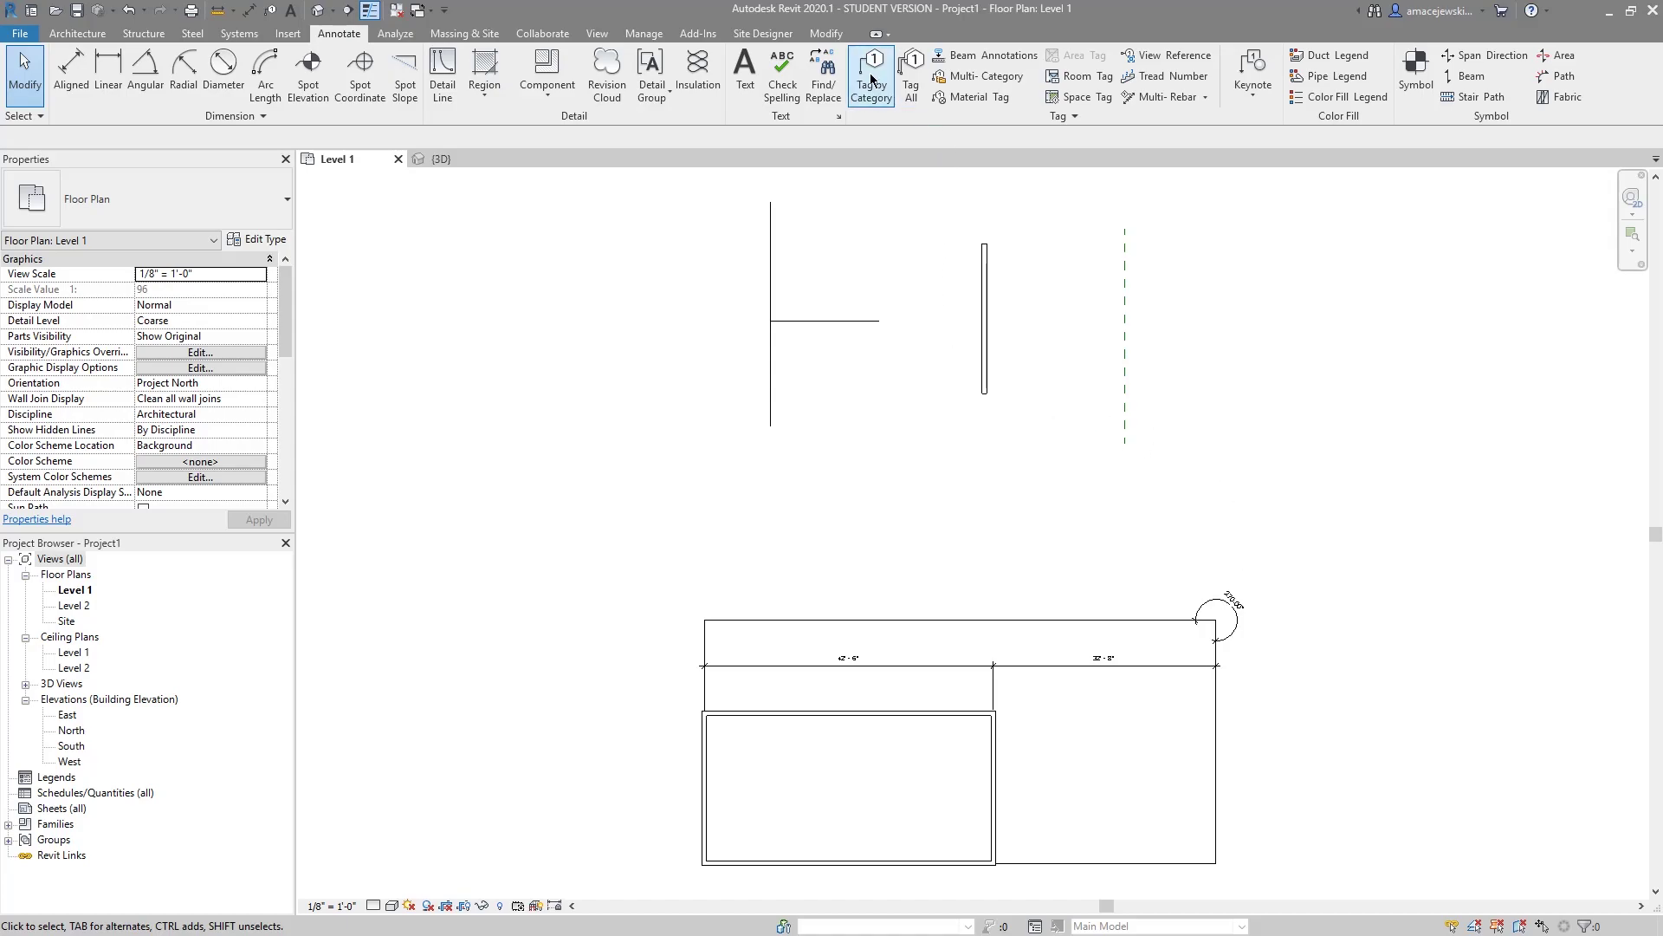
# Scale the long vertical model line graphically from its lower endpoint, using its upper endpoint as reference, to a length of 43'-0".
pyautogui.click(861, 179)
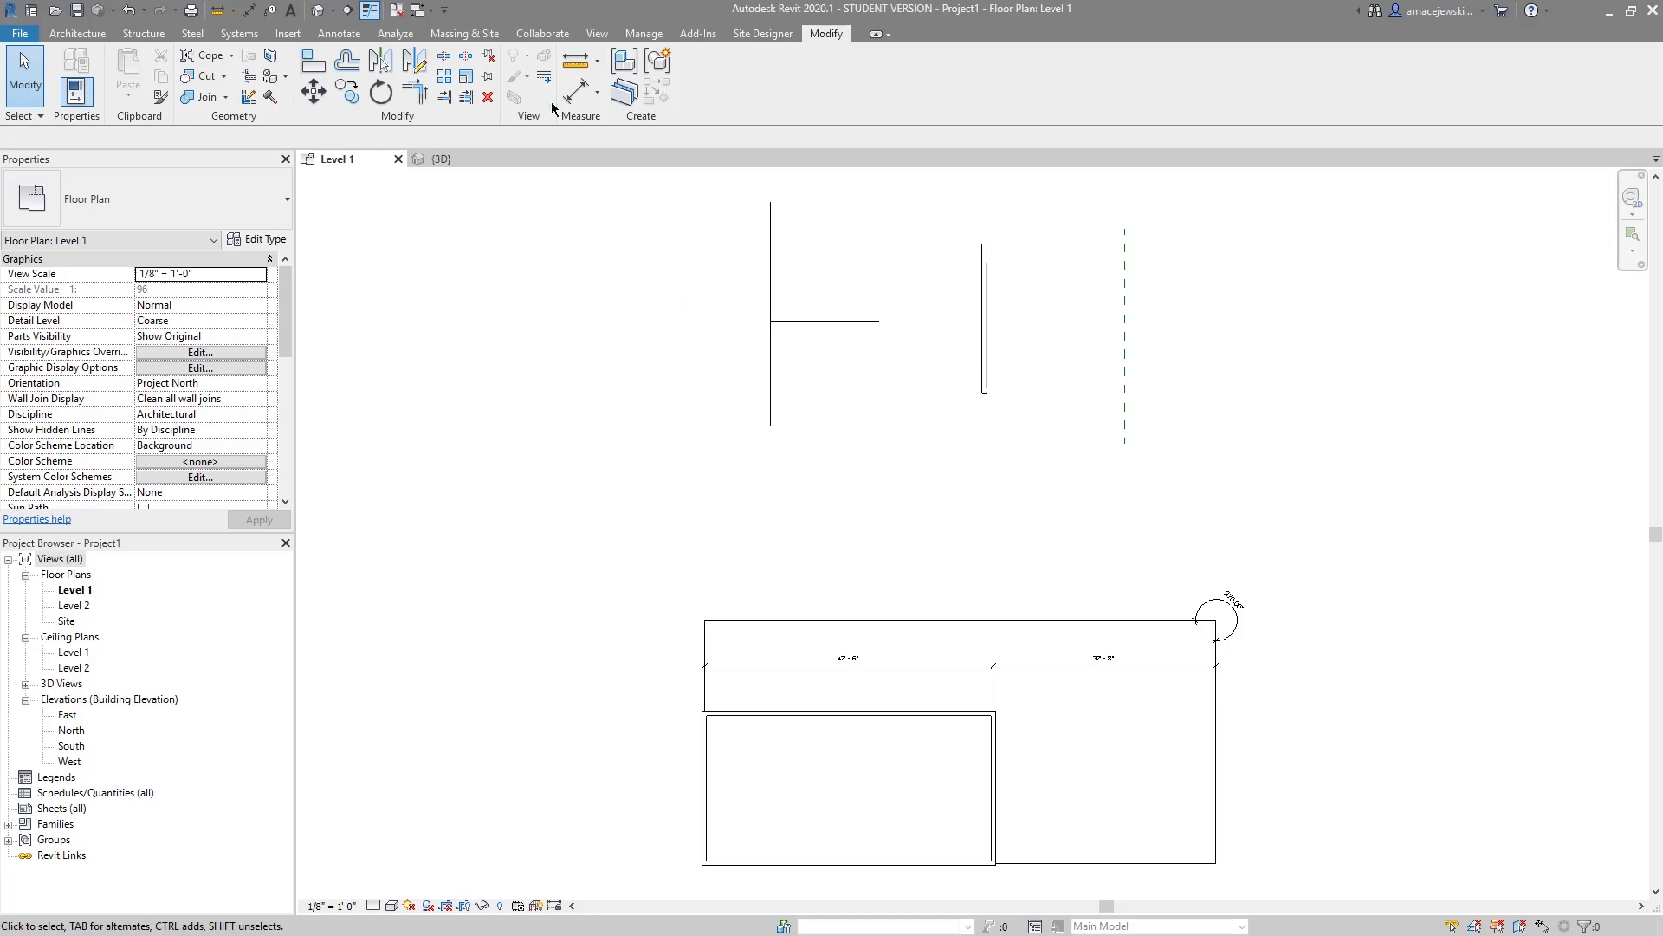
pyautogui.click(466, 78)
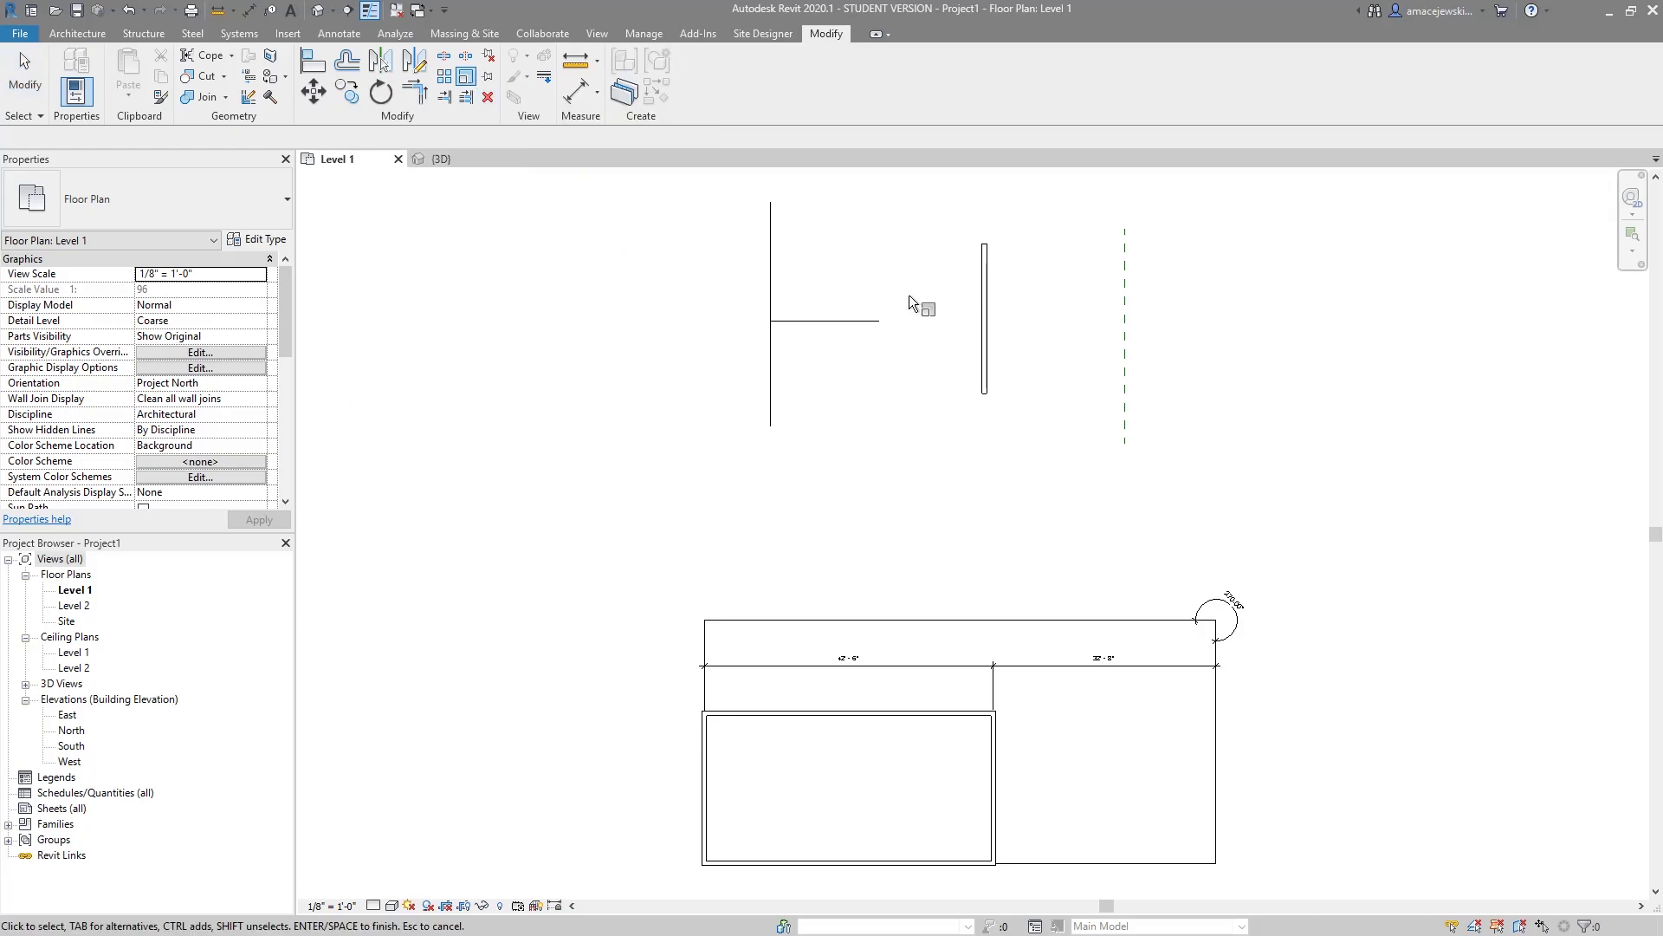
pyautogui.click(771, 288)
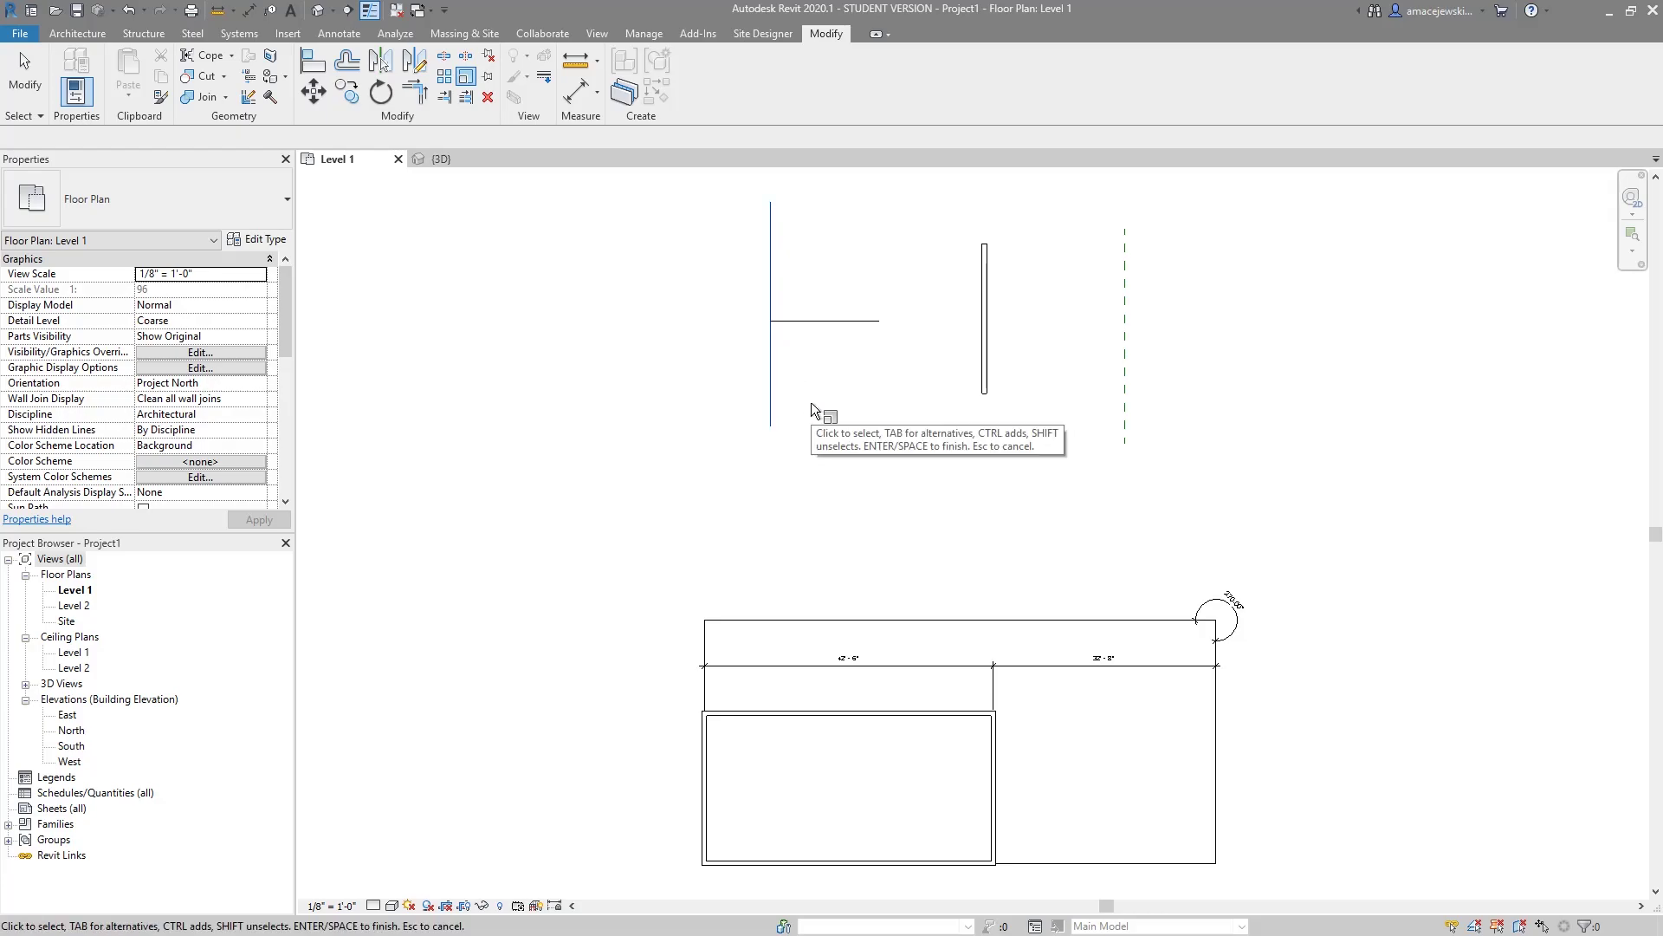
pyautogui.press('Return')
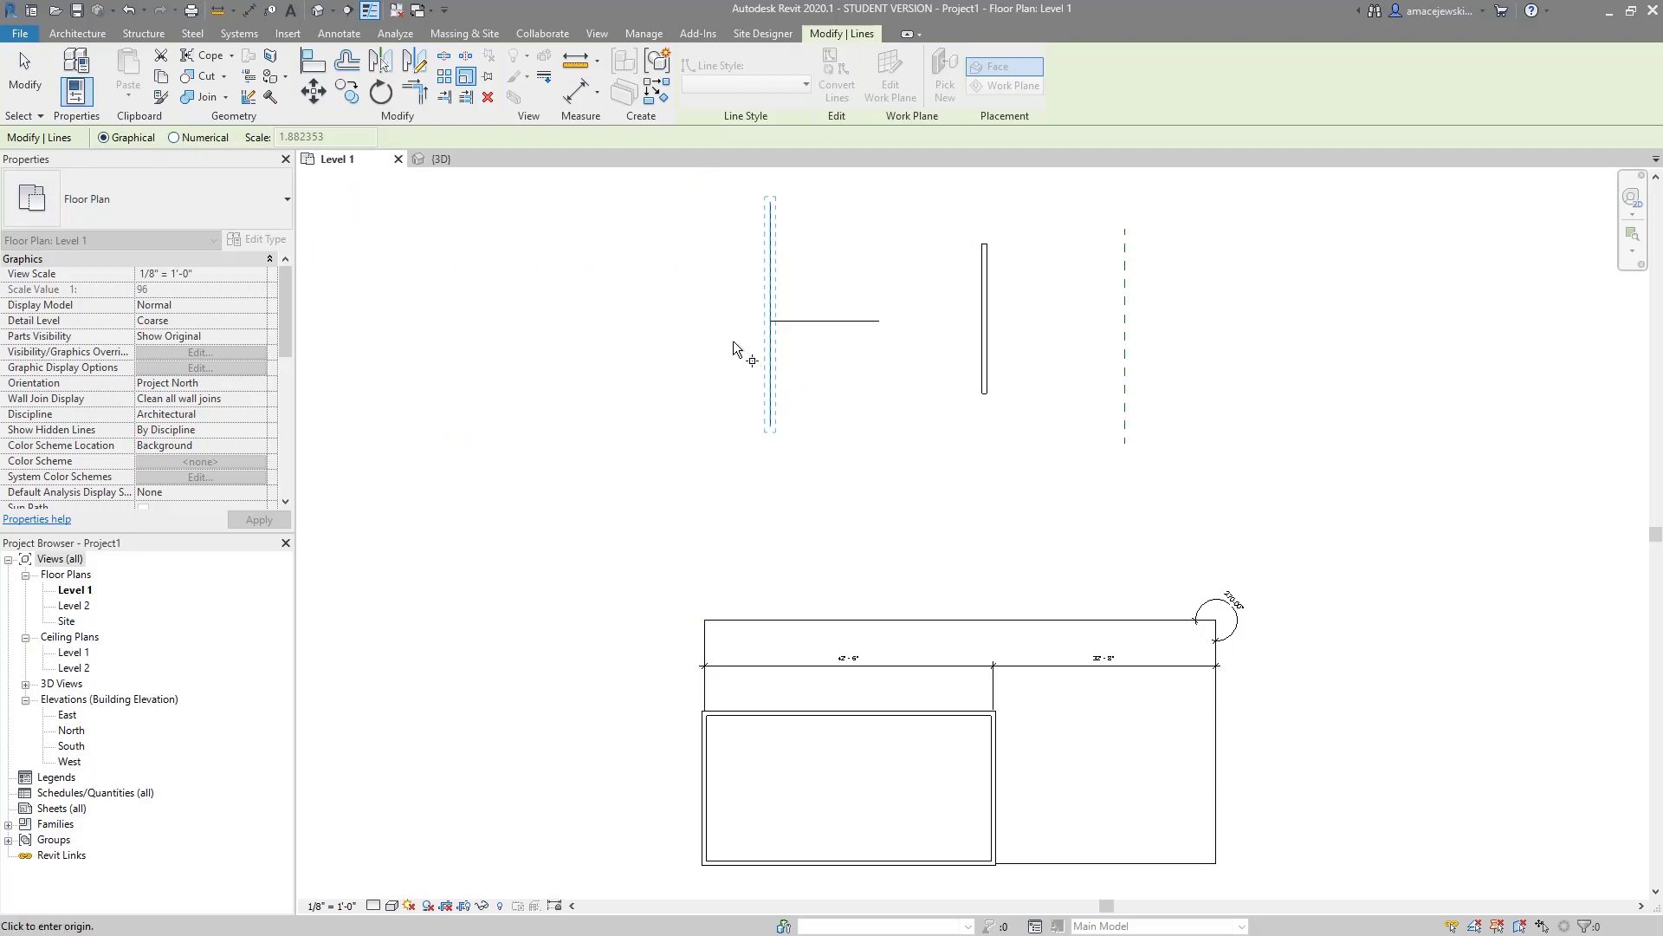
pyautogui.moveTo(739, 380); pyautogui.dragTo(720, 446, button='middle')
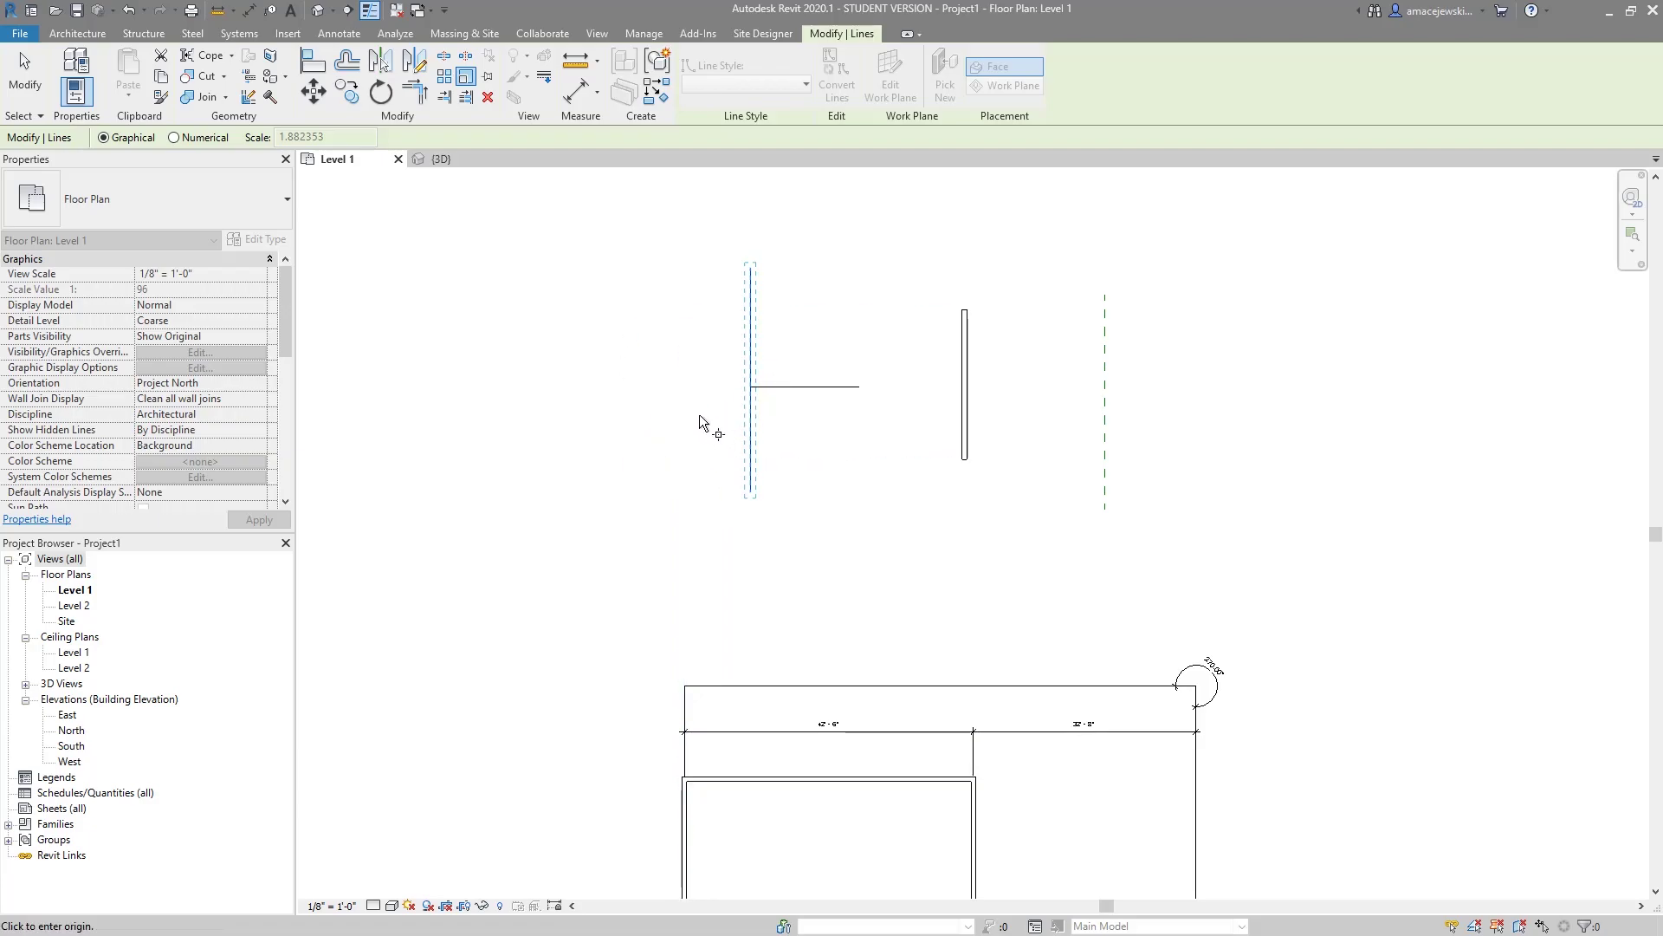
pyautogui.scroll(3, 777, 378)
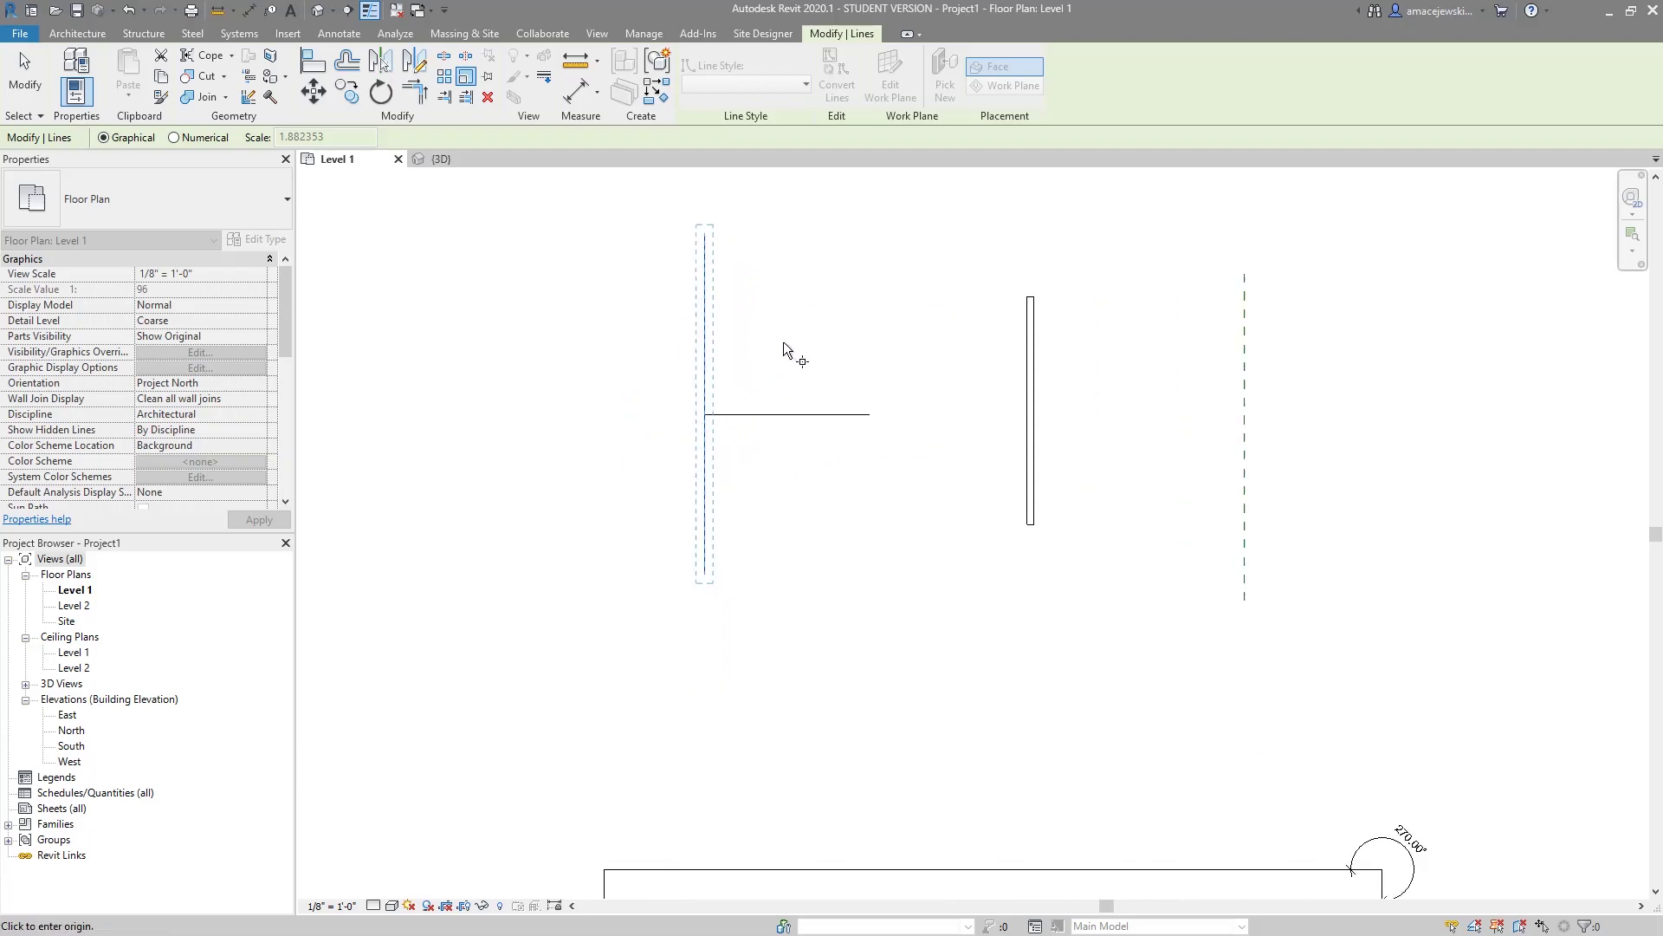
pyautogui.moveTo(788, 353); pyautogui.dragTo(753, 474, button='middle')
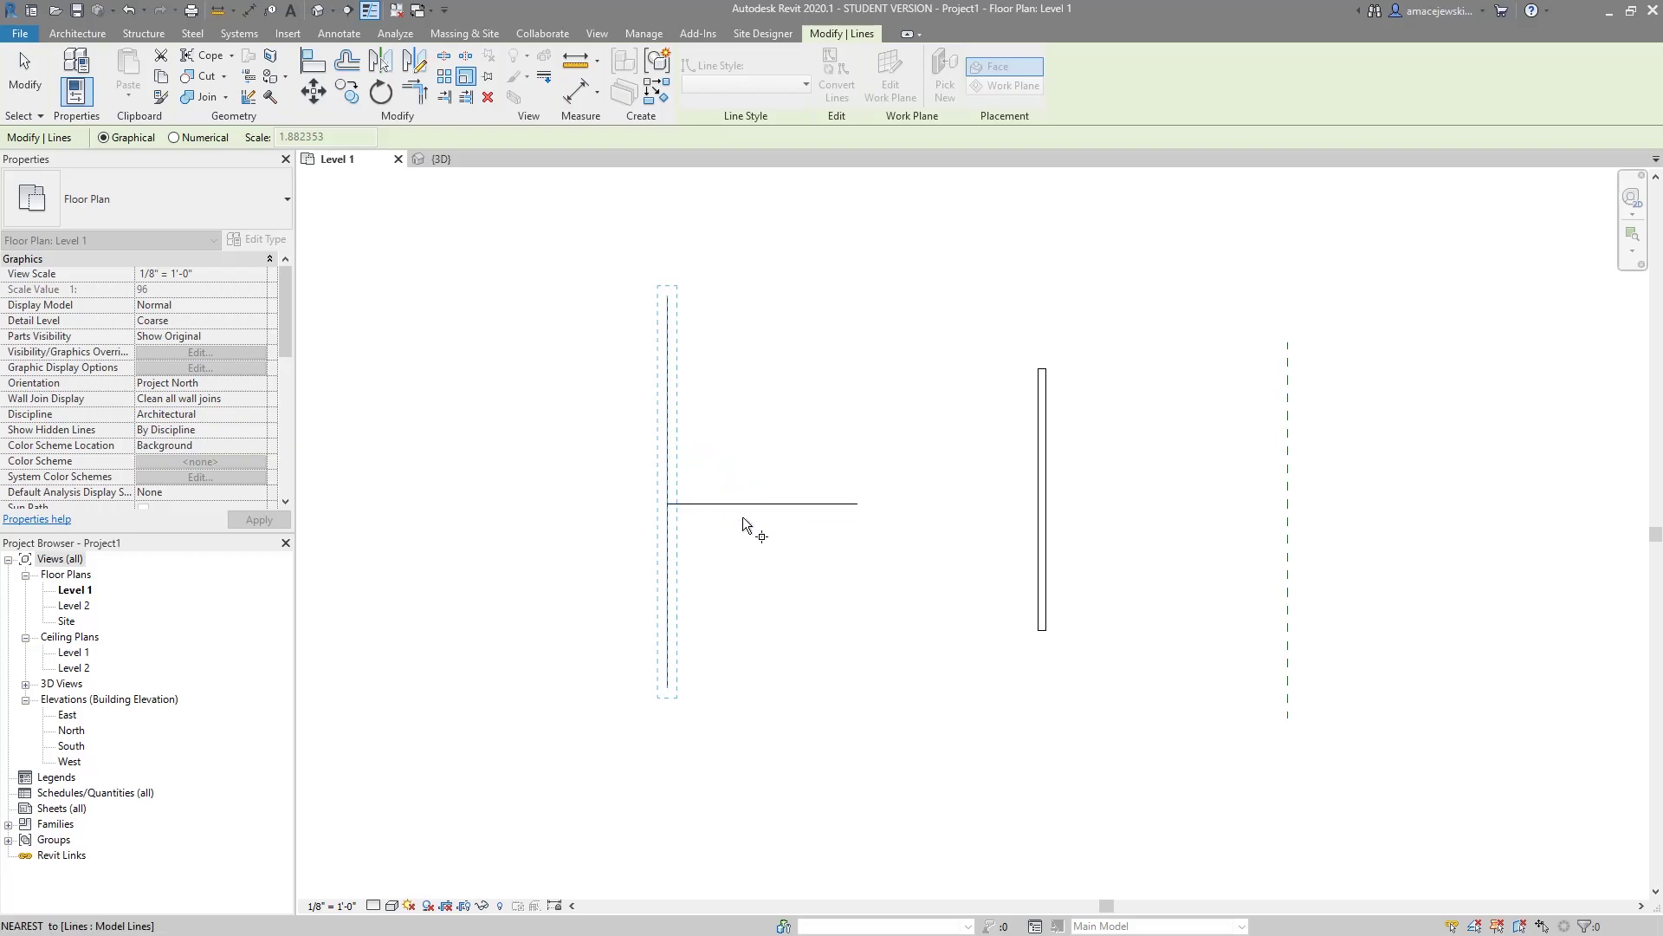
pyautogui.click(668, 689)
pyautogui.click(791, 691)
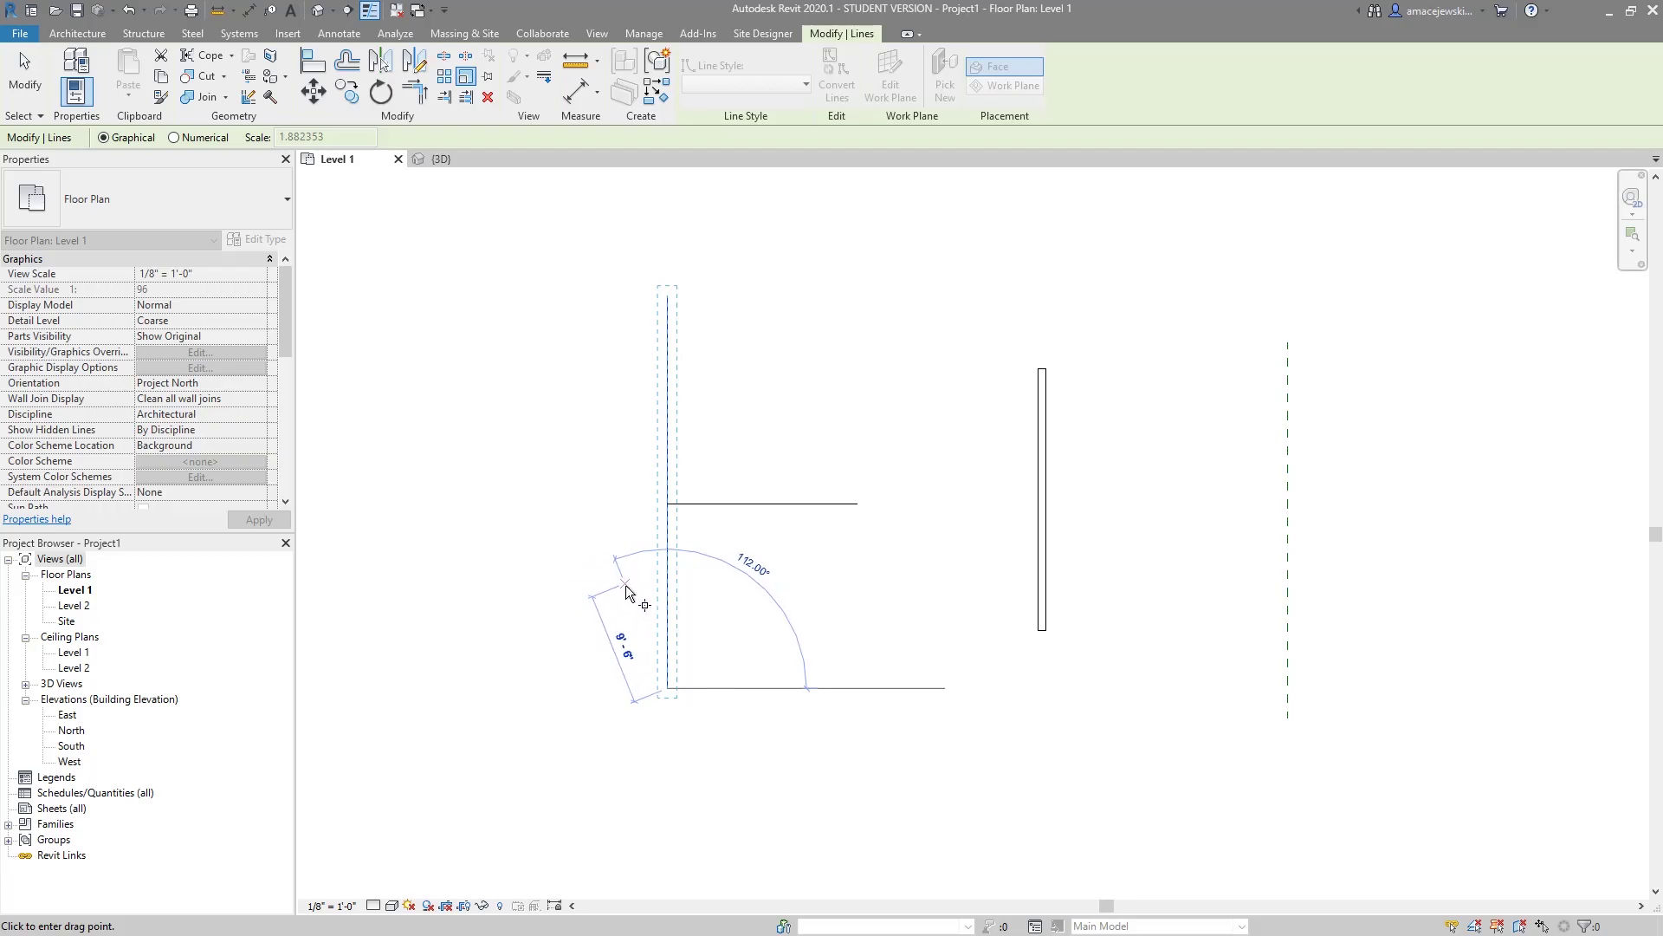
pyautogui.click(557, 712)
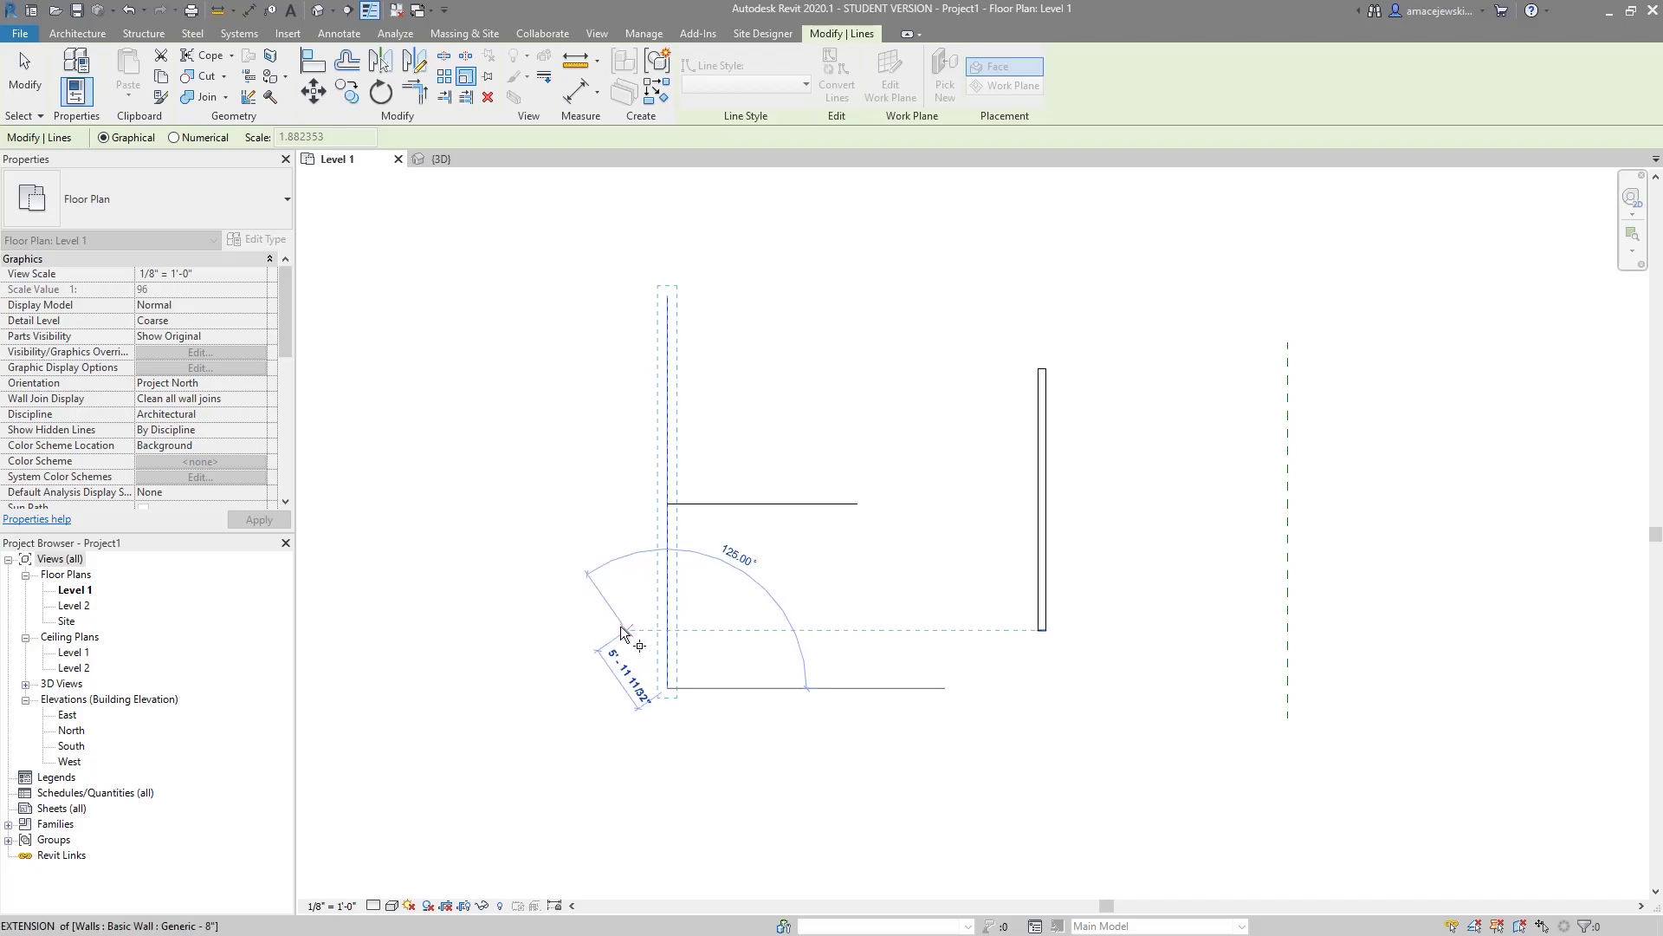
pyautogui.click(667, 295)
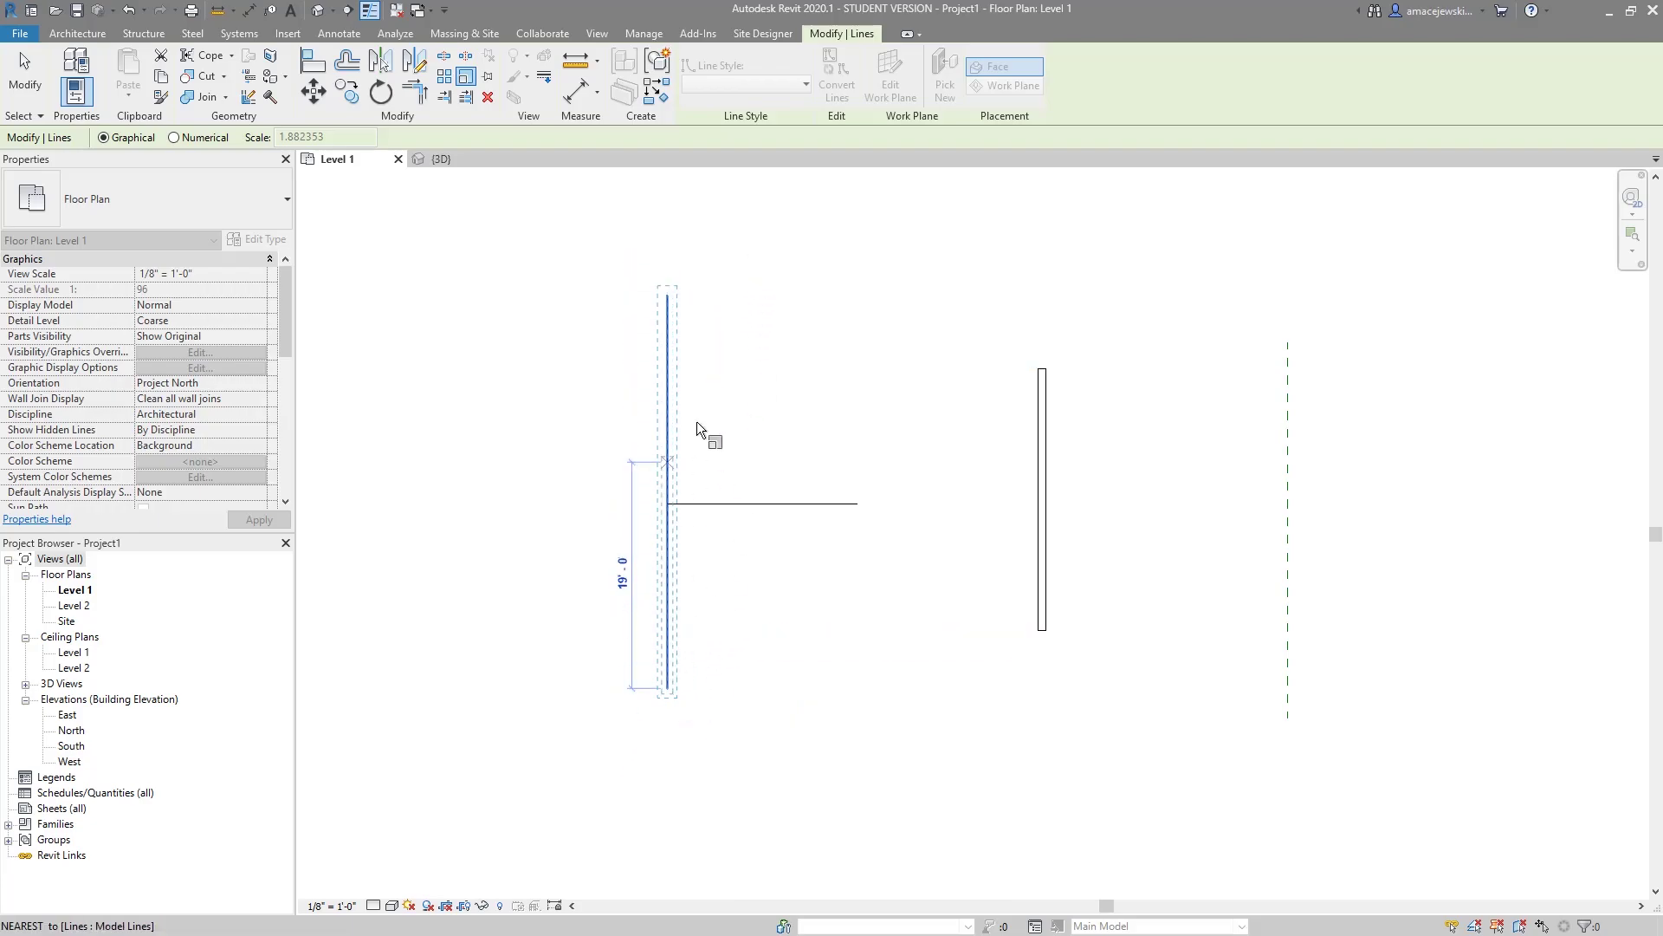
pyautogui.moveTo(778, 397); pyautogui.dragTo(751, 471, button='middle')
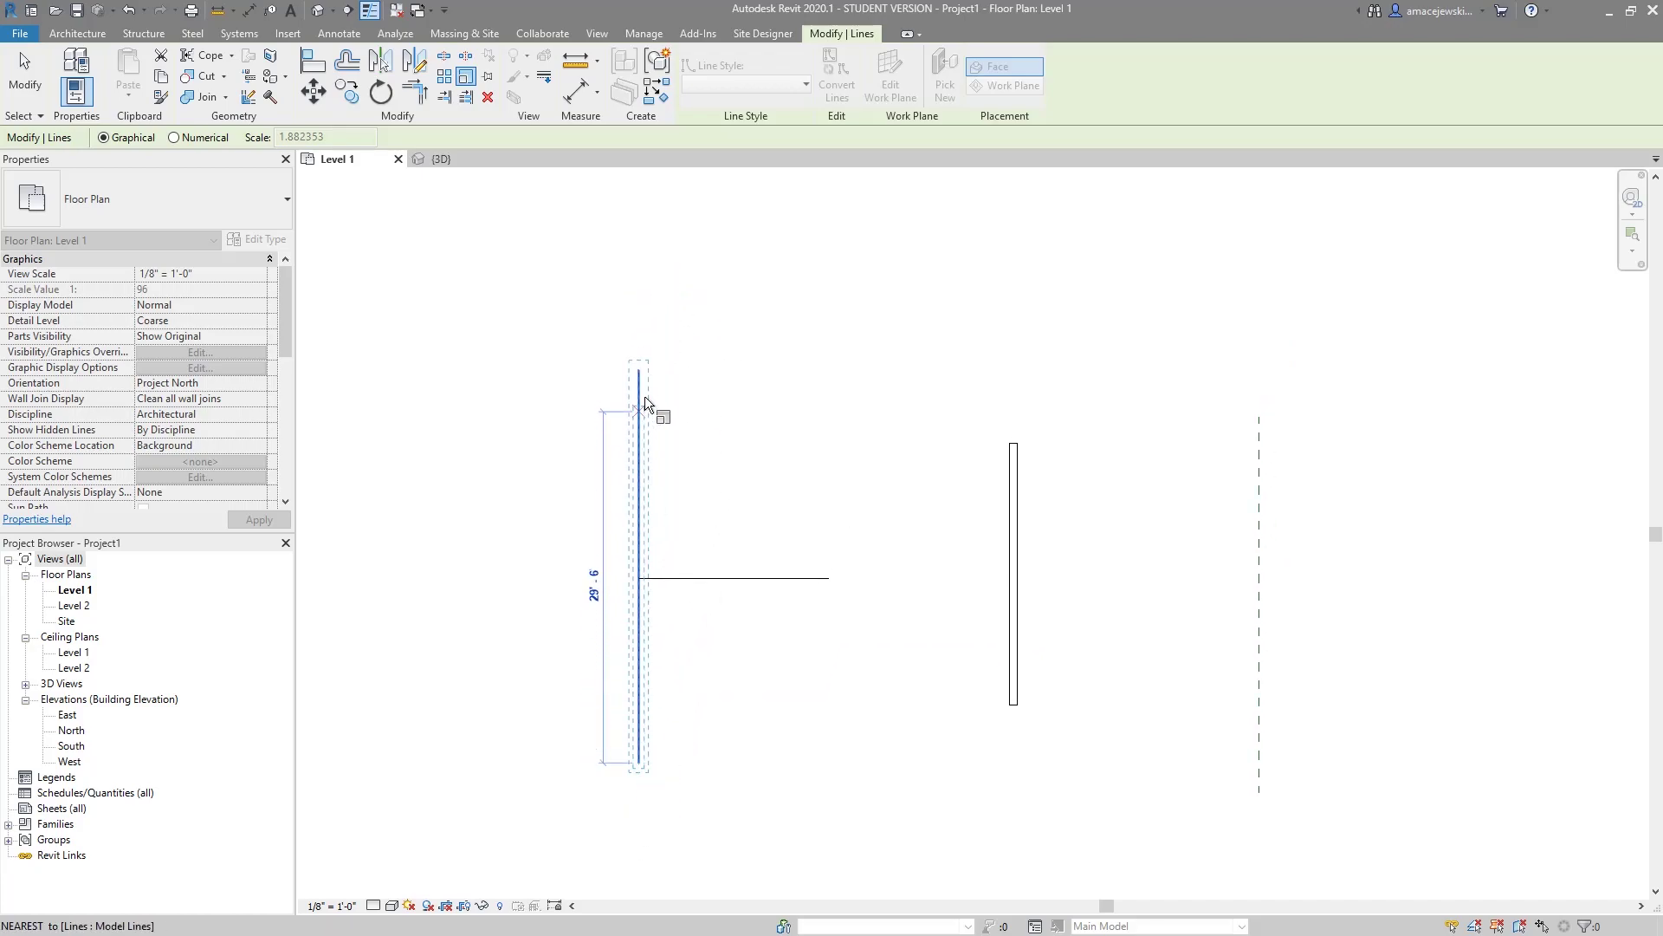
pyautogui.click(664, 371)
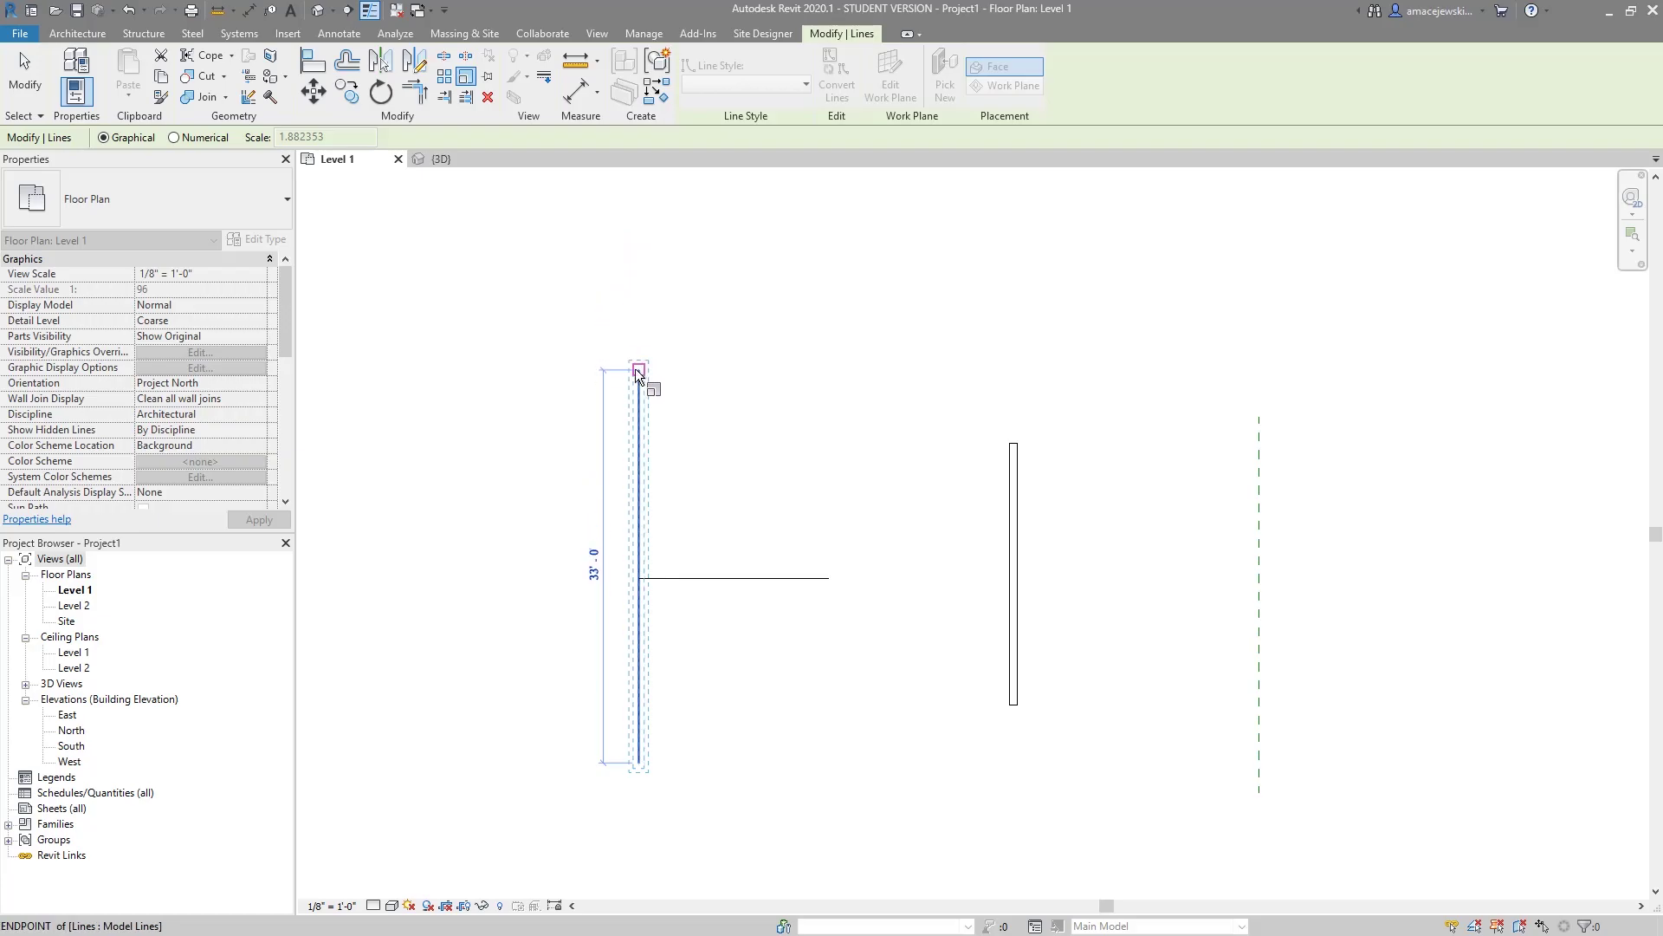
pyautogui.click(690, 248)
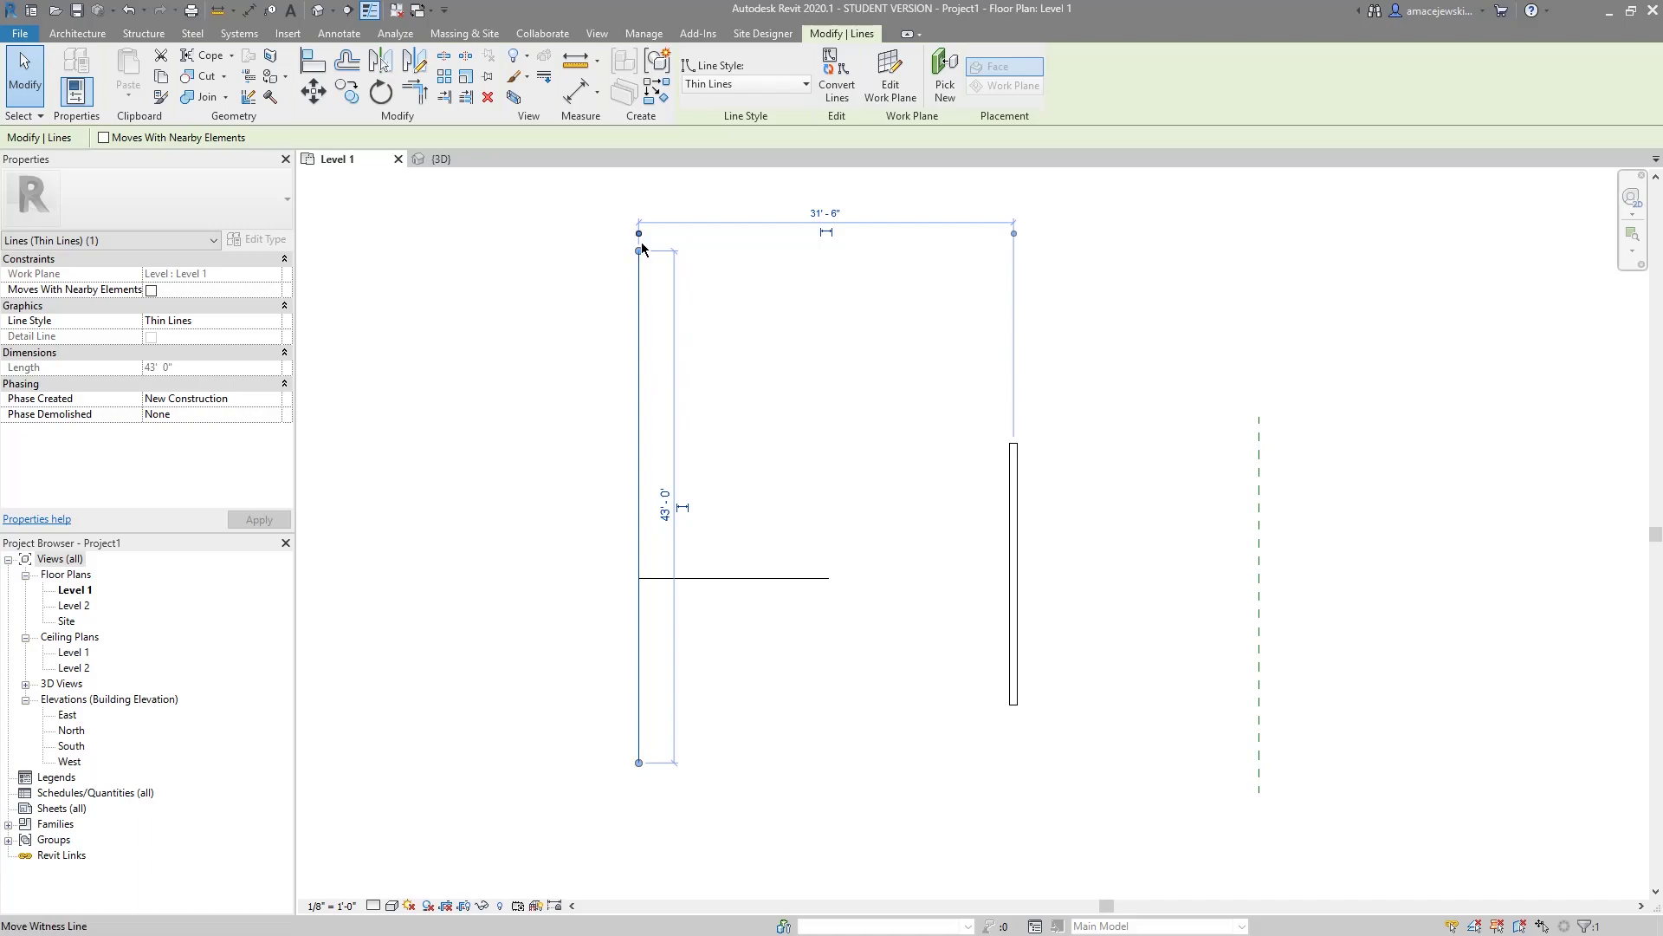
pyautogui.click(549, 344)
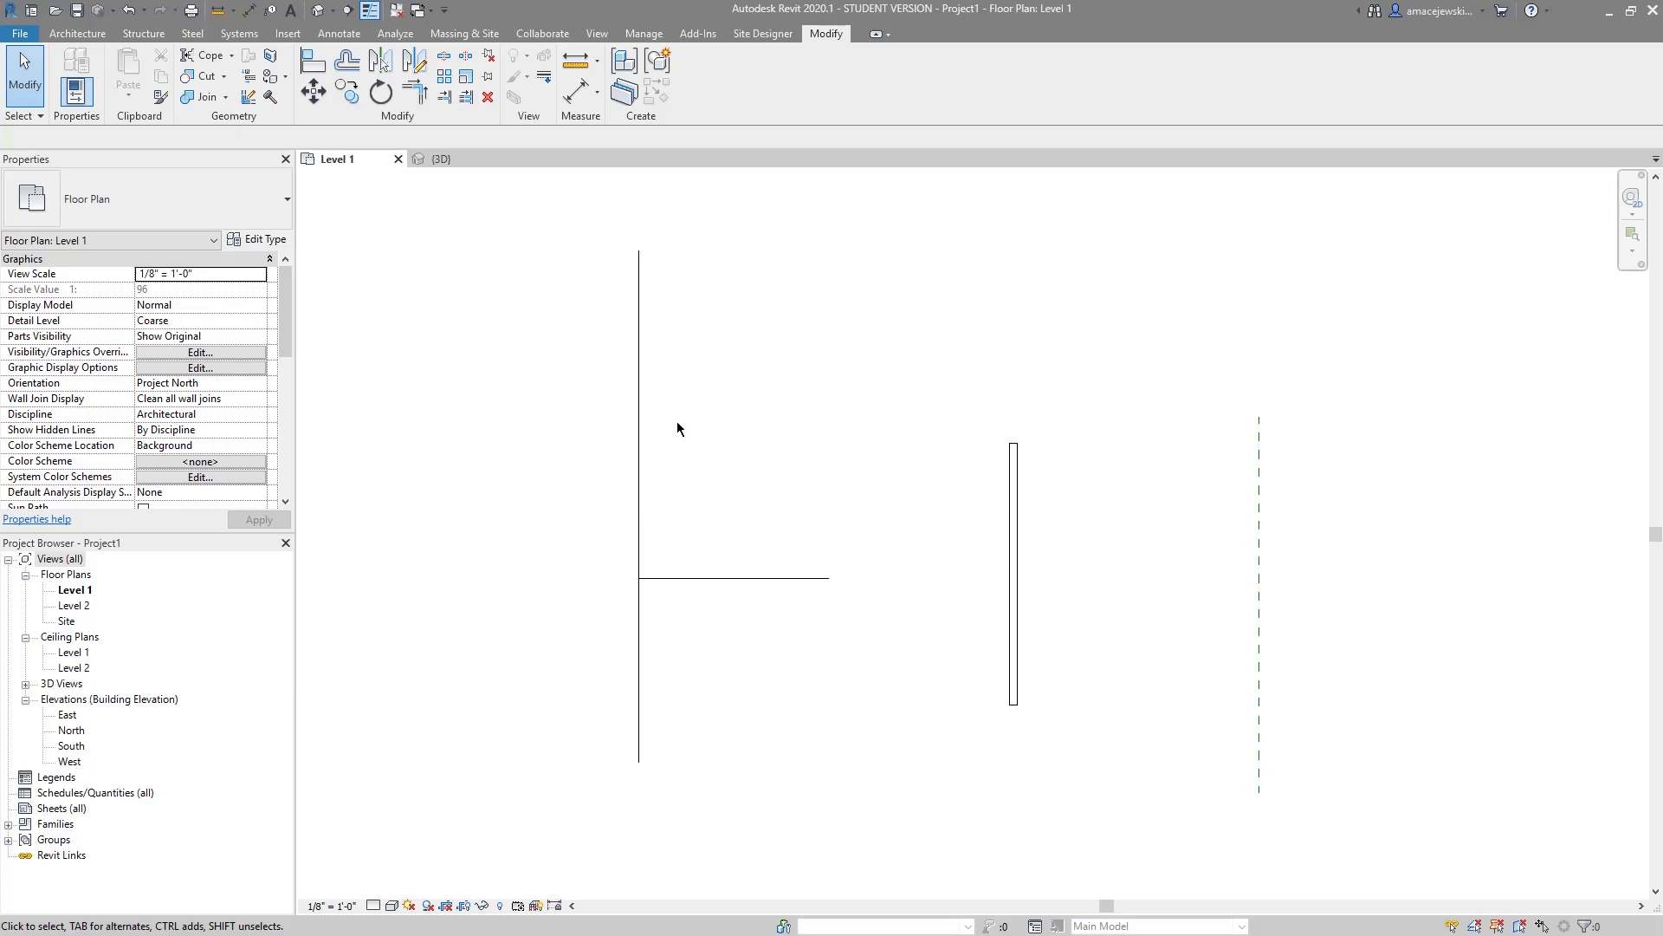
pyautogui.scroll(-1, 629, 442)
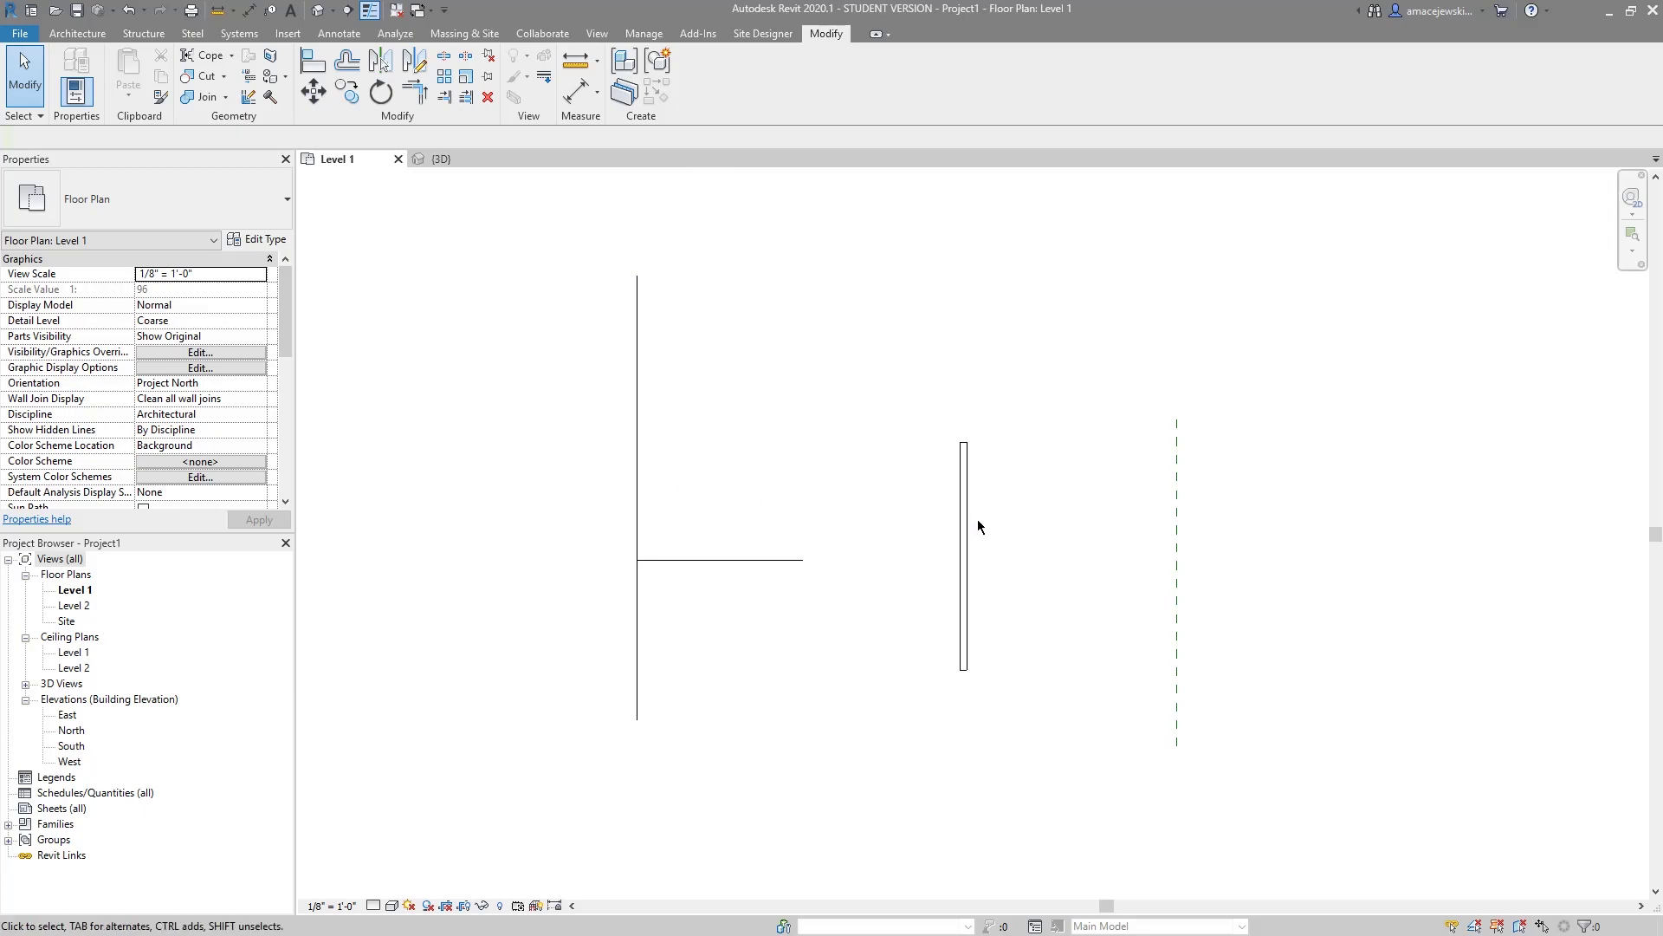
pyautogui.click(961, 538)
pyautogui.moveTo(962, 538); pyautogui.dragTo(914, 524, button='middle')
pyautogui.click(899, 498)
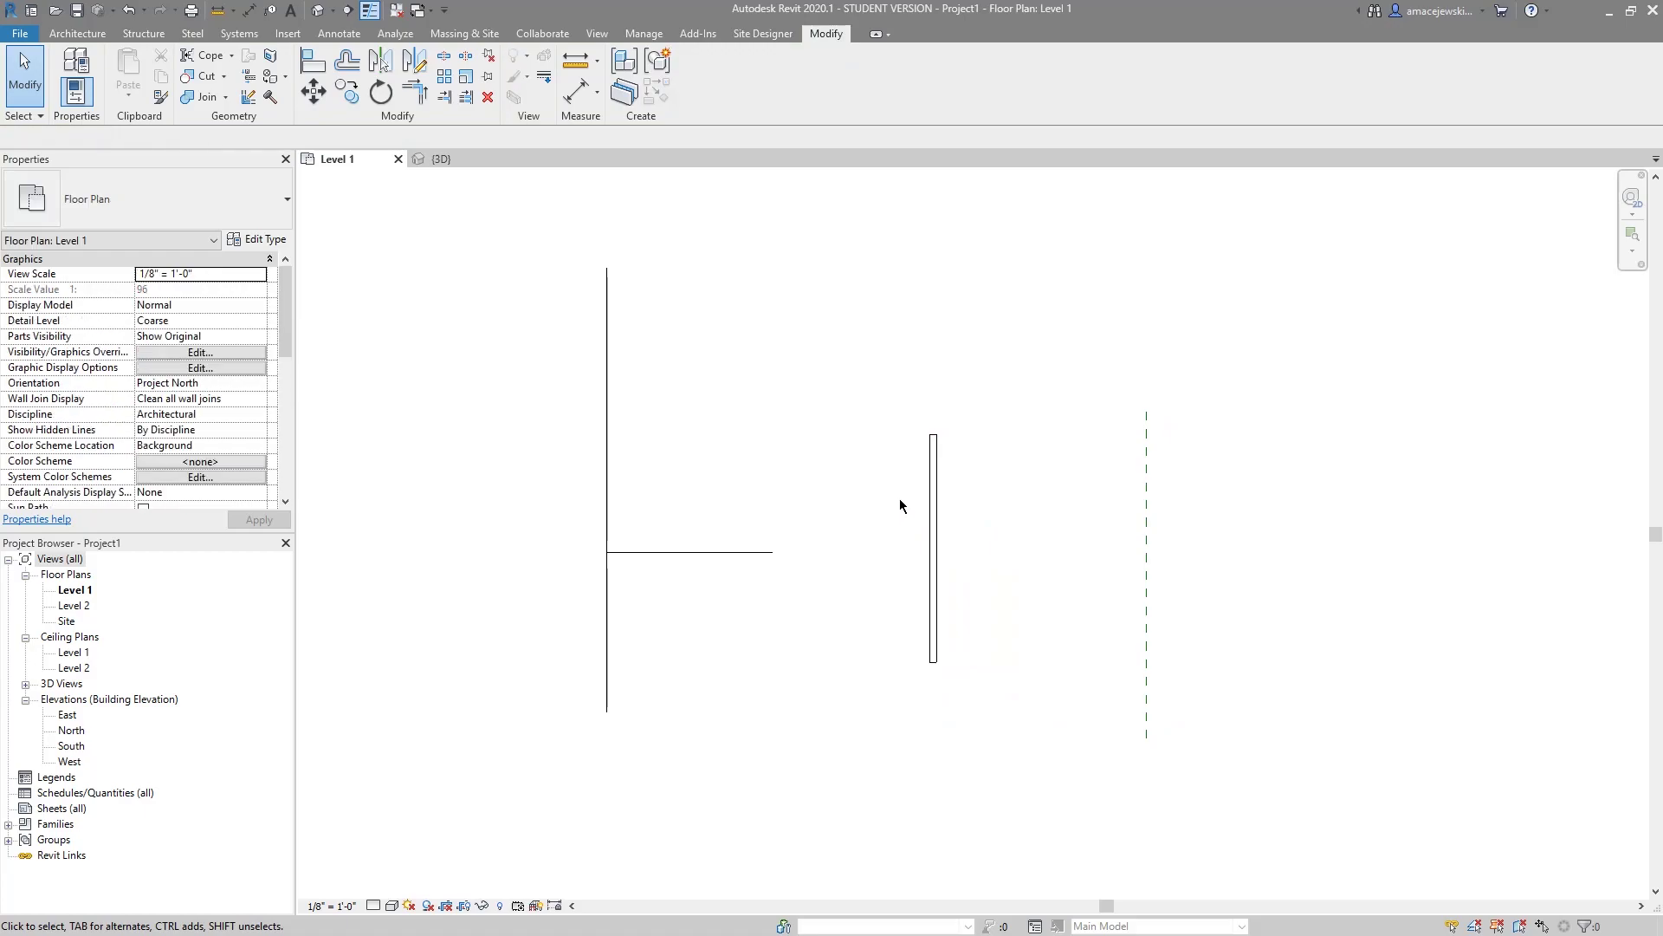
pyautogui.click(933, 521)
pyautogui.click(912, 559)
pyautogui.click(934, 600)
pyautogui.click(1024, 585)
pyautogui.moveTo(601, 483); pyautogui.dragTo(641, 482, button='middle')
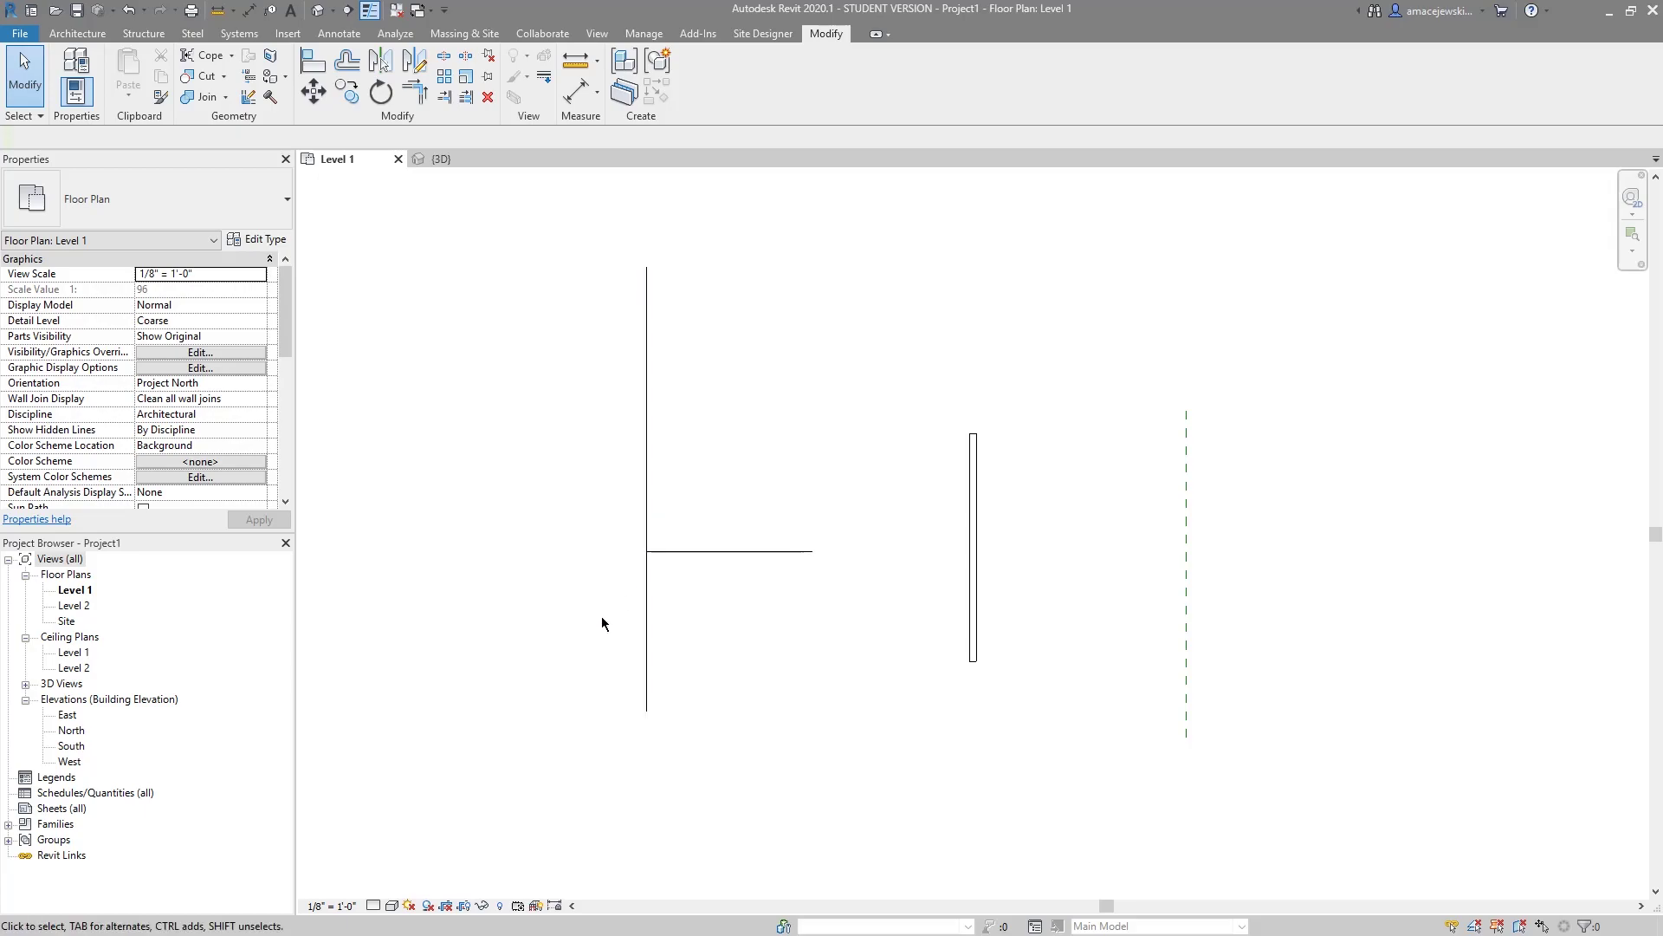
pyautogui.click(647, 532)
pyautogui.click(768, 512)
# Draw two separate vertical detail lines beside the long model line, about 4'-0" and 8'-0" long, with their lower ends level.
pyautogui.moveTo(782, 528); pyautogui.dragTo(765, 531, button='middle')
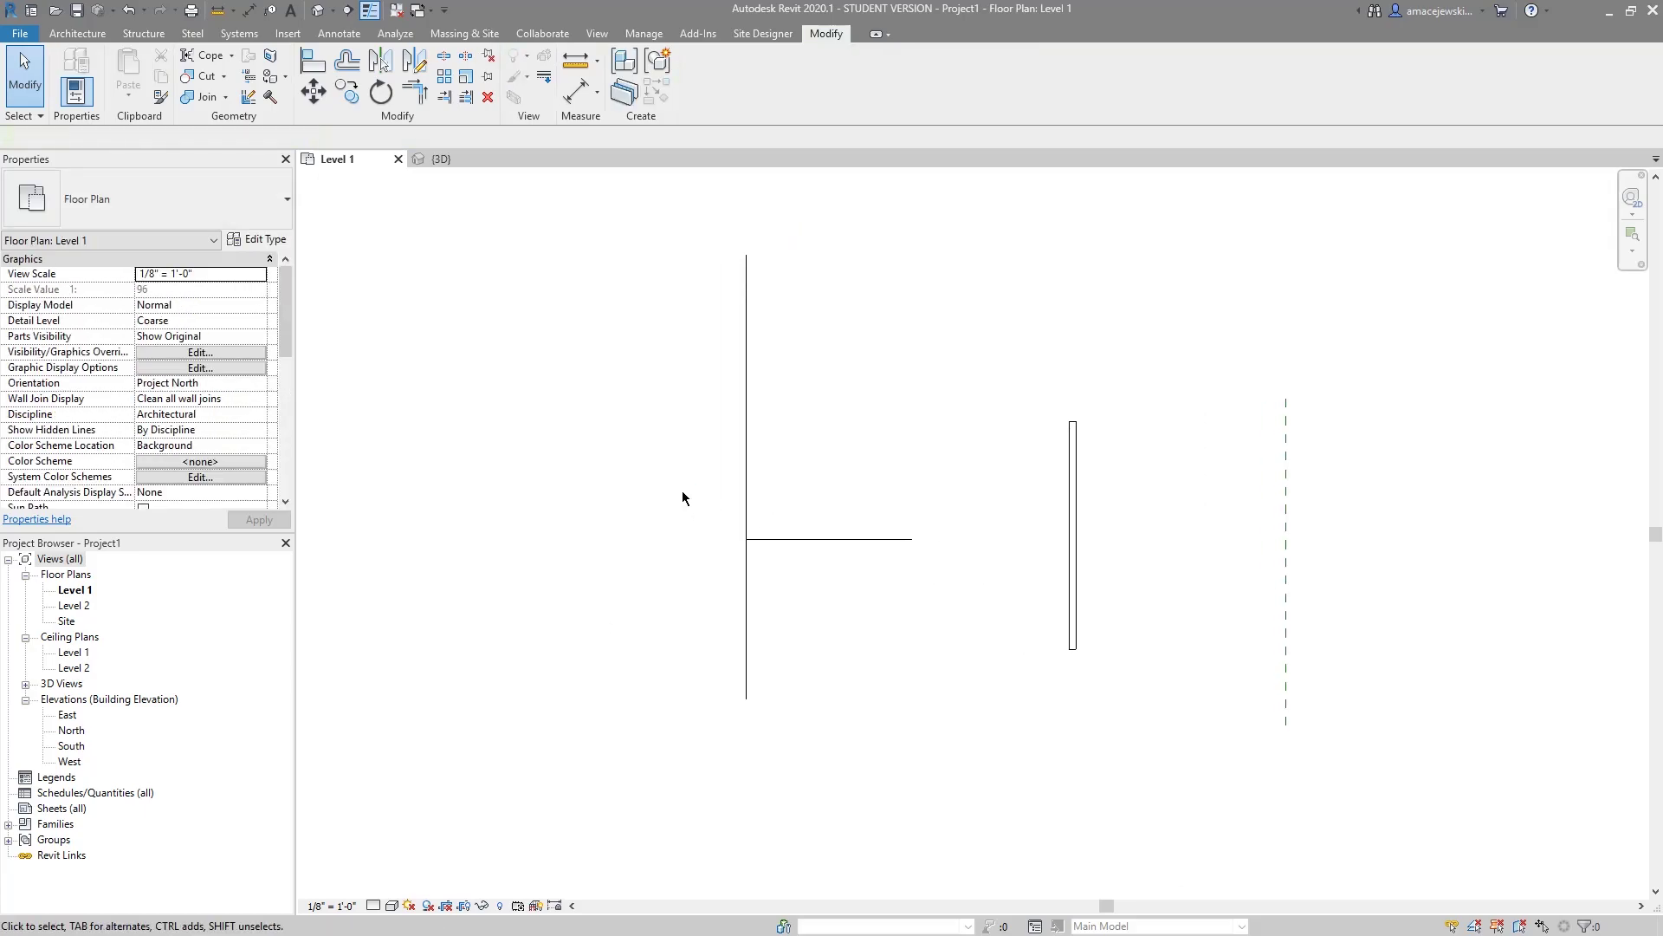
pyautogui.press('d')
pyautogui.press('l')
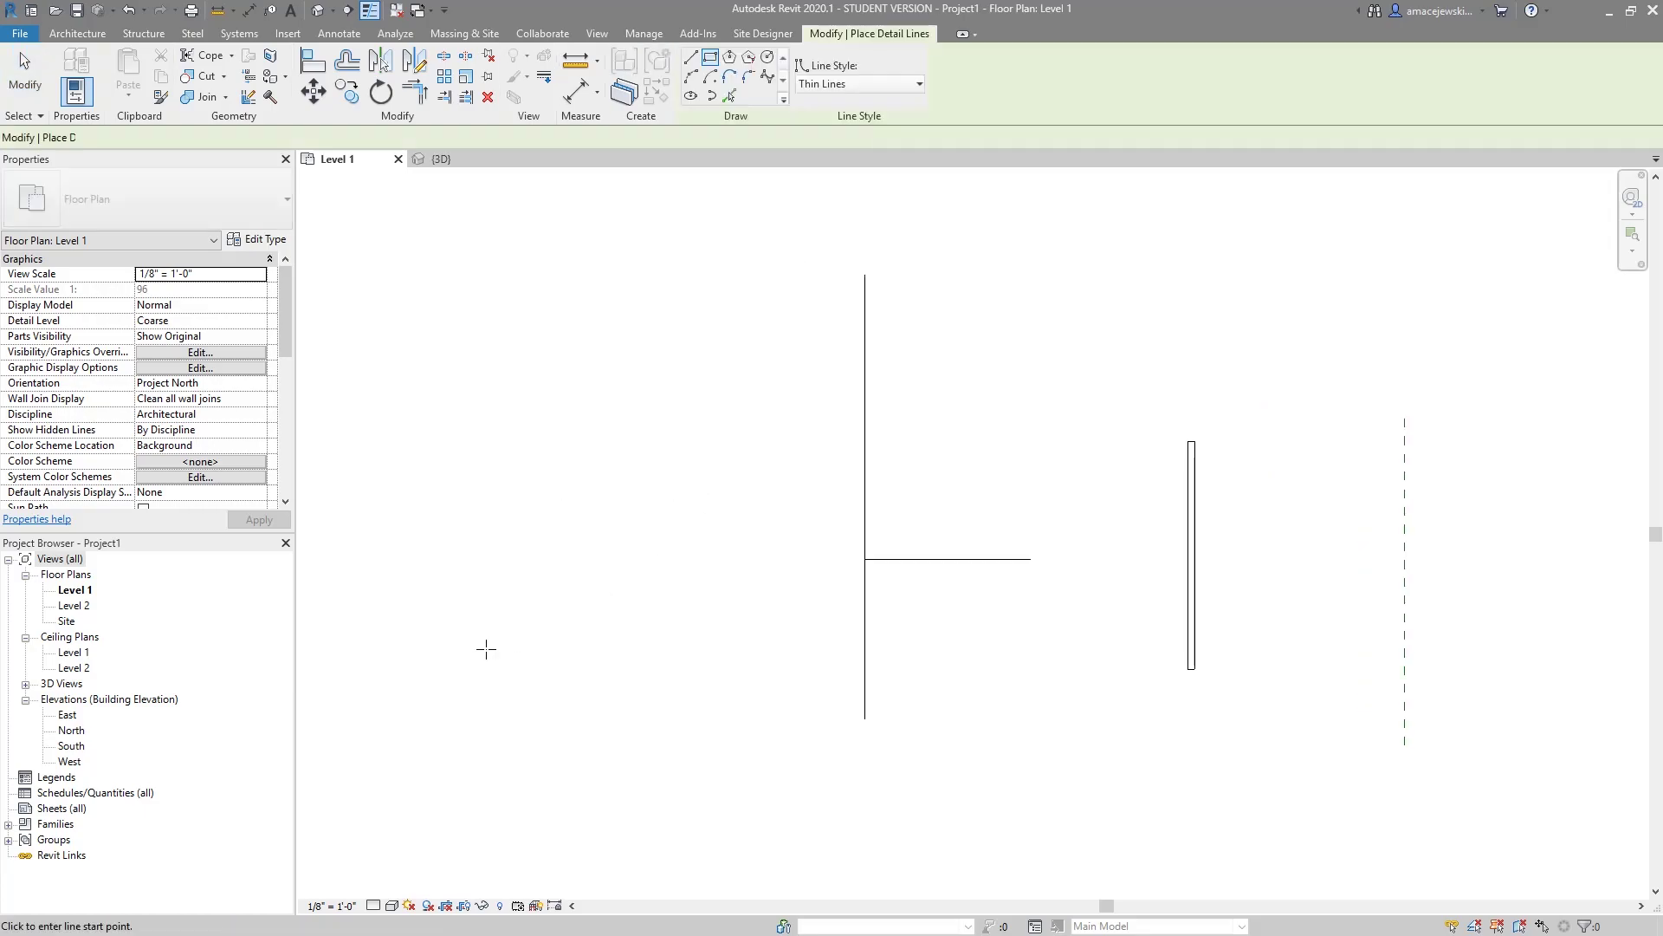
pyautogui.click(486, 624)
pyautogui.click(486, 585)
pyautogui.press('Escape')
pyautogui.click(594, 623)
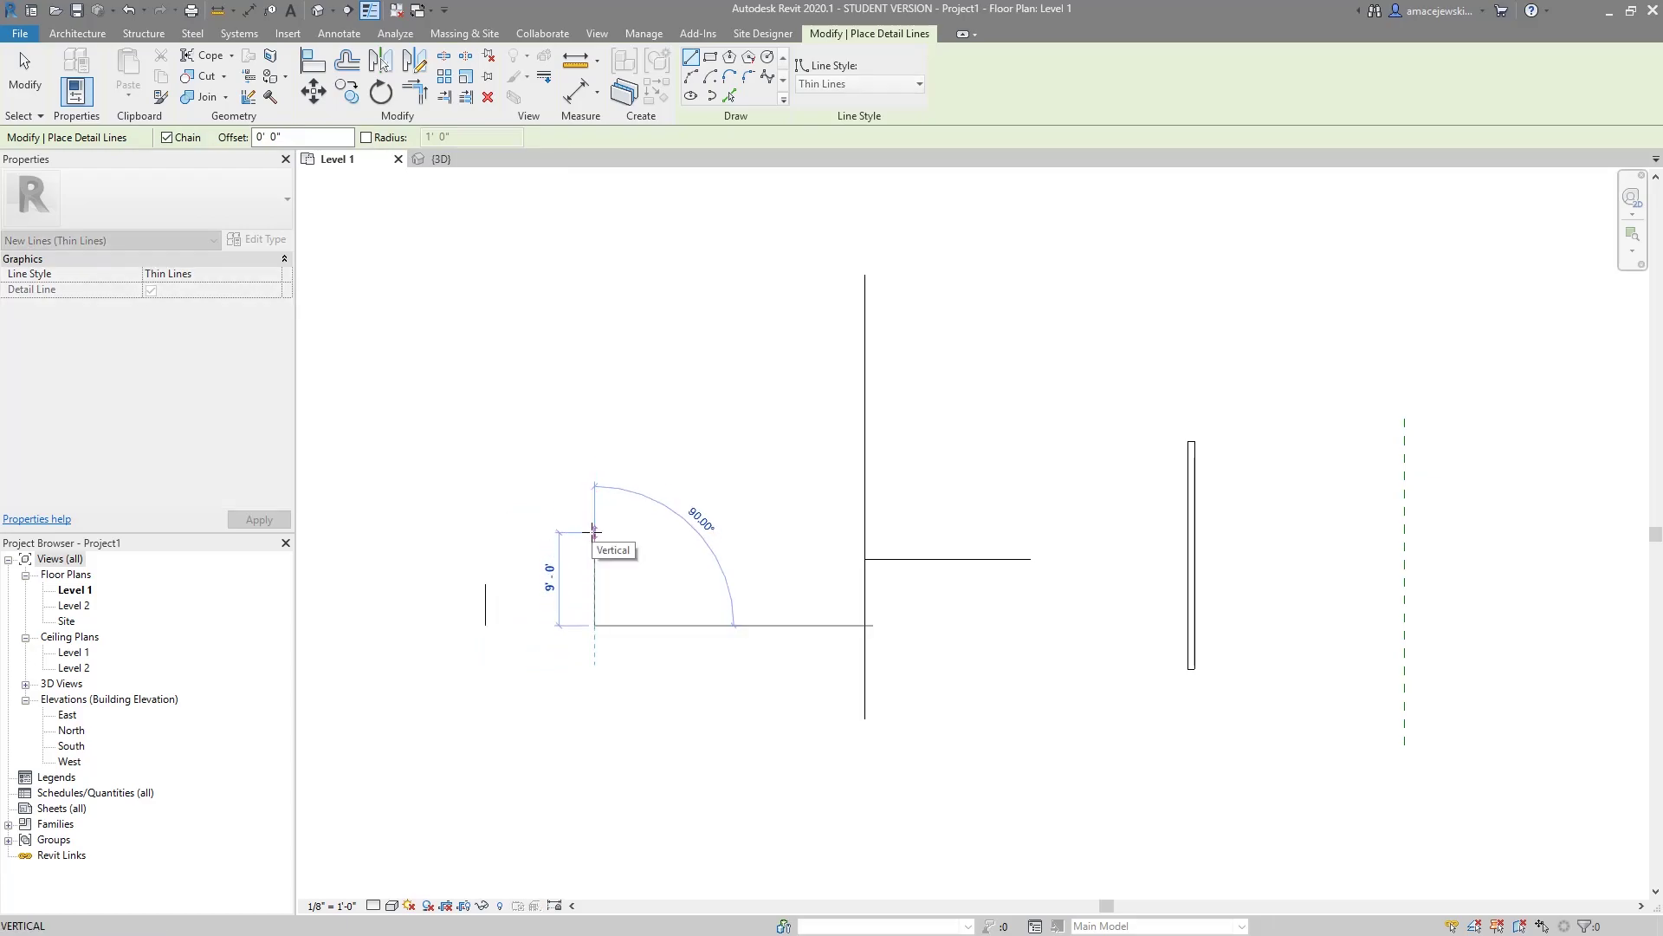
pyautogui.click(594, 543)
pyautogui.press('Escape')
pyautogui.press('Escape')
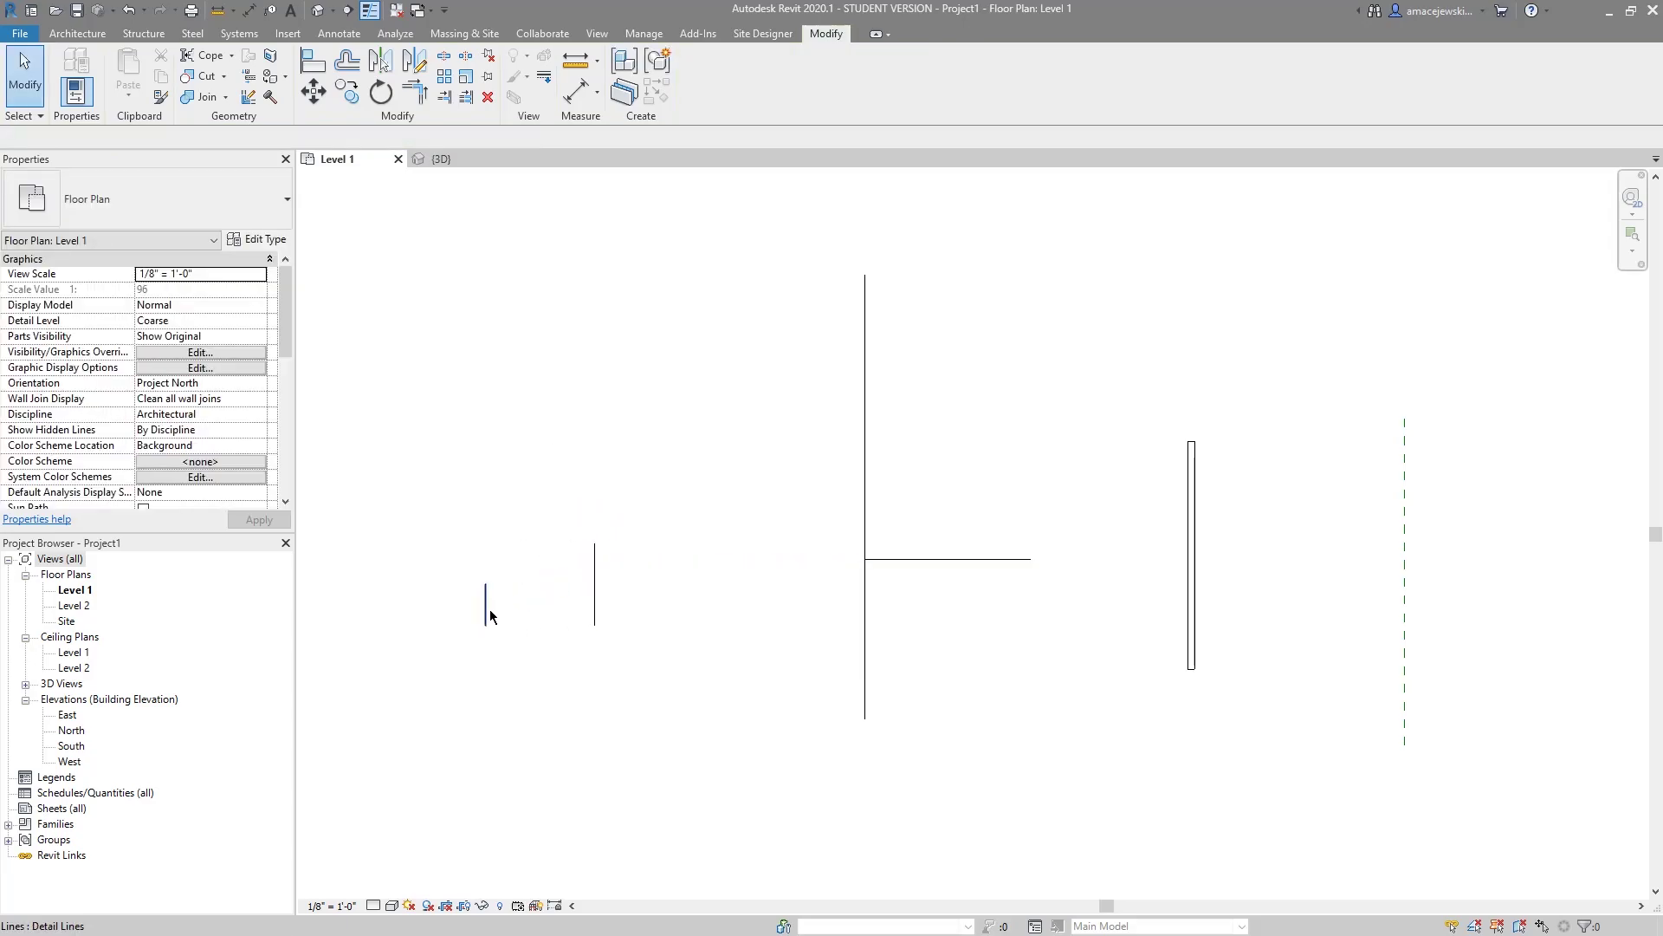
# Examine the lengths of the two new detail lines by selecting each in turn.
pyautogui.click(488, 610)
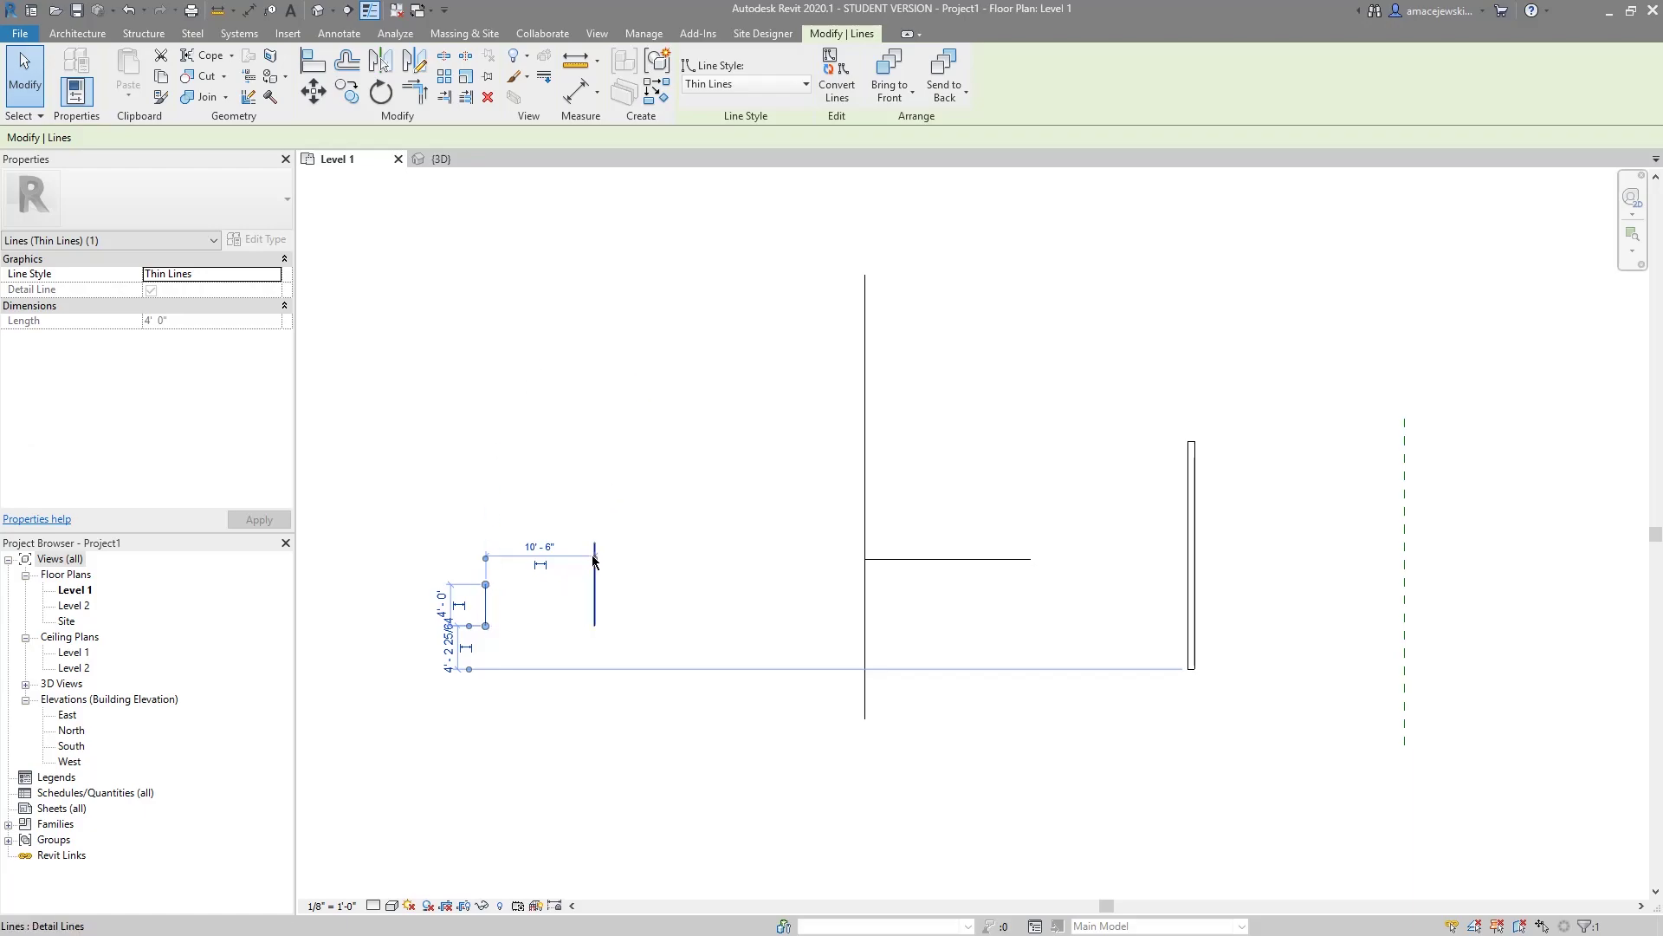
pyautogui.click(593, 585)
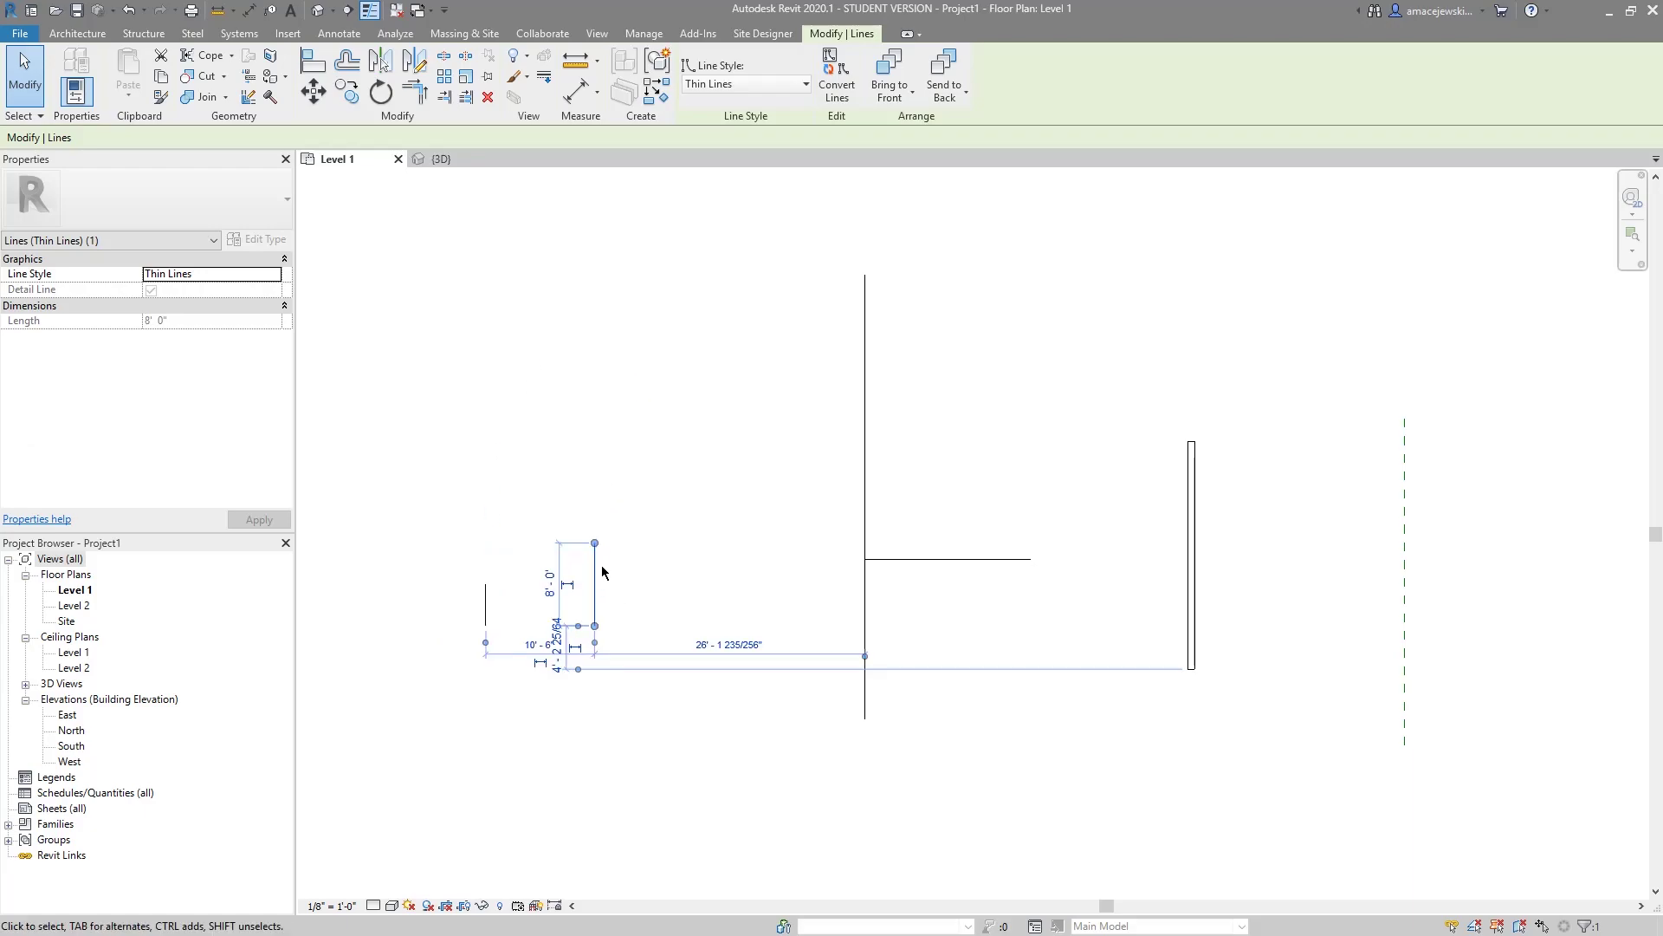
pyautogui.press('Escape')
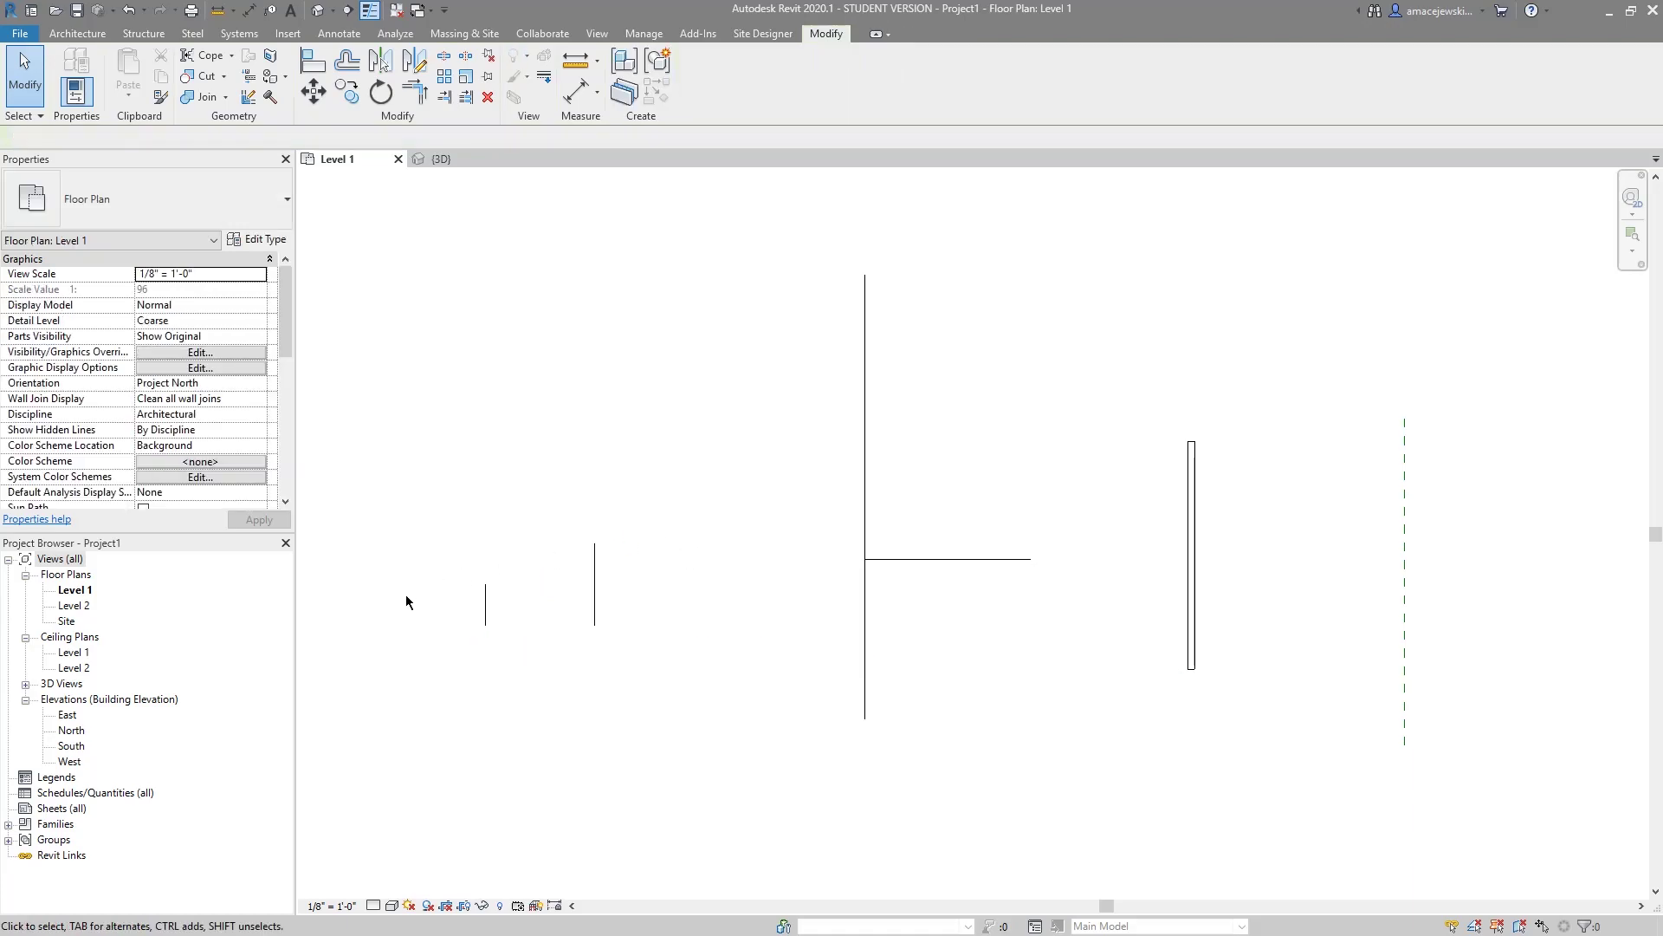
pyautogui.moveTo(464, 595); pyautogui.dragTo(542, 668)
pyautogui.moveTo(542, 502); pyautogui.dragTo(652, 651)
pyautogui.press('Escape')
# Scale the shorter detail line graphically from its lower endpoint, using its upper endpoint as reference, to match the neighbouring line's 8'-0" length.
pyautogui.moveTo(499, 537); pyautogui.dragTo(465, 624)
pyautogui.click(465, 76)
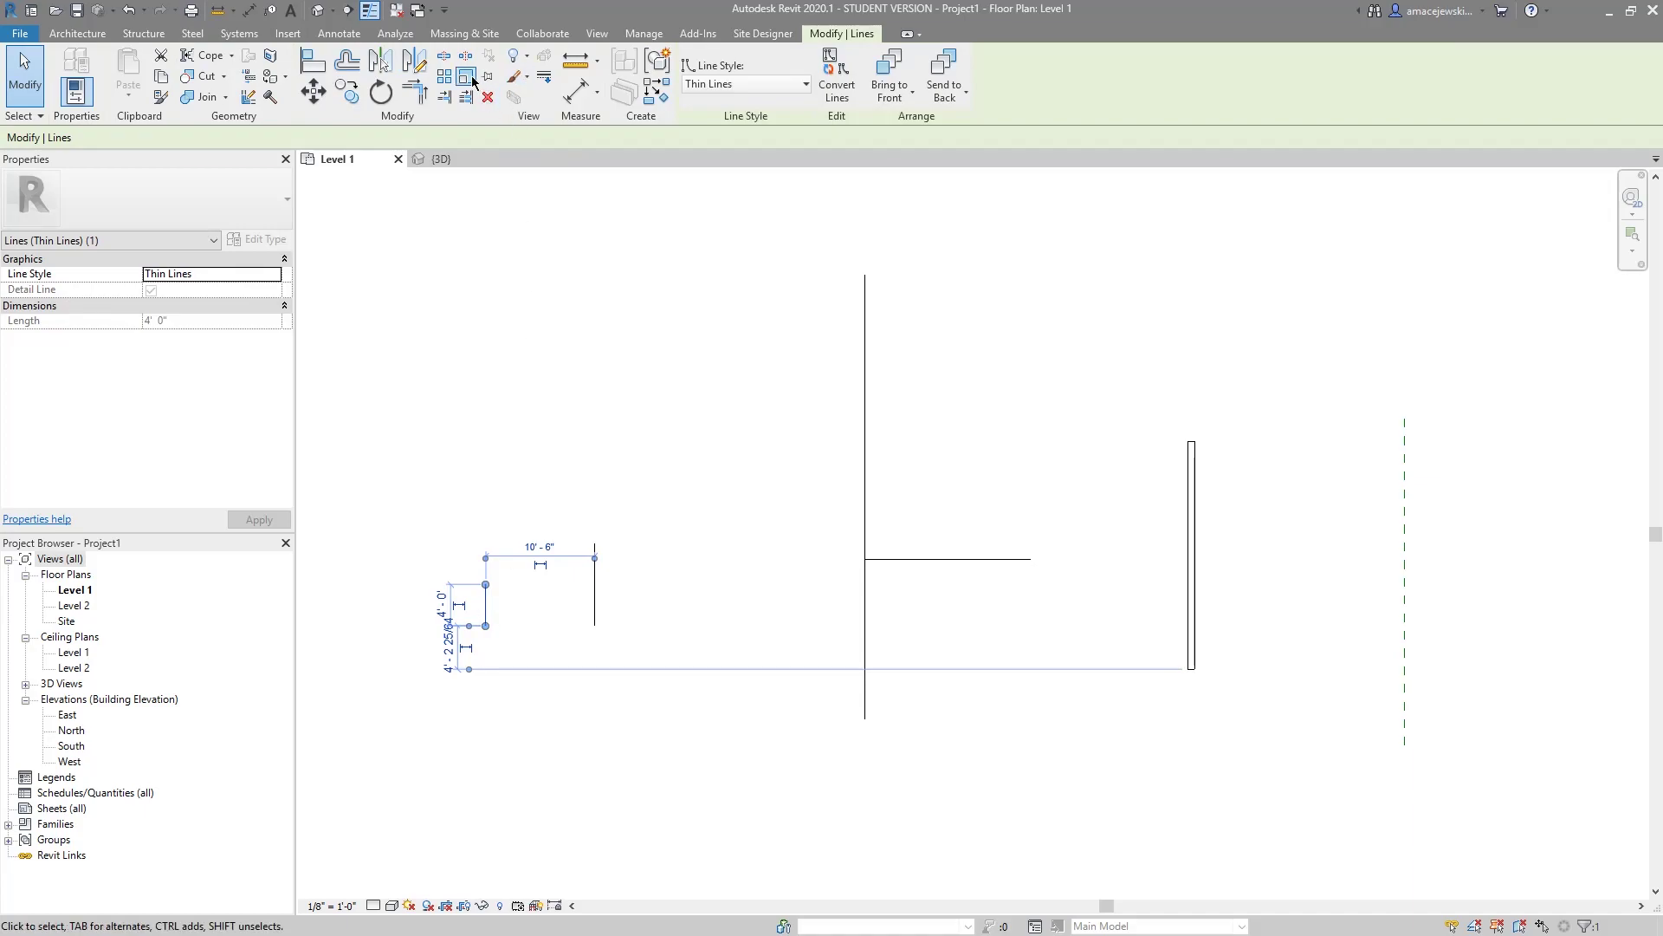
pyautogui.click(485, 627)
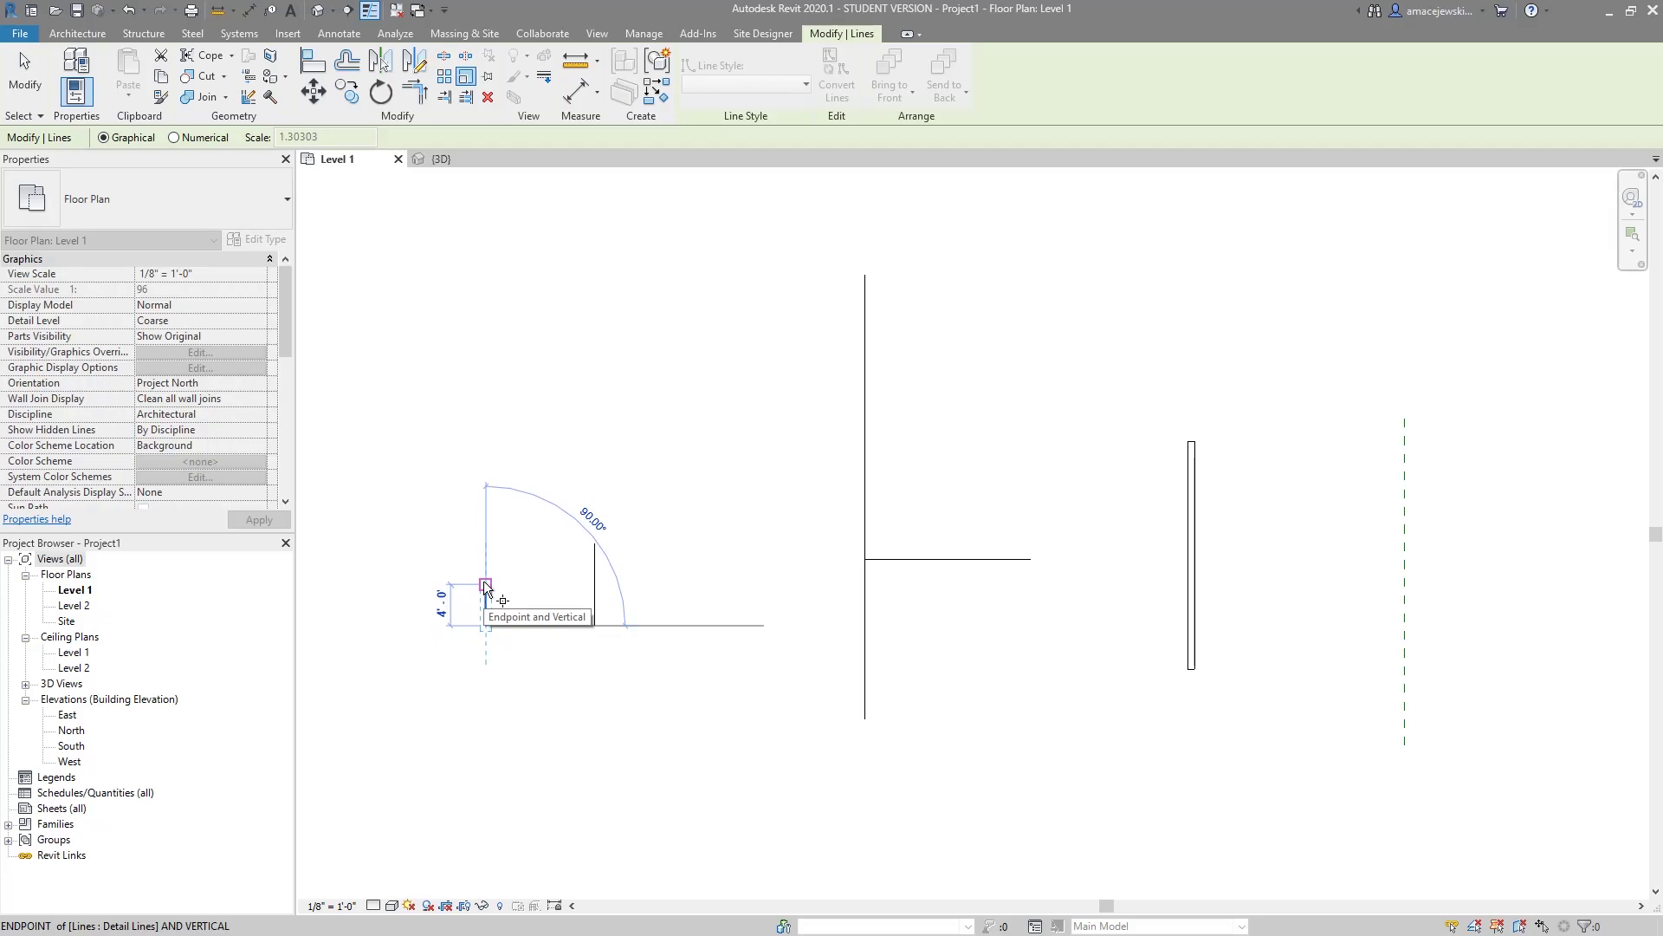
pyautogui.click(485, 586)
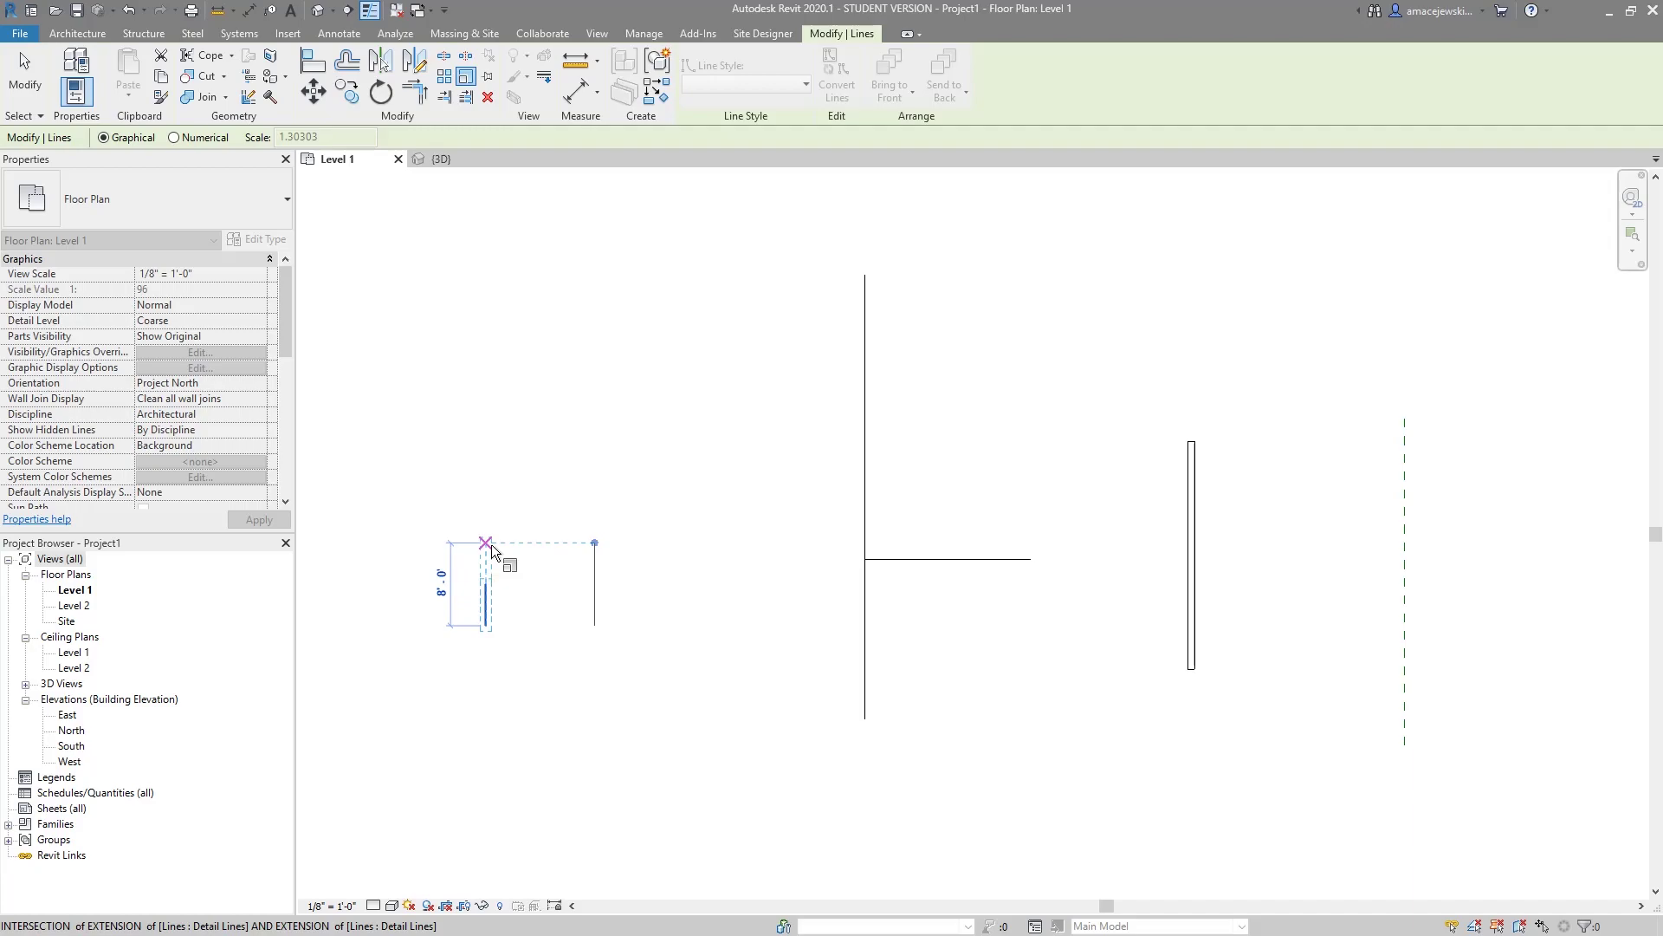
pyautogui.click(490, 546)
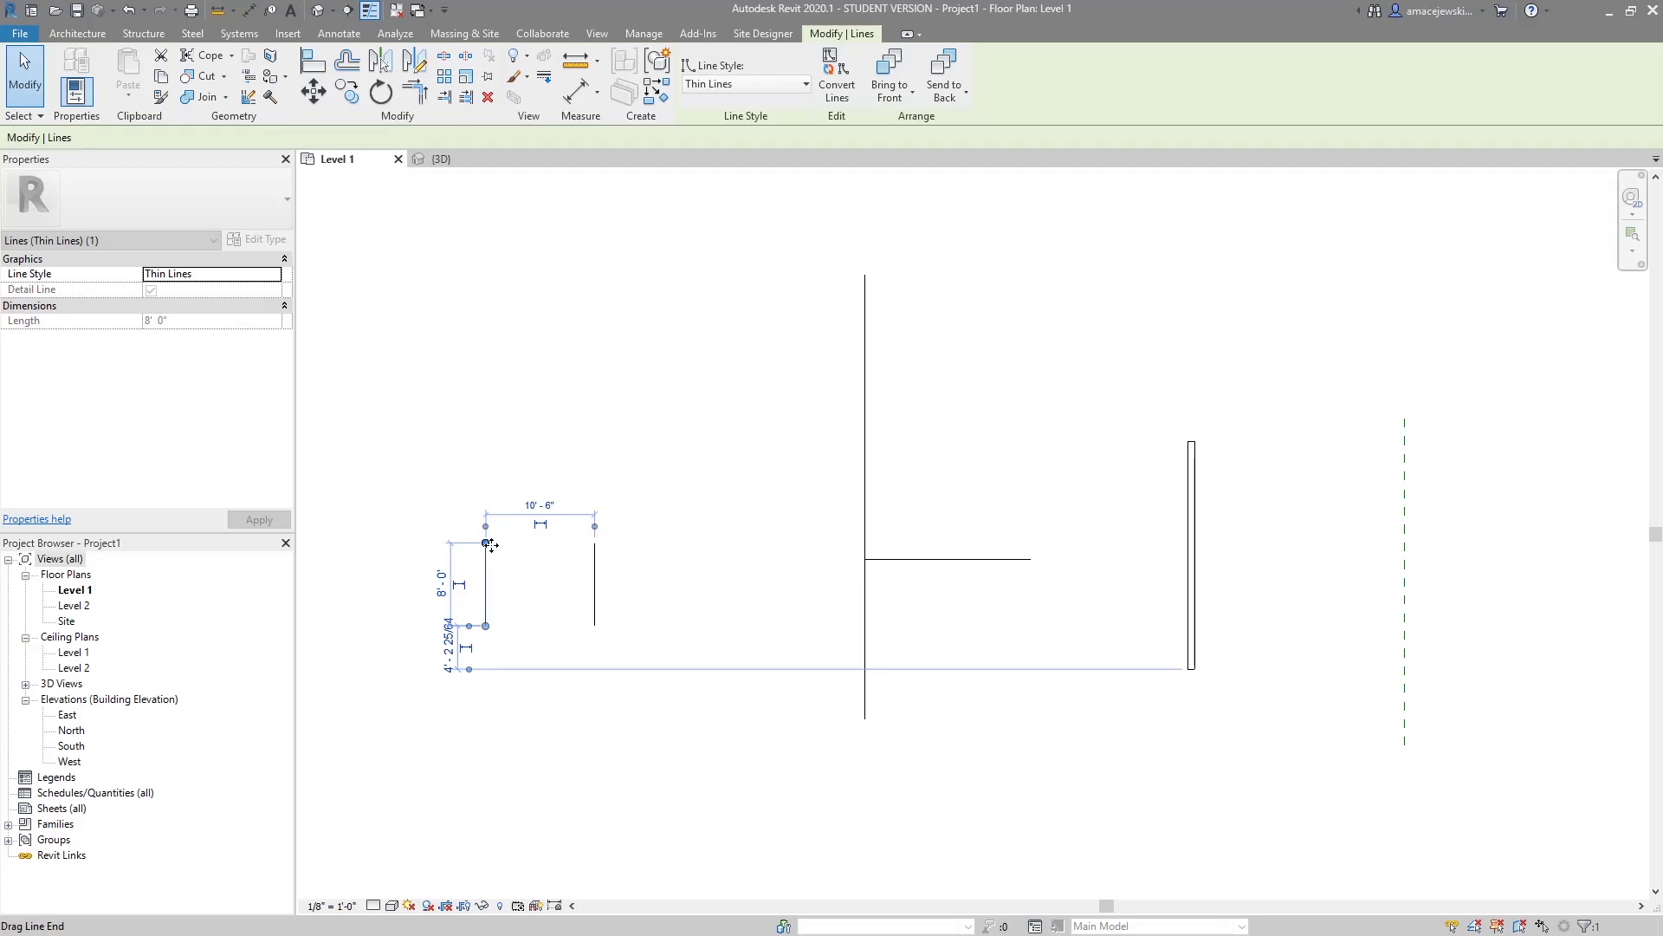
pyautogui.click(531, 580)
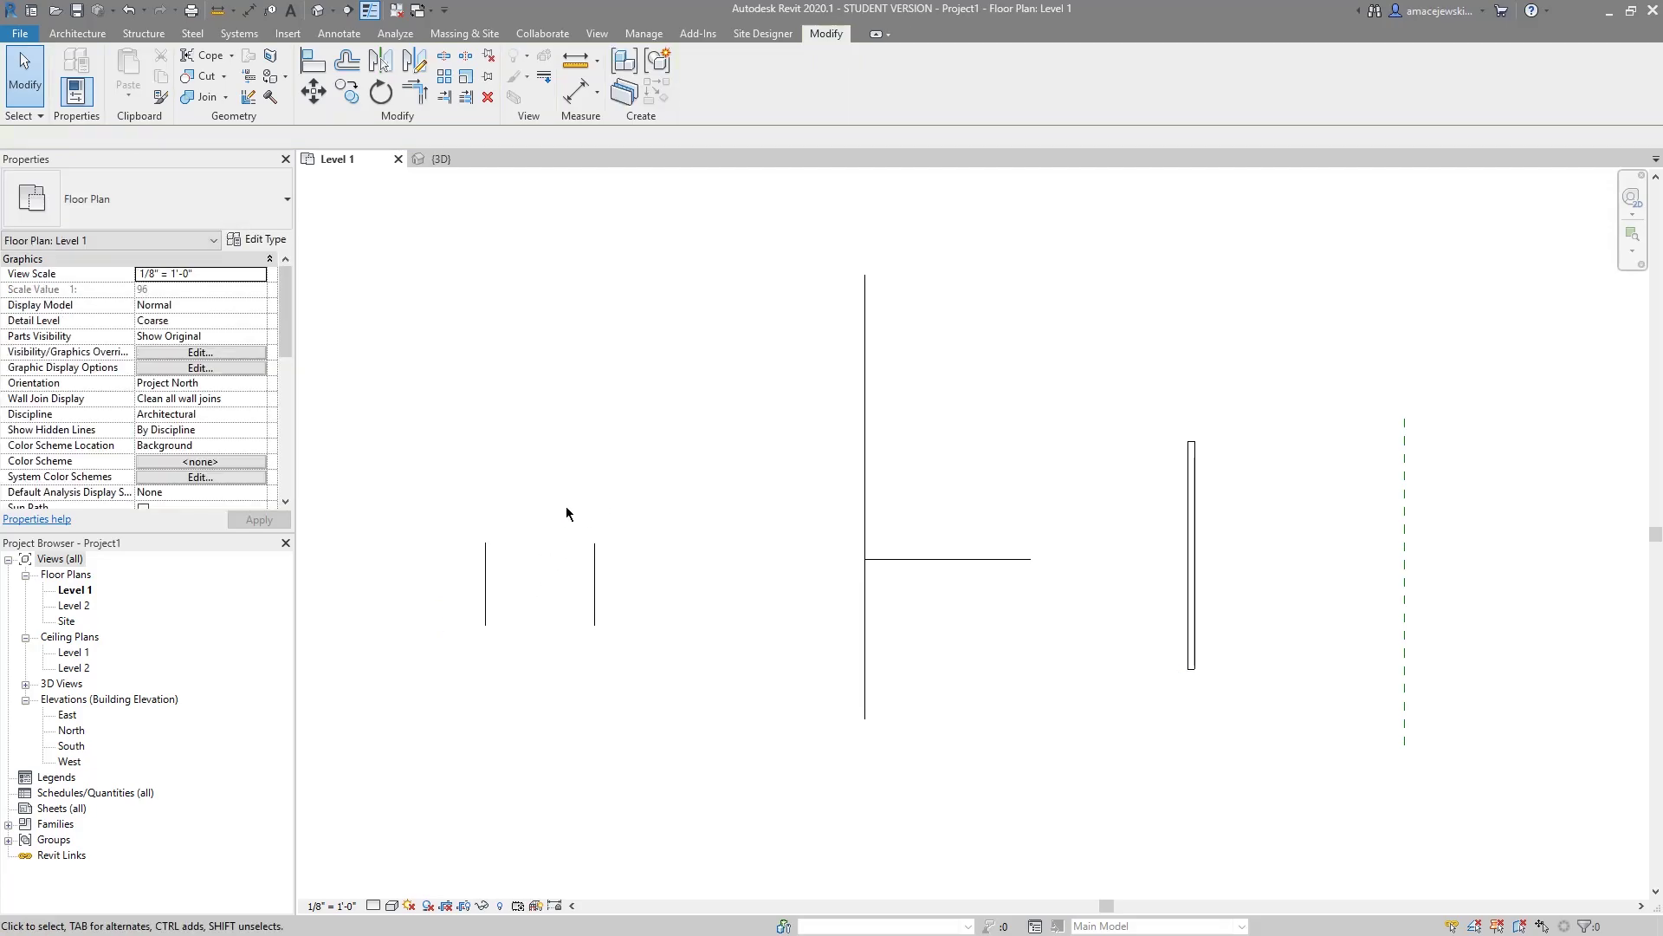
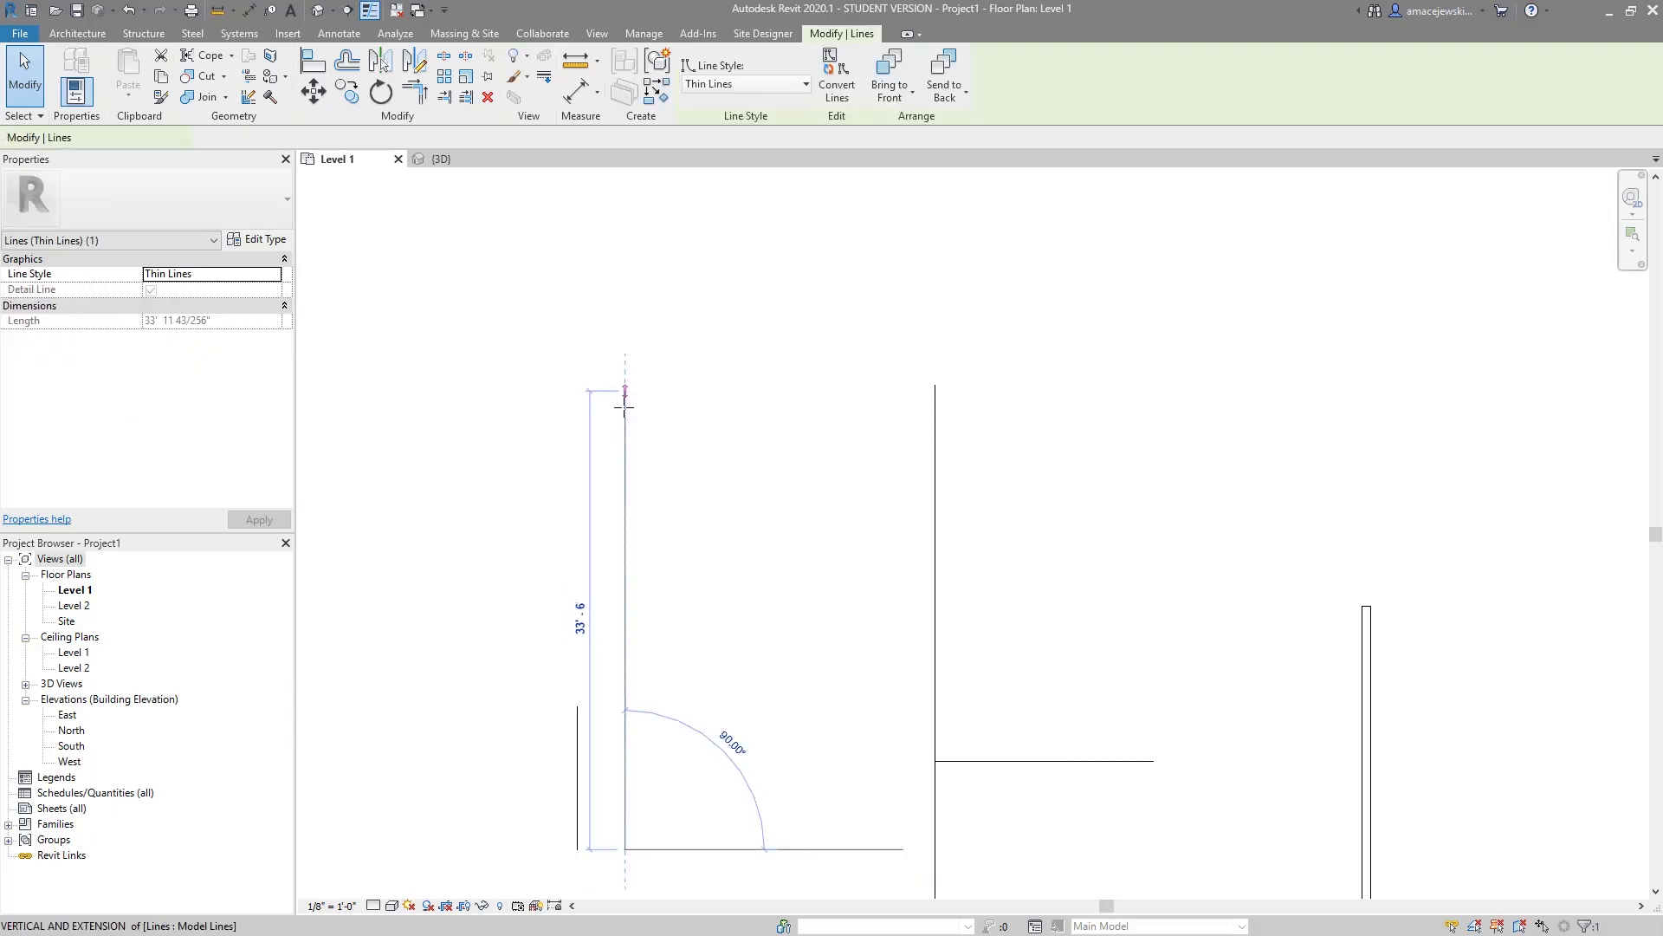
# Try scaling the shorter detail line graphically from its lower endpoint to match the taller line's height, and undo it.
pyautogui.moveTo(679, 518); pyautogui.dragTo(732, 509, button='middle')
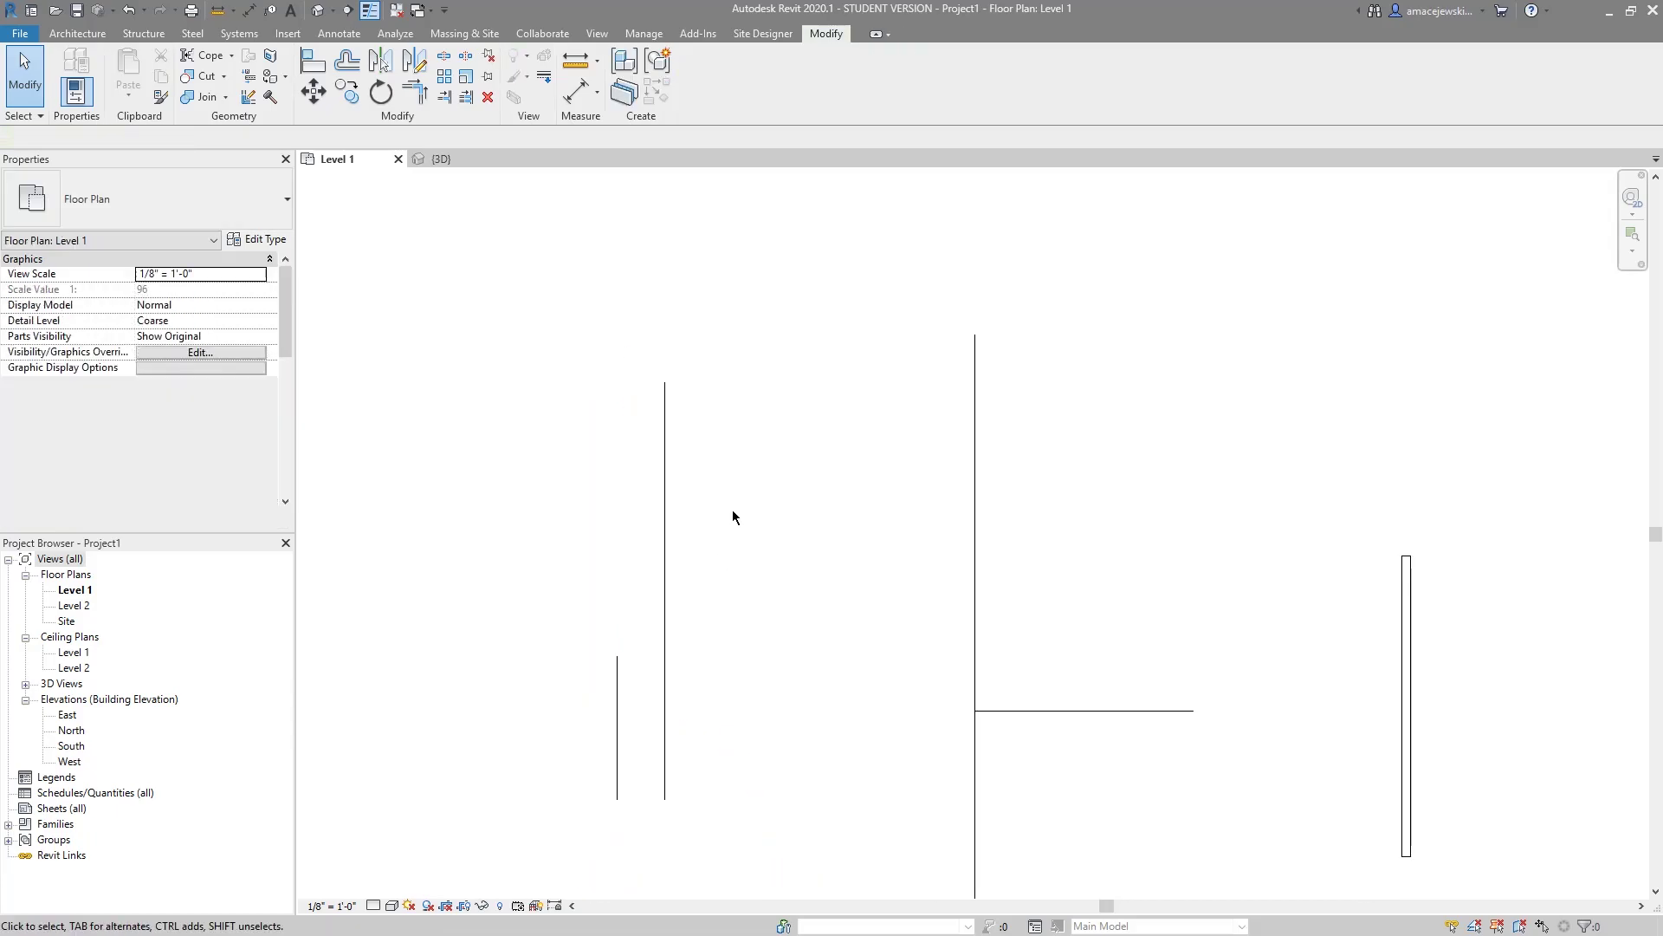
pyautogui.click(615, 709)
pyautogui.click(663, 687)
pyautogui.click(732, 655)
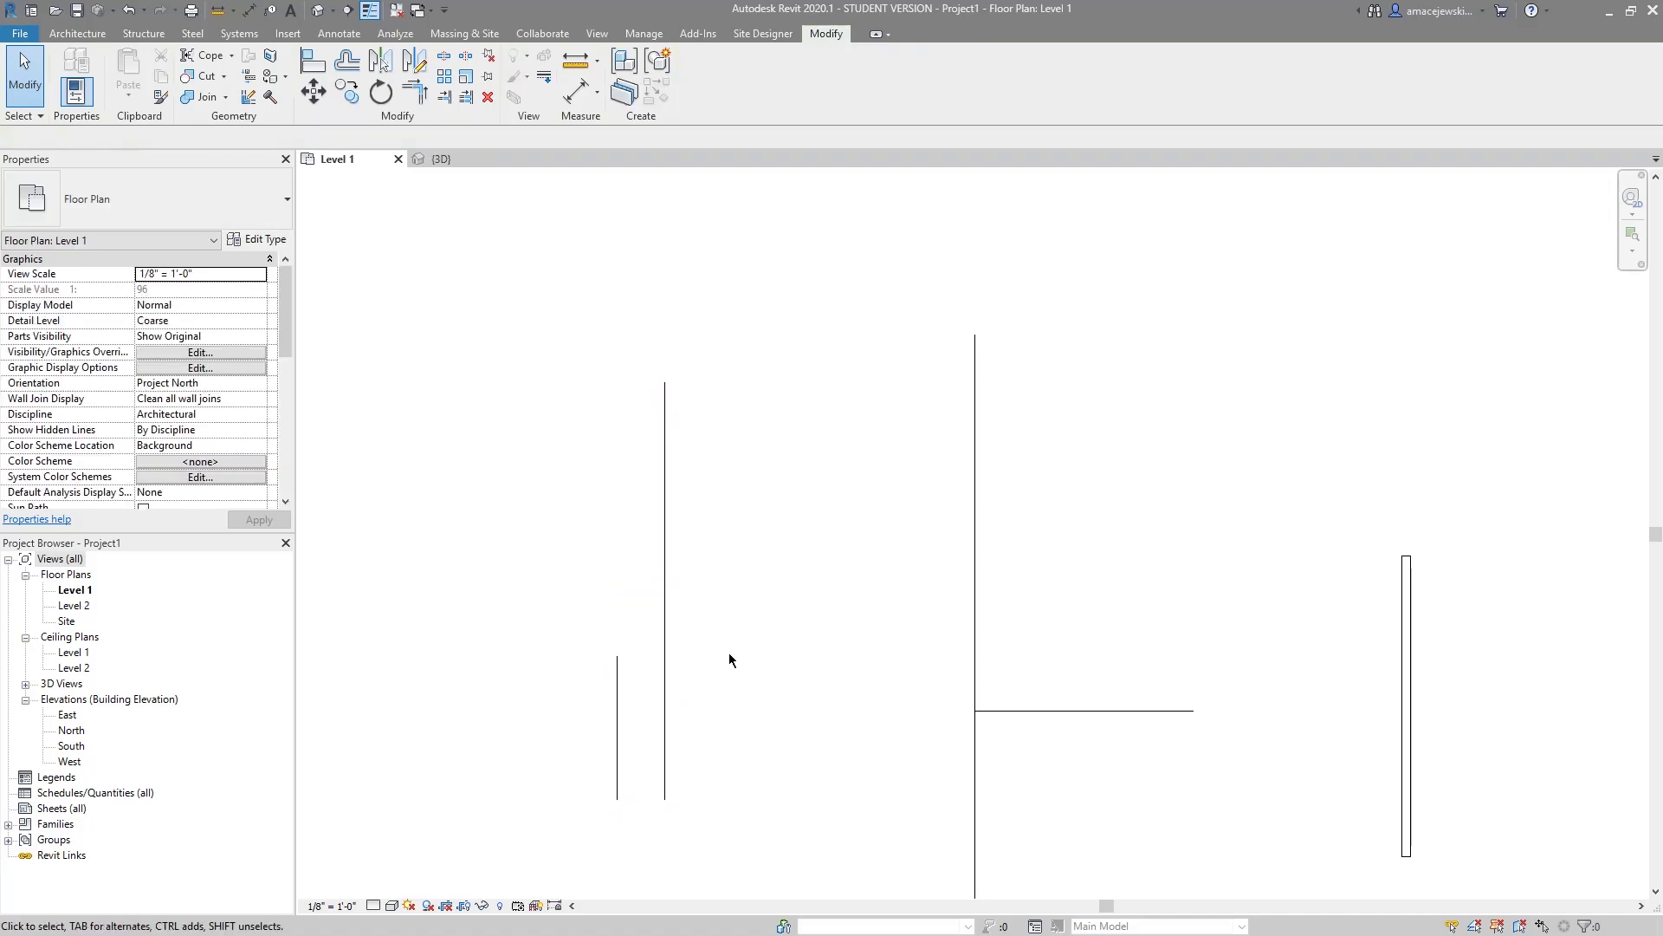
pyautogui.click(618, 716)
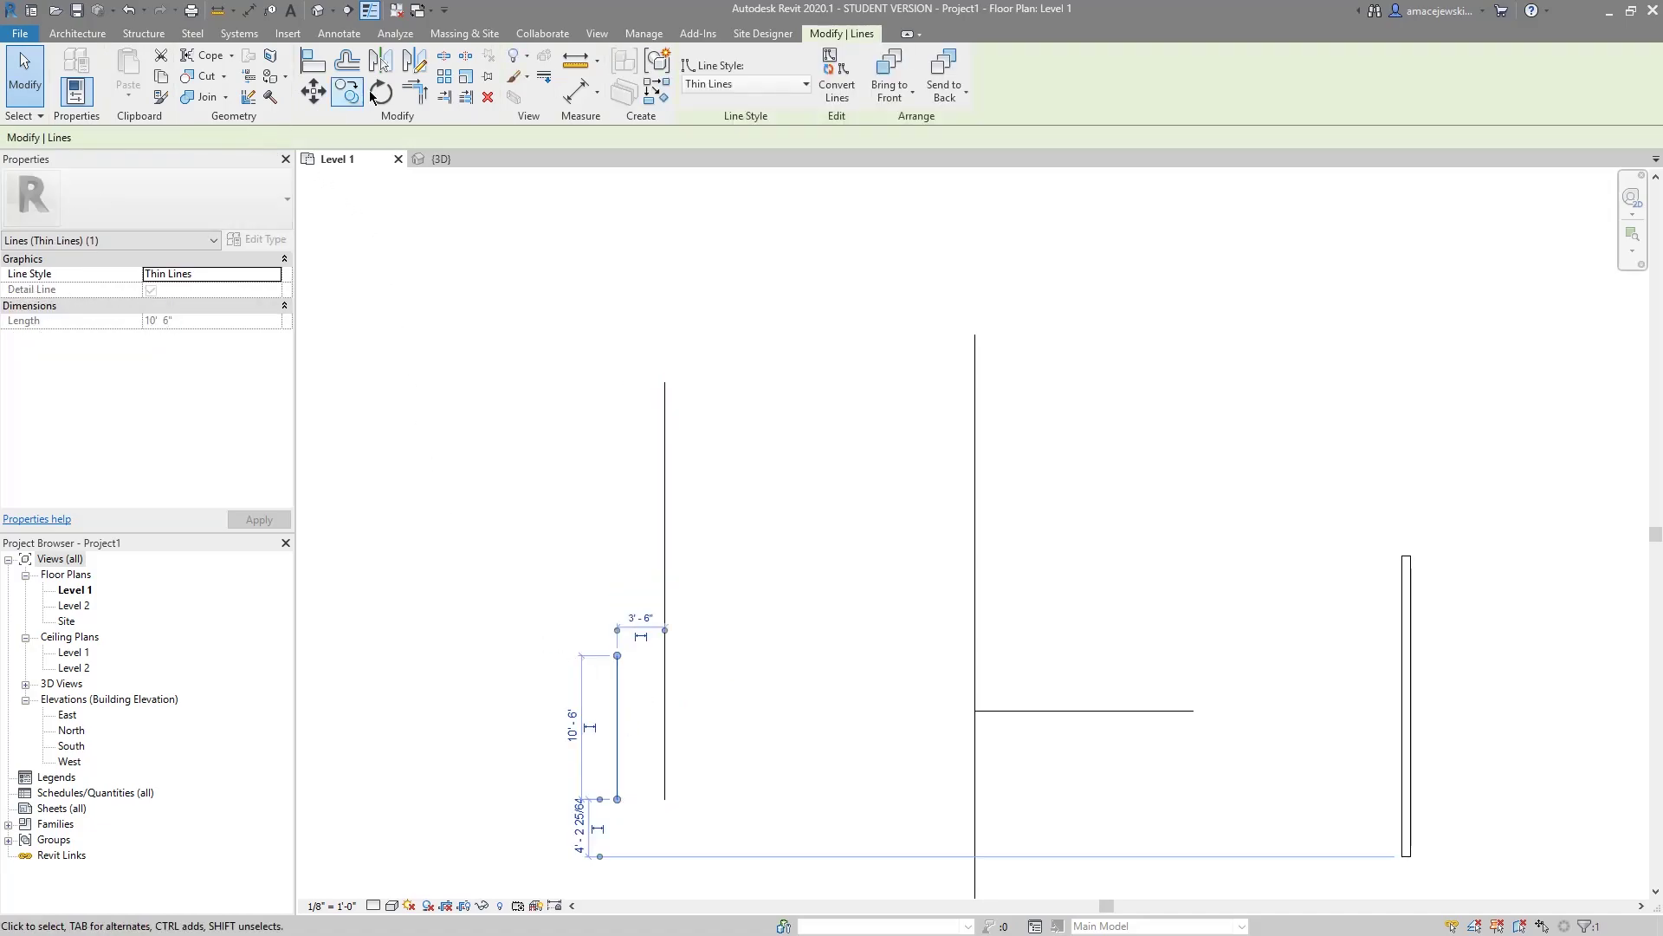
pyautogui.click(466, 77)
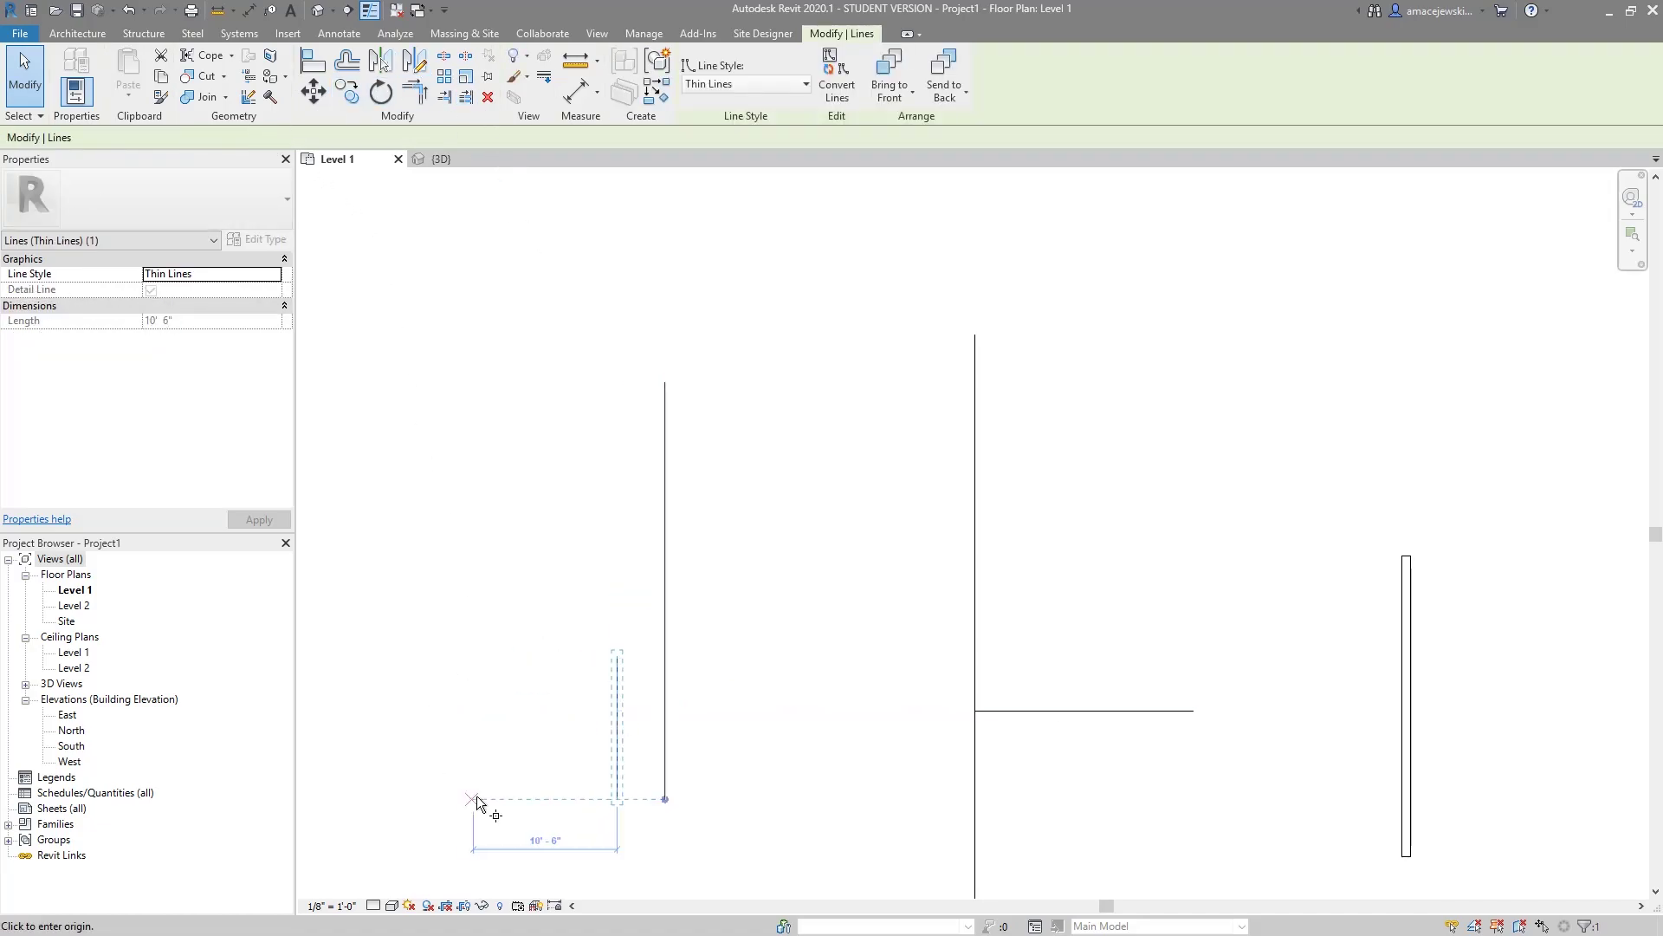
pyautogui.click(618, 800)
pyautogui.click(616, 656)
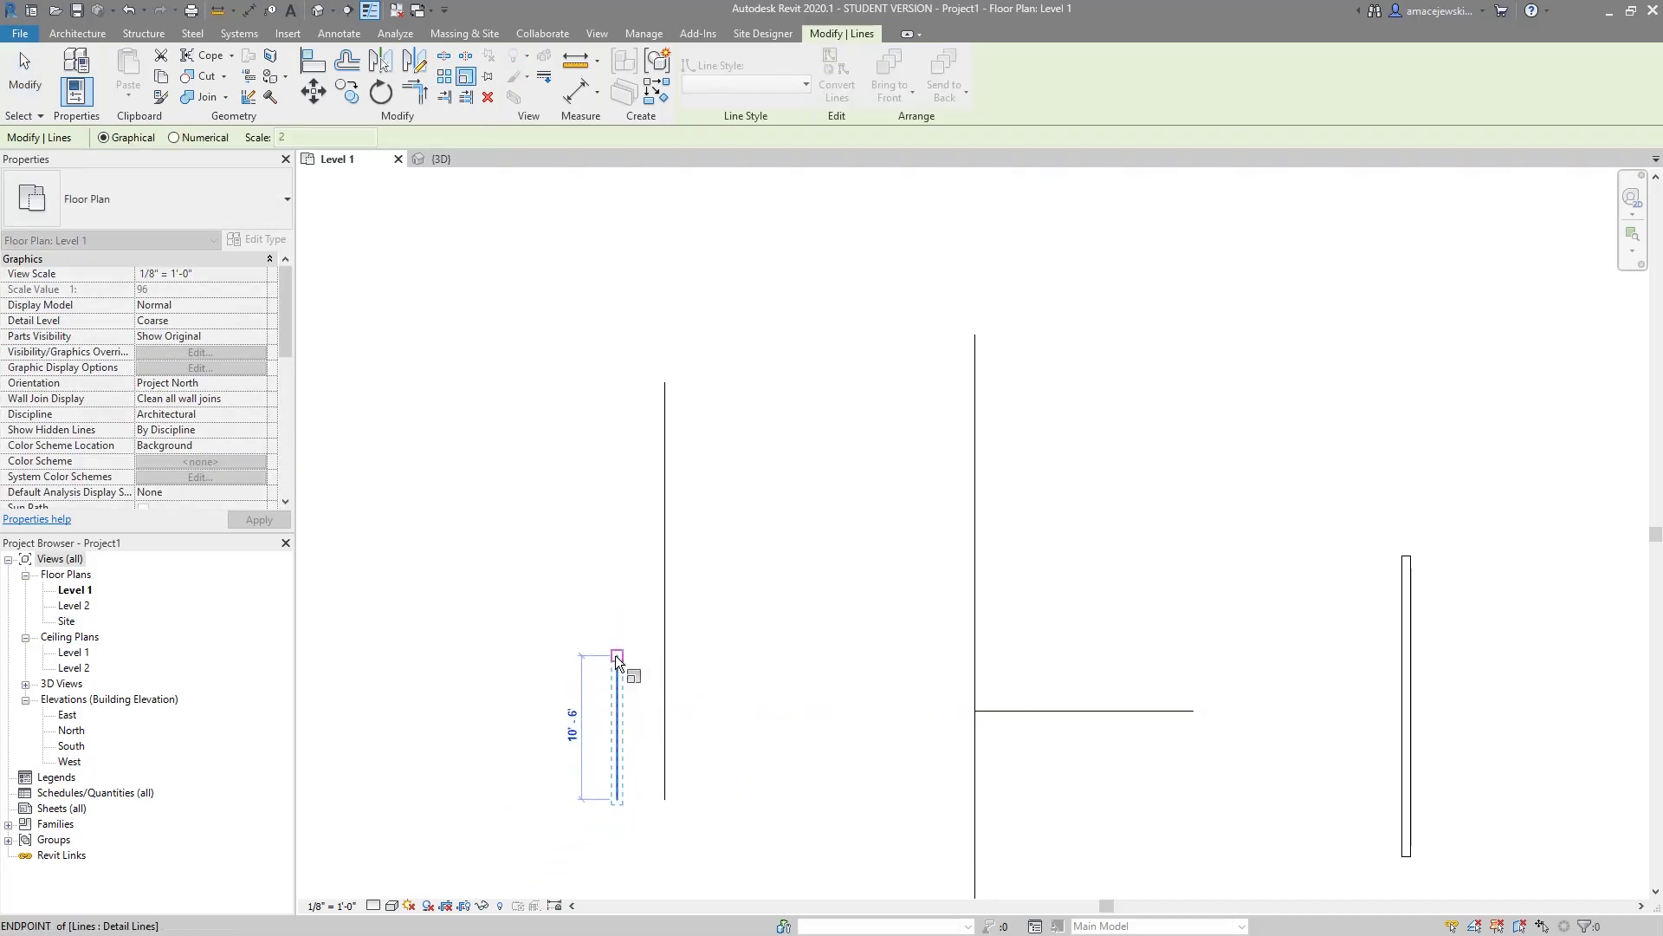
pyautogui.click(616, 383)
pyautogui.click(747, 492)
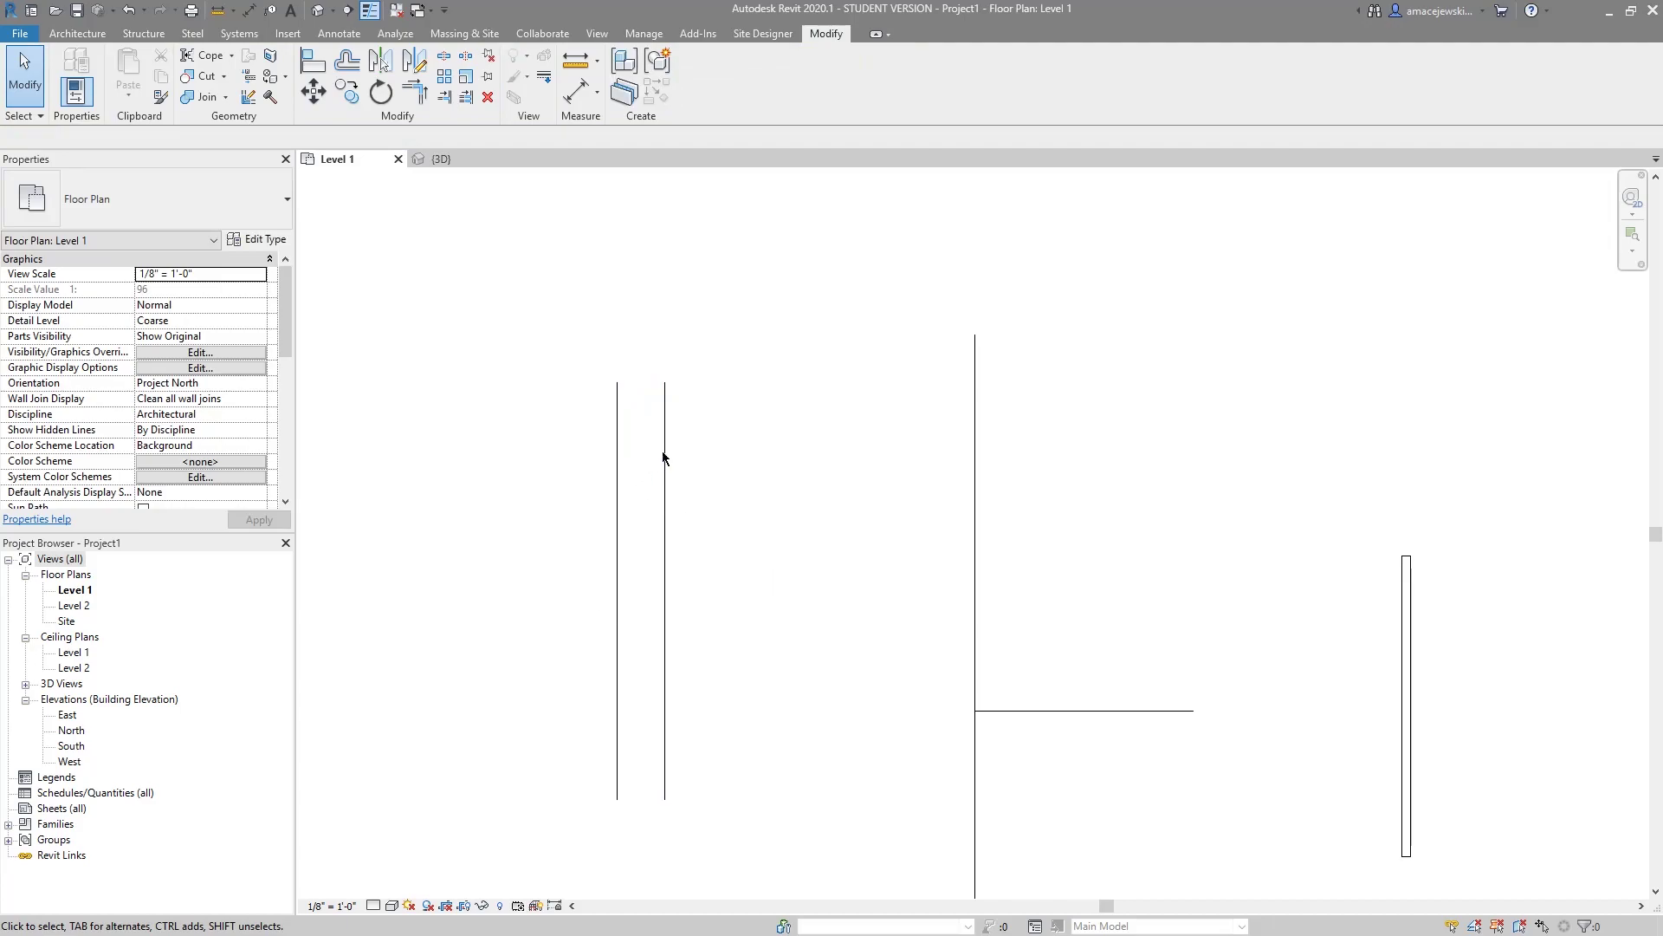
pyautogui.hotkey('ctrl', 'z')
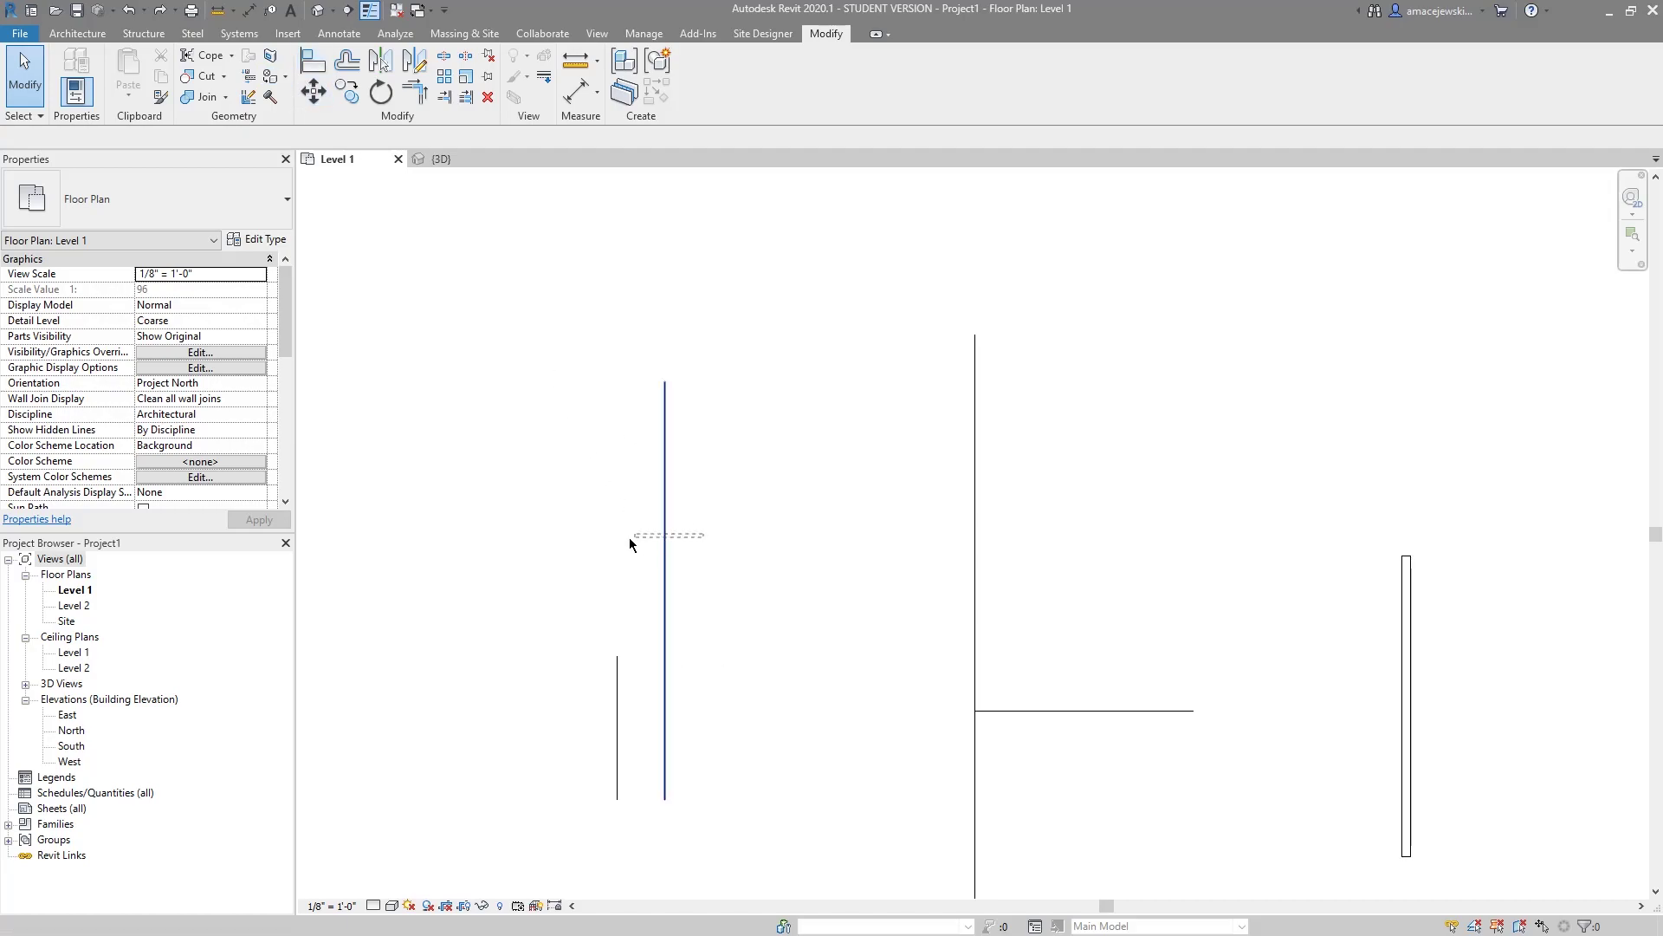
# Scale the taller detail line graphically from its lower endpoint, using its upper endpoint as reference, to the neighbouring line's 10'-6" length.
pyautogui.click(665, 537)
pyautogui.click(465, 76)
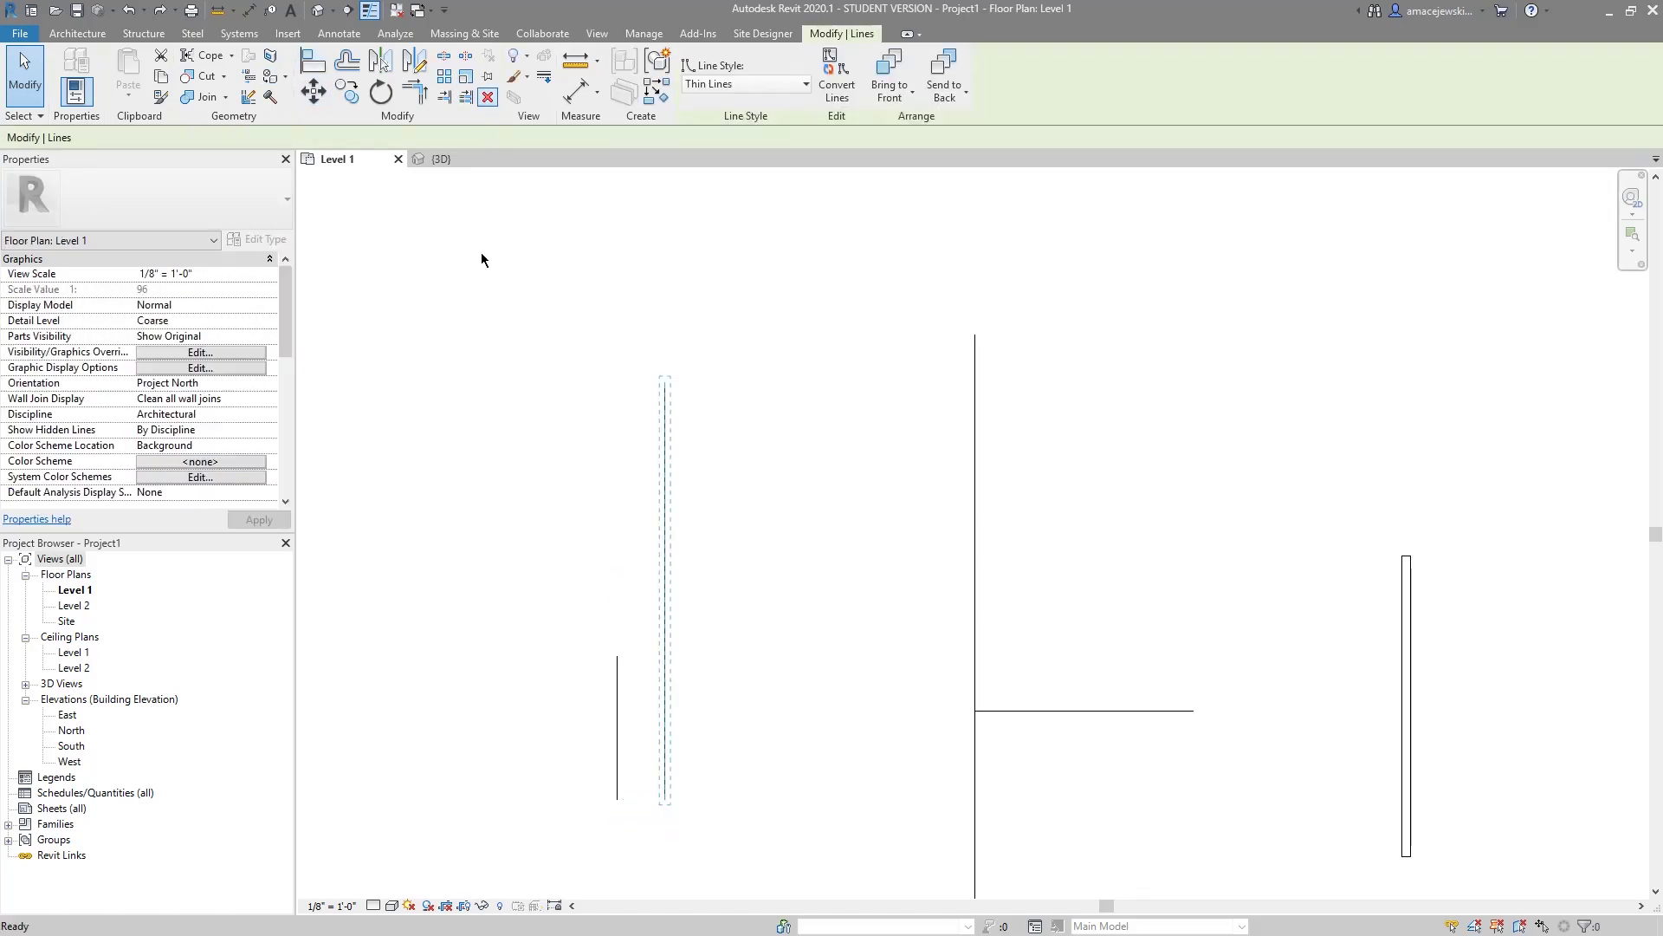
pyautogui.click(664, 798)
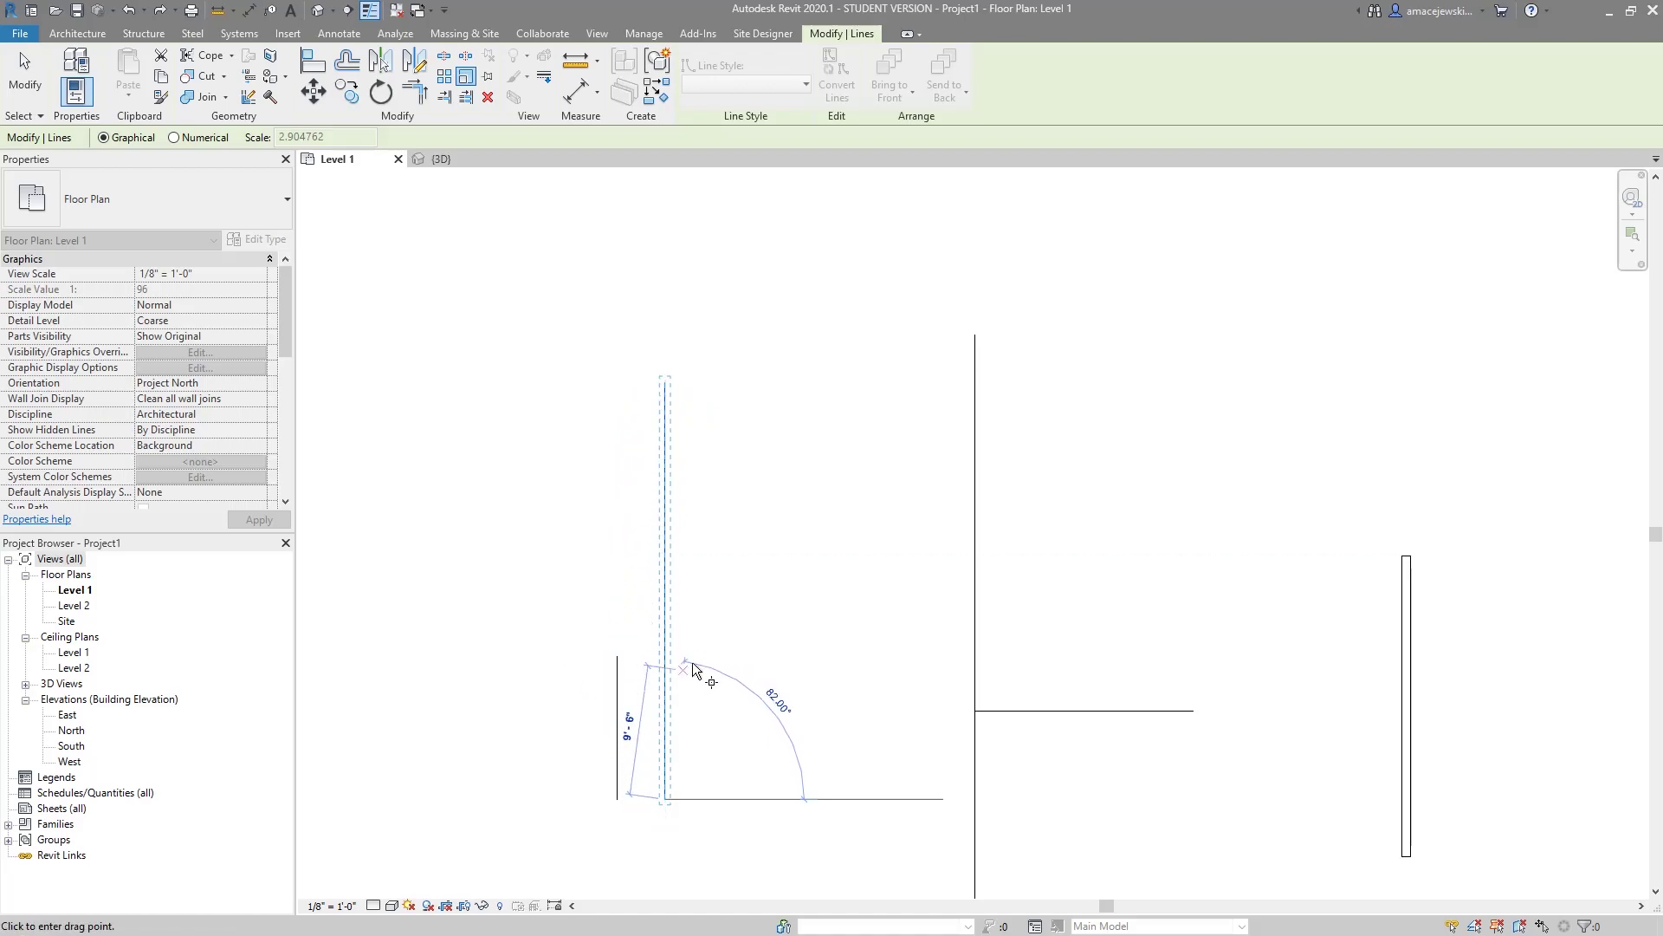
pyautogui.click(665, 381)
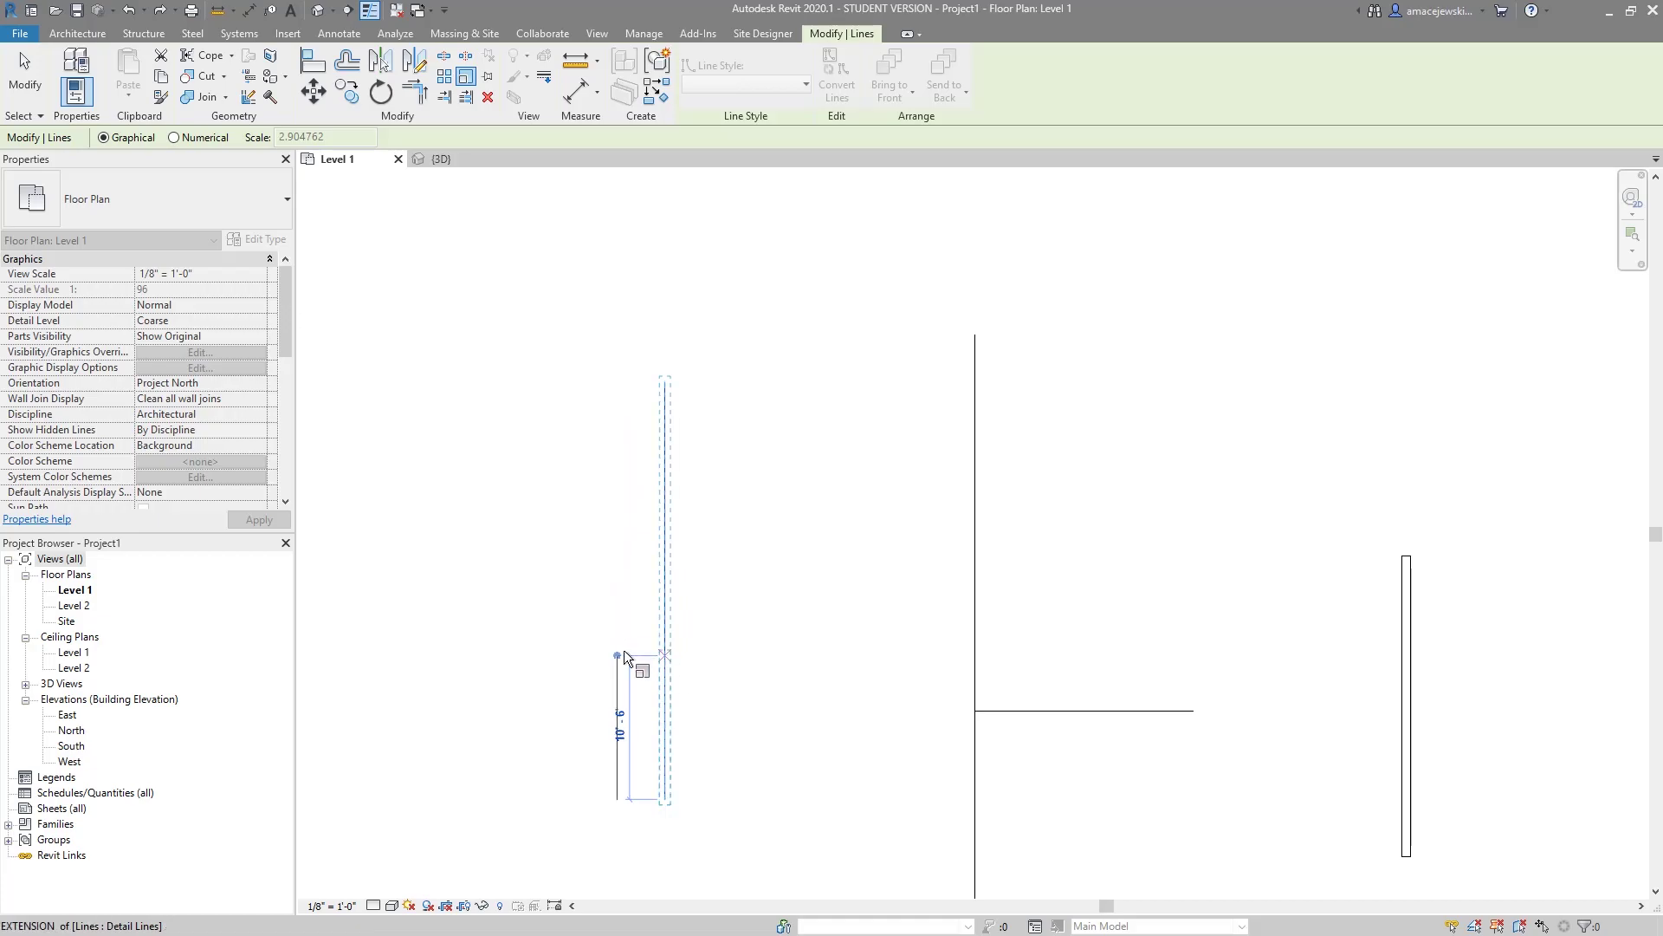
pyautogui.click(669, 658)
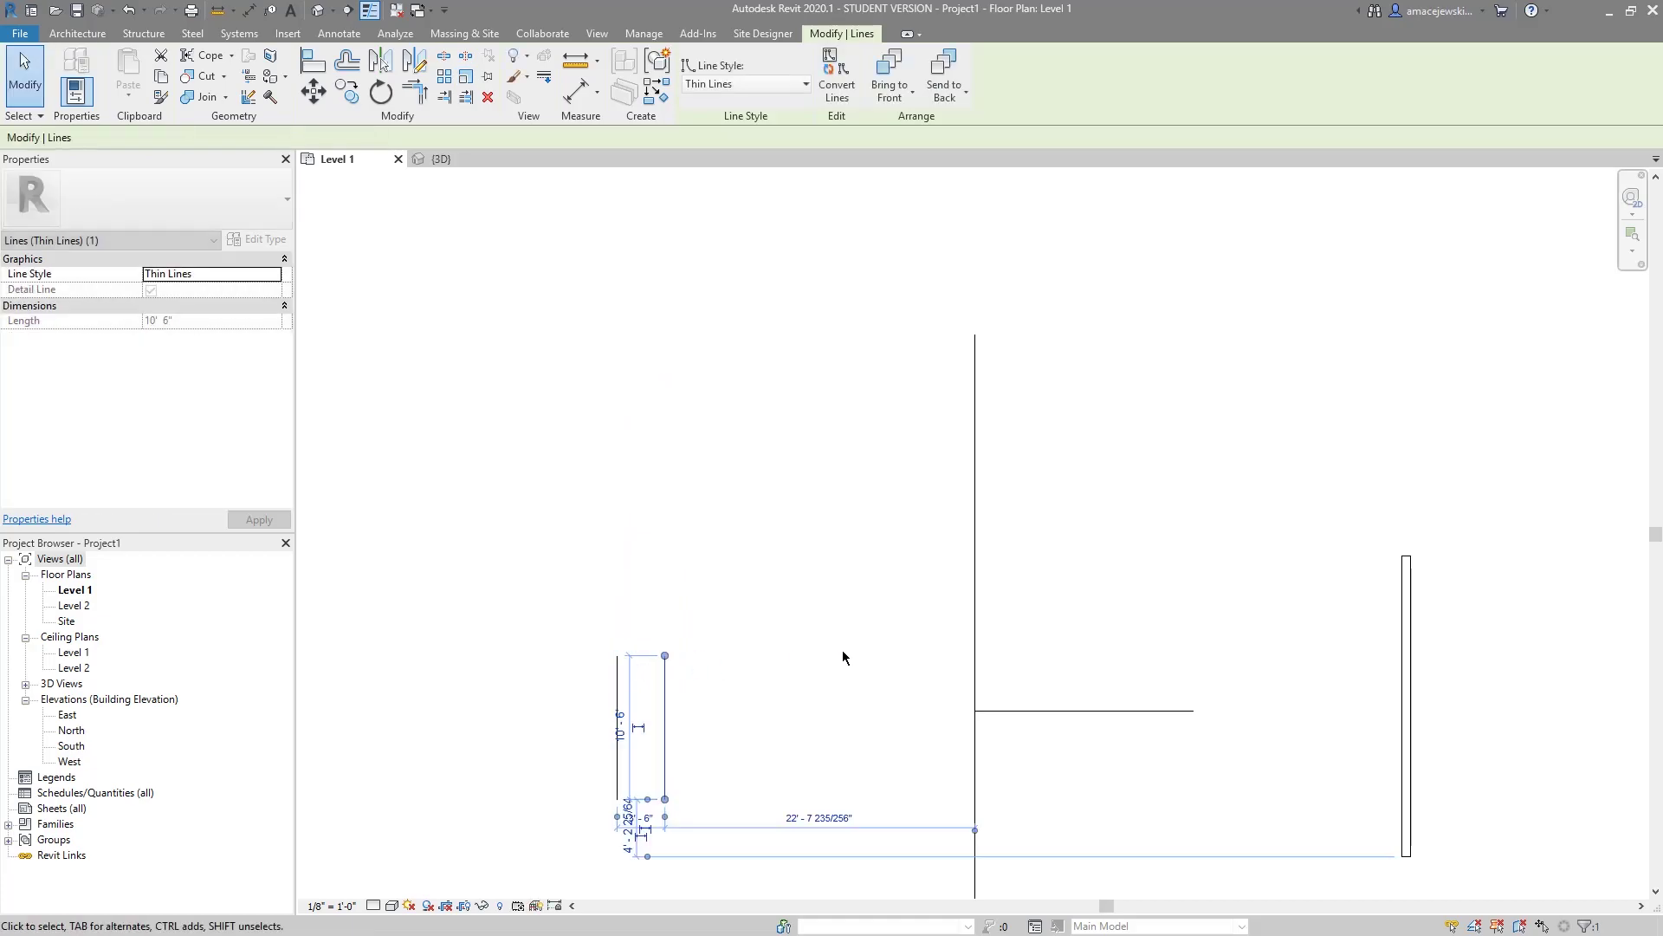
pyautogui.click(812, 639)
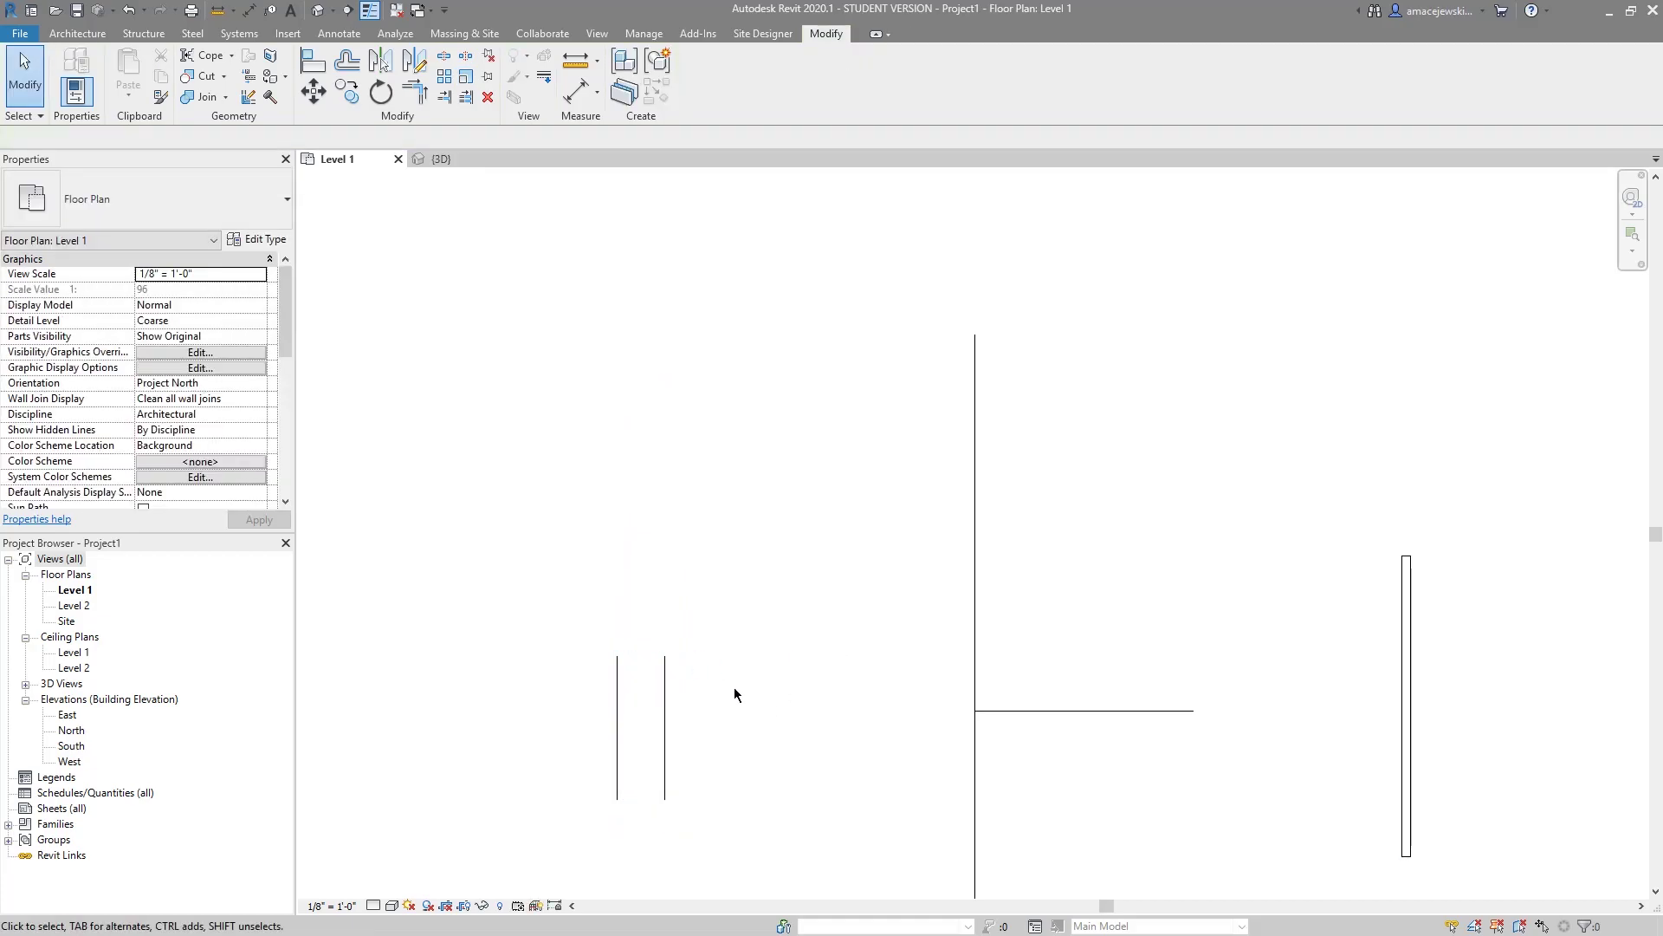
pyautogui.scroll(-2, 594, 715)
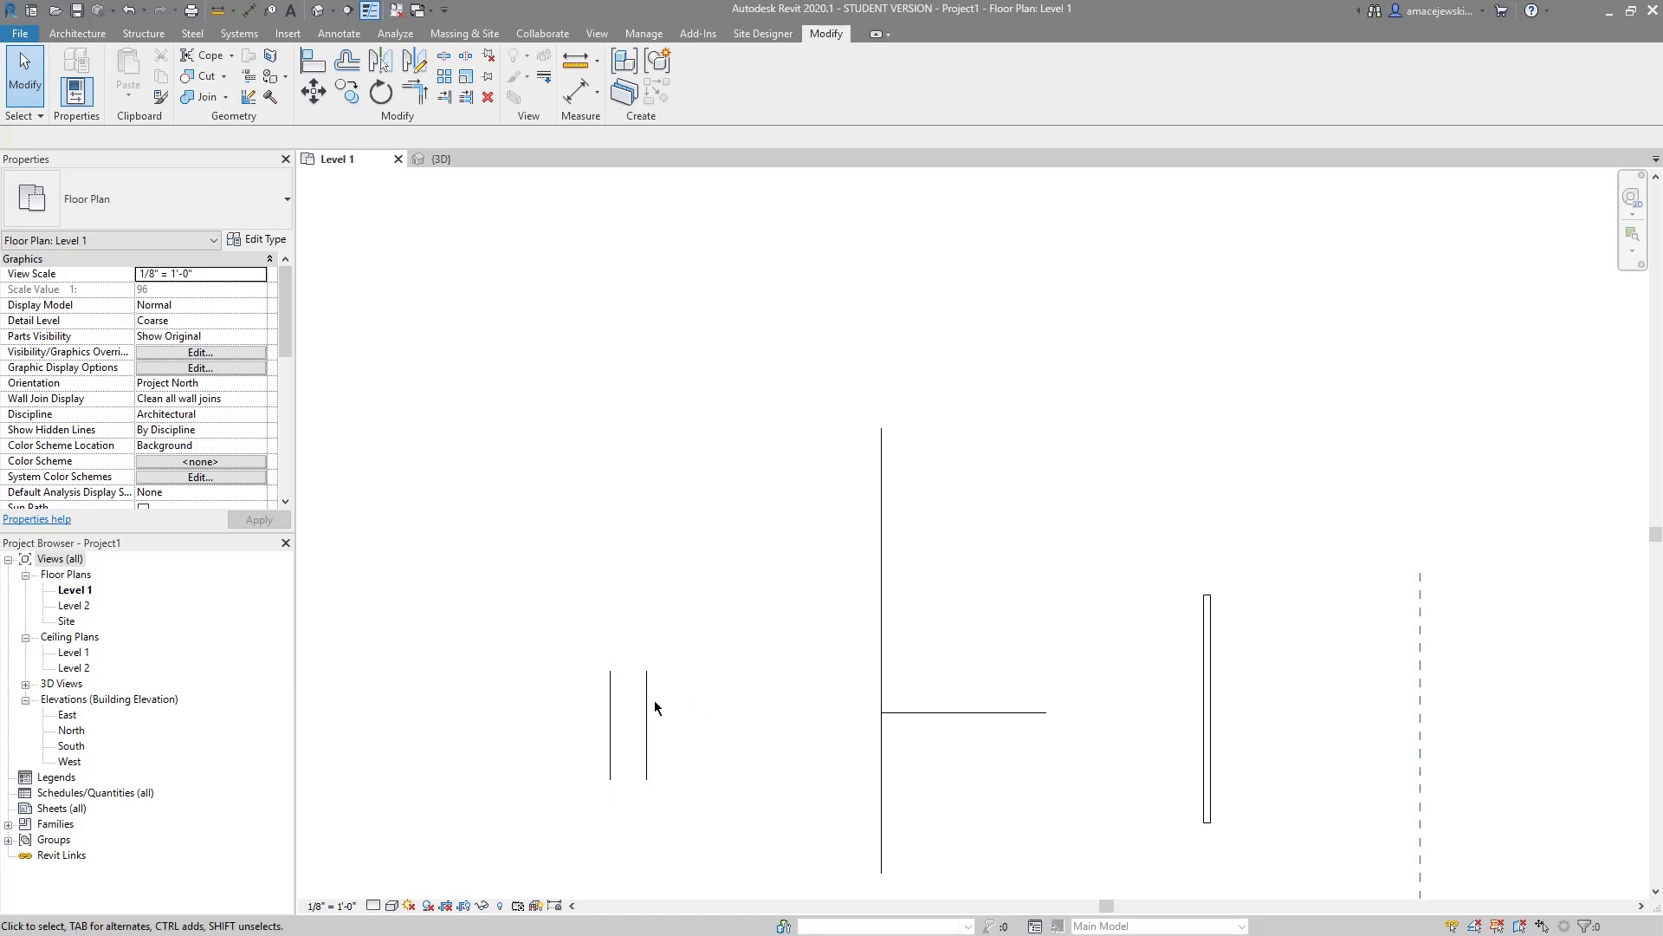
pyautogui.click(650, 703)
pyautogui.moveTo(808, 732); pyautogui.dragTo(683, 673, button='middle')
pyautogui.click(684, 672)
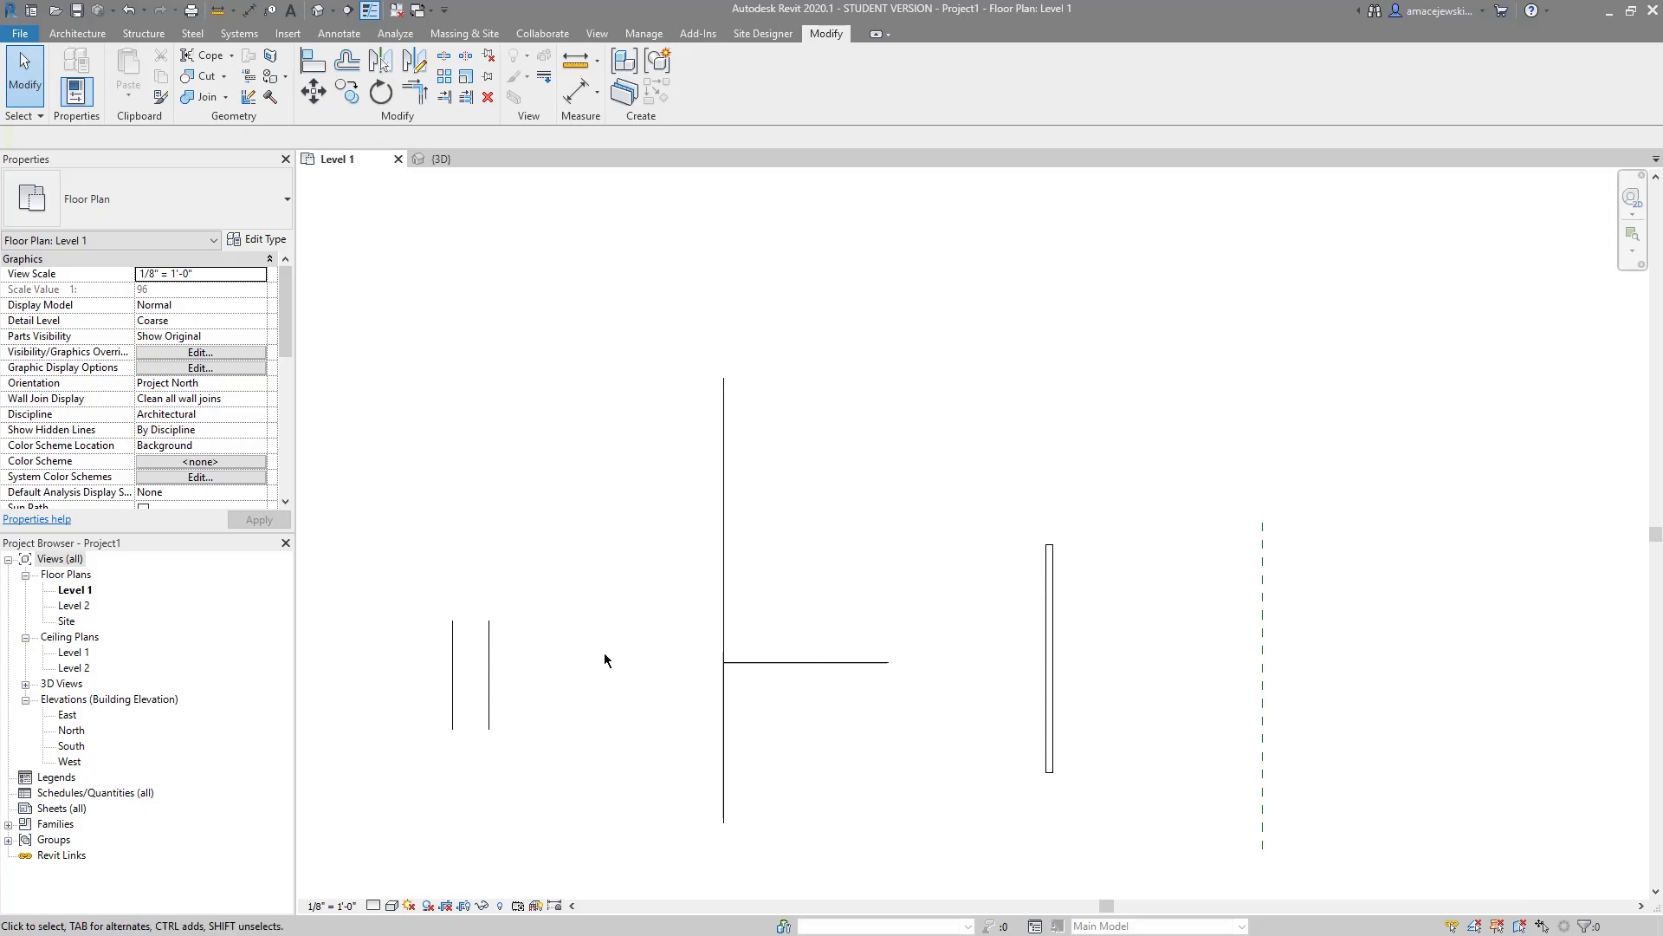
pyautogui.moveTo(675, 687); pyautogui.dragTo(653, 654, button='middle')
pyautogui.moveTo(739, 586); pyautogui.dragTo(716, 622)
pyautogui.click(741, 591)
pyautogui.moveTo(594, 641); pyautogui.dragTo(739, 638, button='middle')
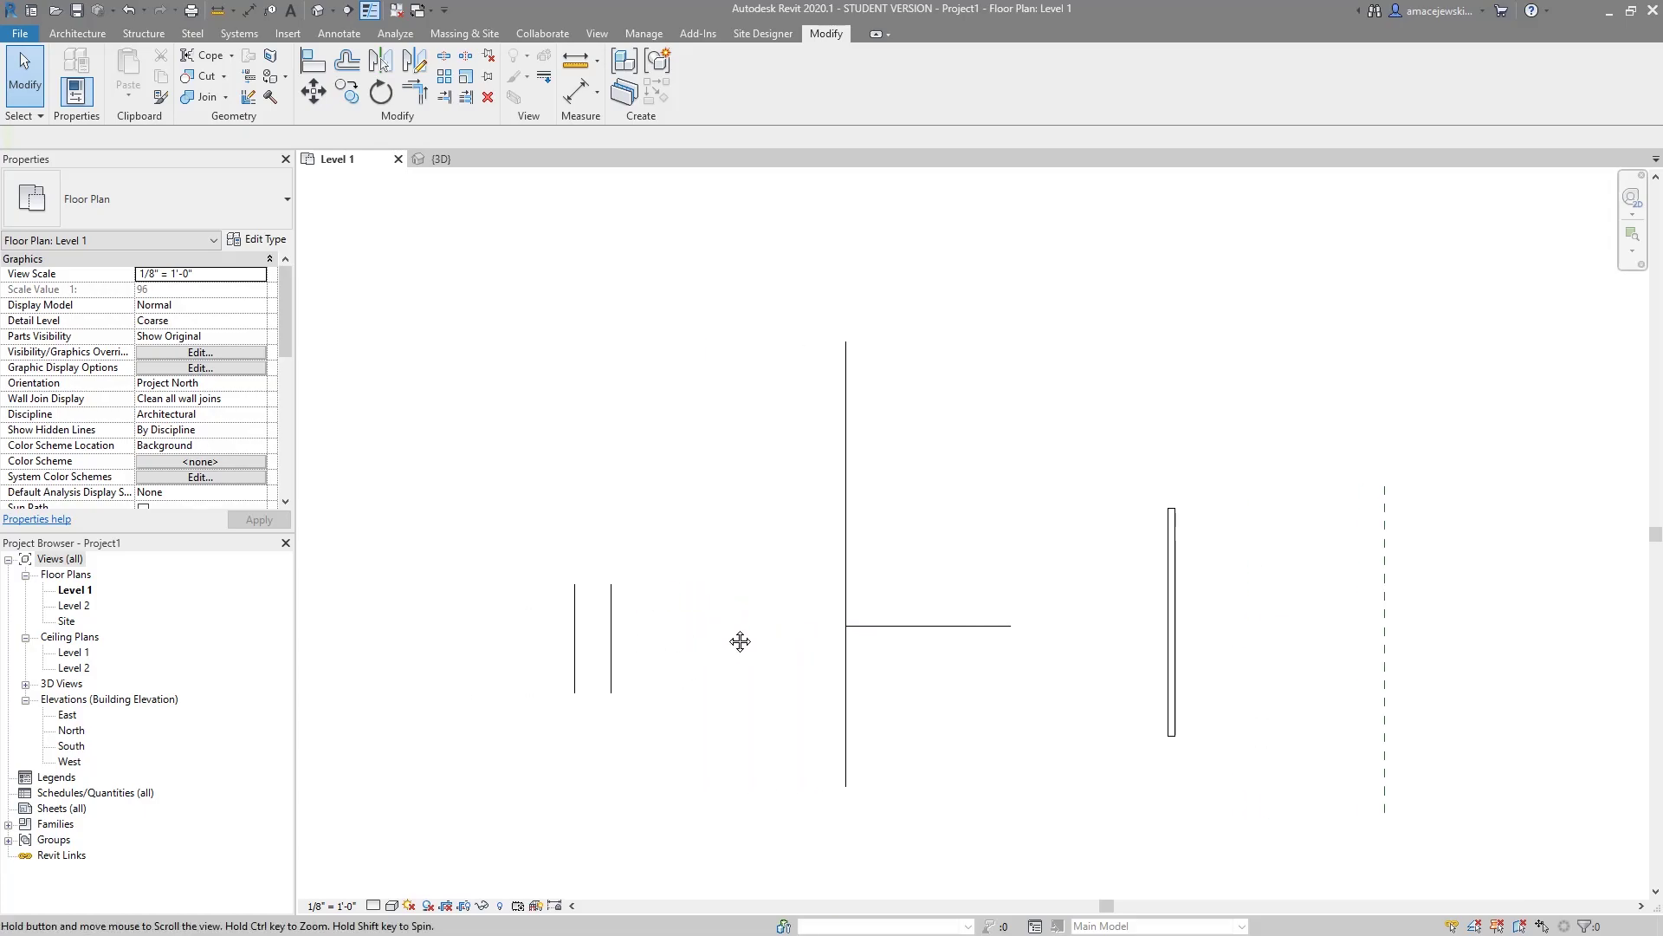
pyautogui.moveTo(976, 539); pyautogui.dragTo(810, 668)
# Stretch the upper endpoint of the detail line nearer the model lines upward to a length of 19'-6".
pyautogui.click(555, 678)
pyautogui.click(613, 637)
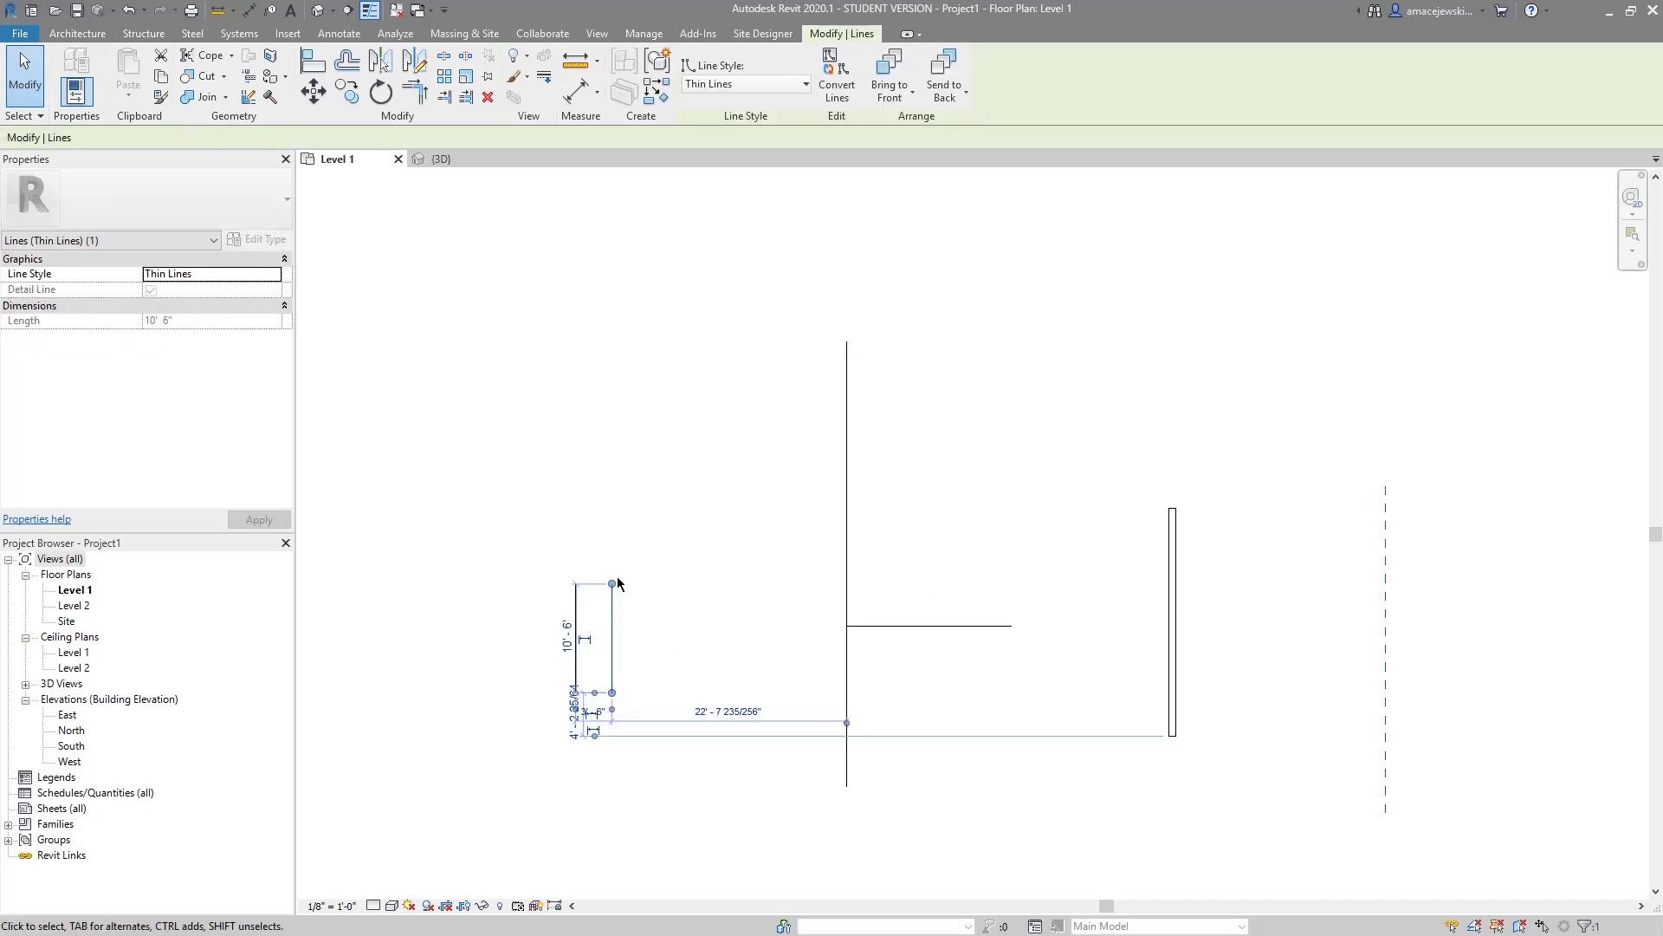
pyautogui.moveTo(612, 584); pyautogui.dragTo(612, 491)
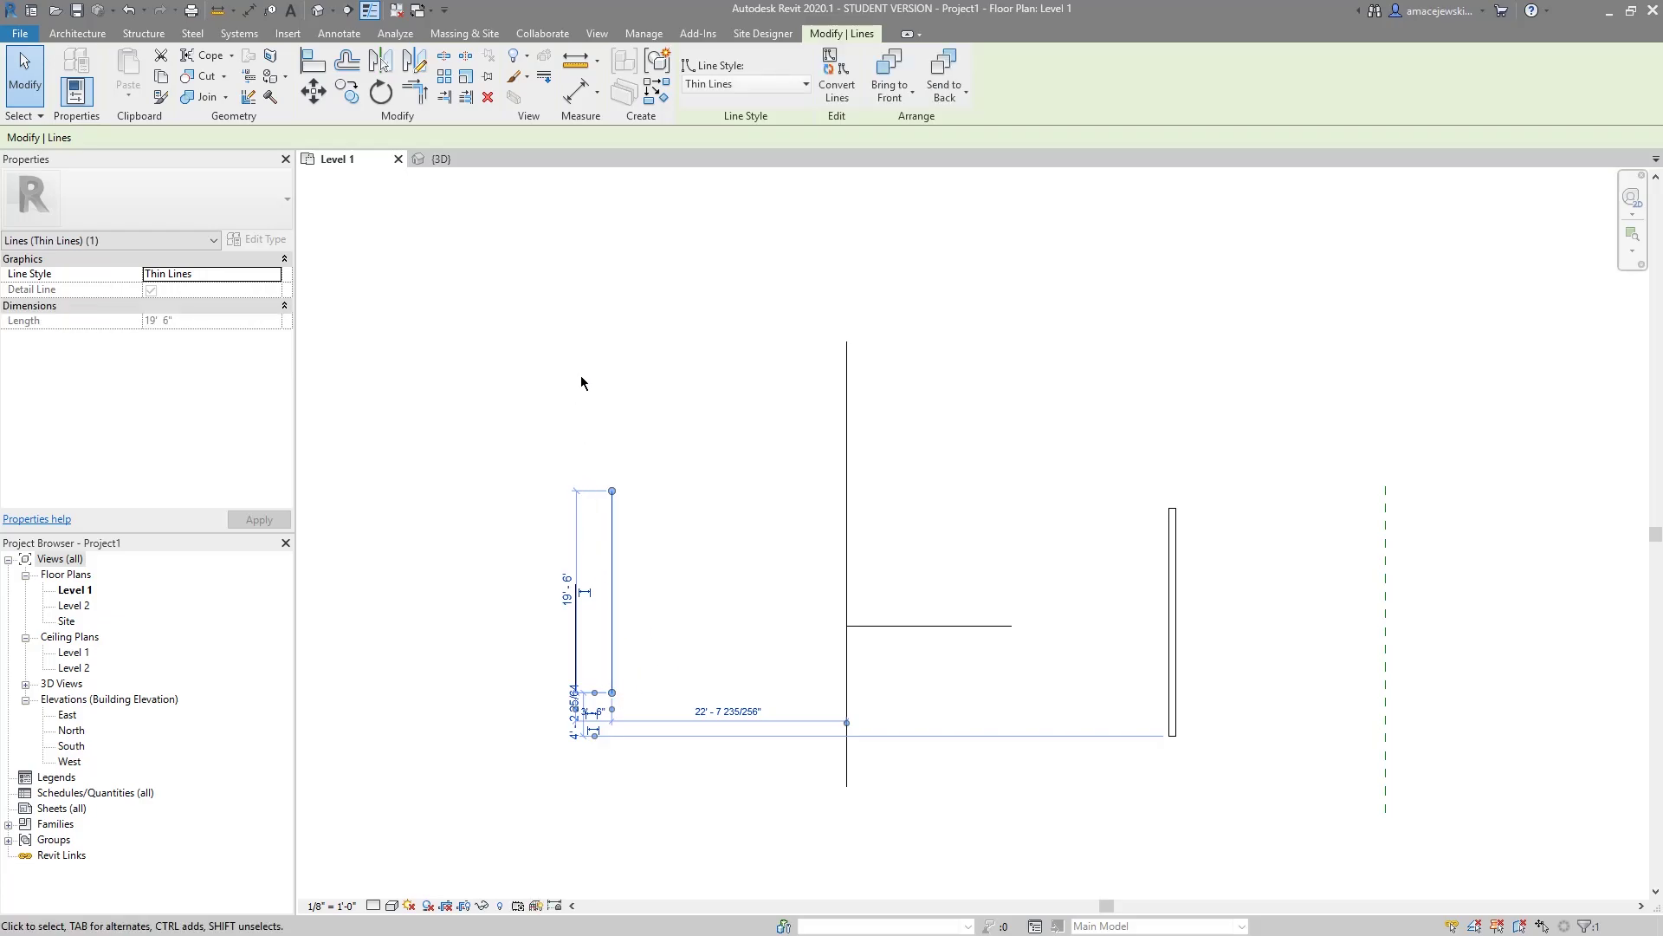
# Try scaling the 19'-6" detail line graphically from a distant origin above the wall, using its upper endpoint as reference, and undo it.
pyautogui.click(474, 78)
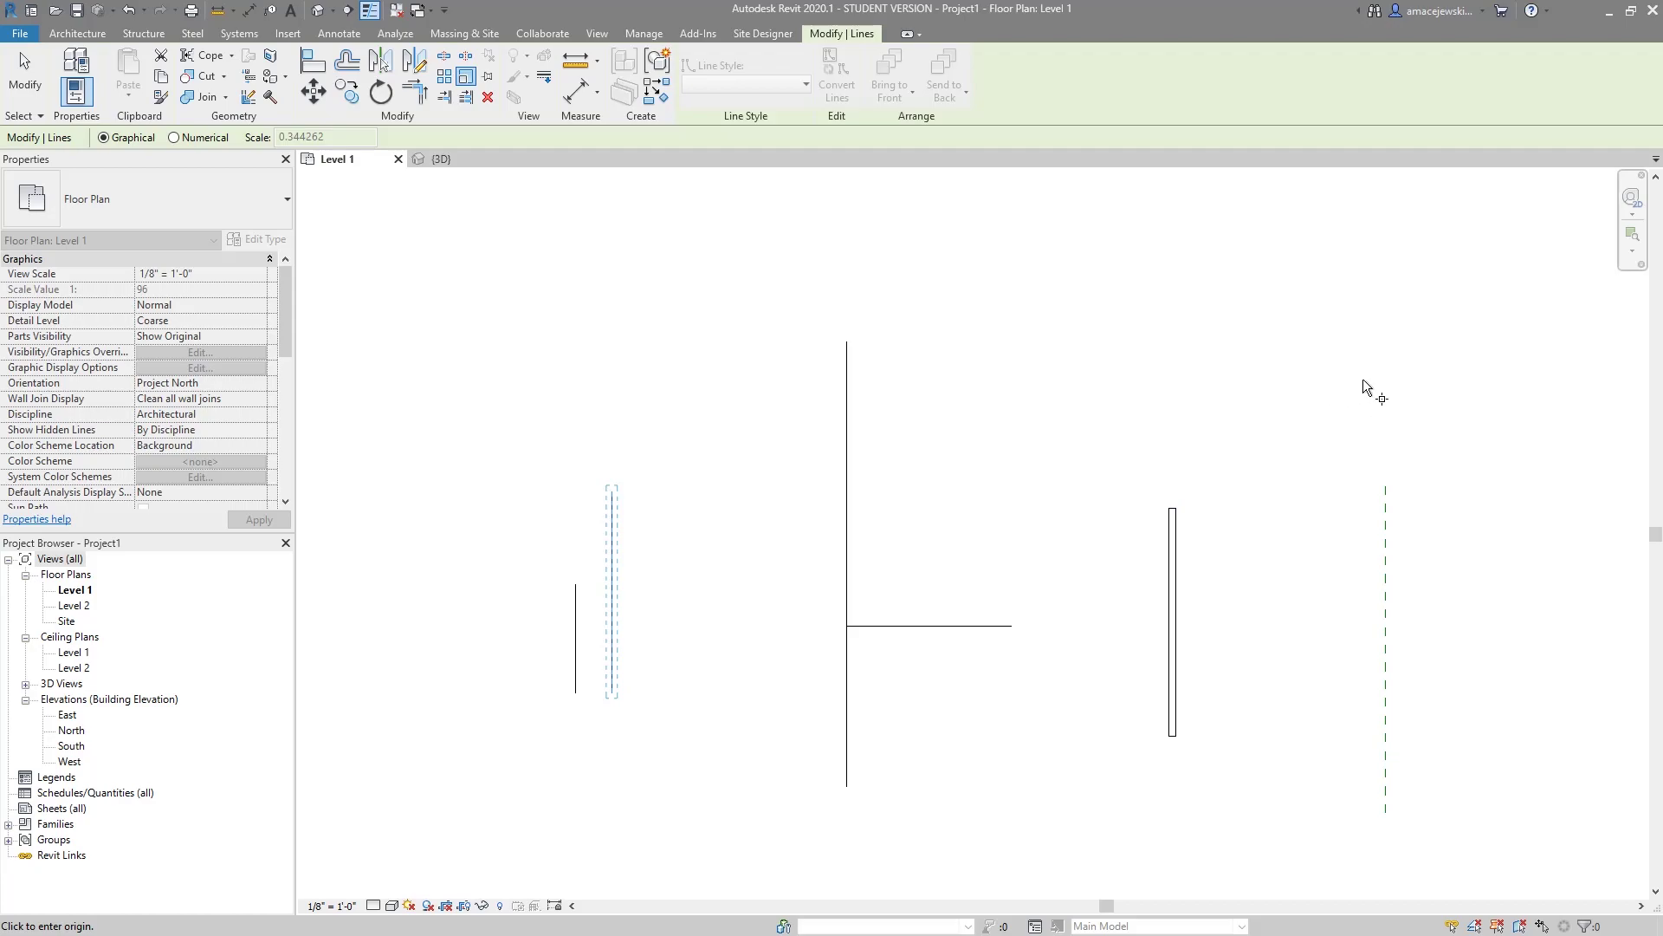
pyautogui.click(1296, 253)
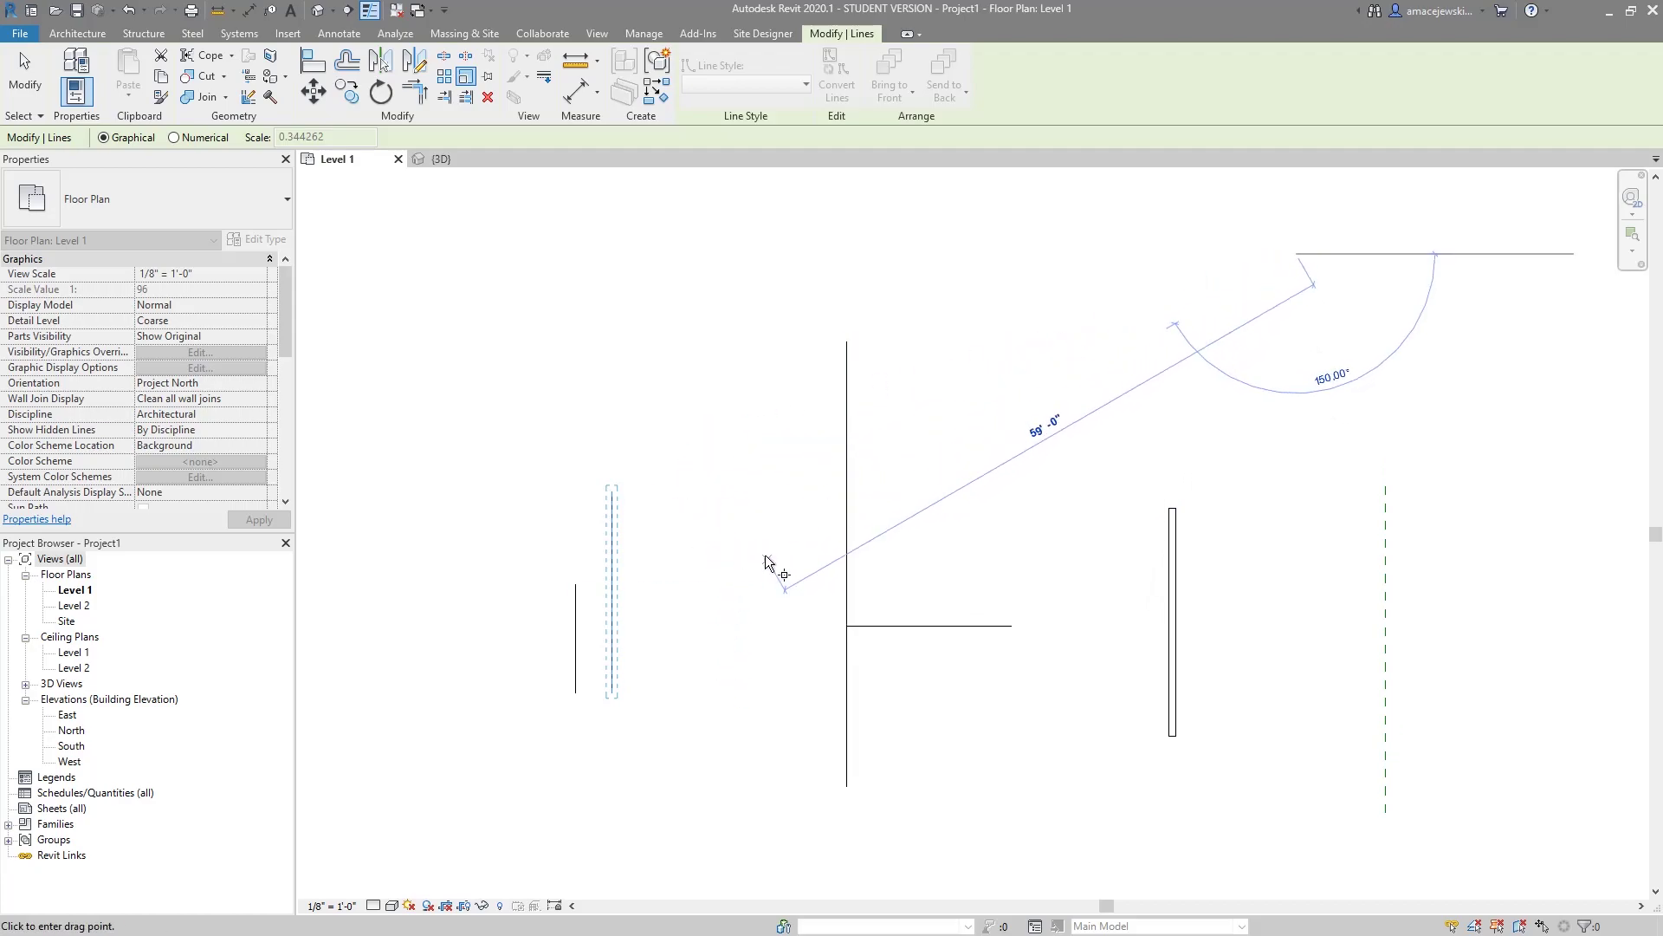
pyautogui.click(612, 491)
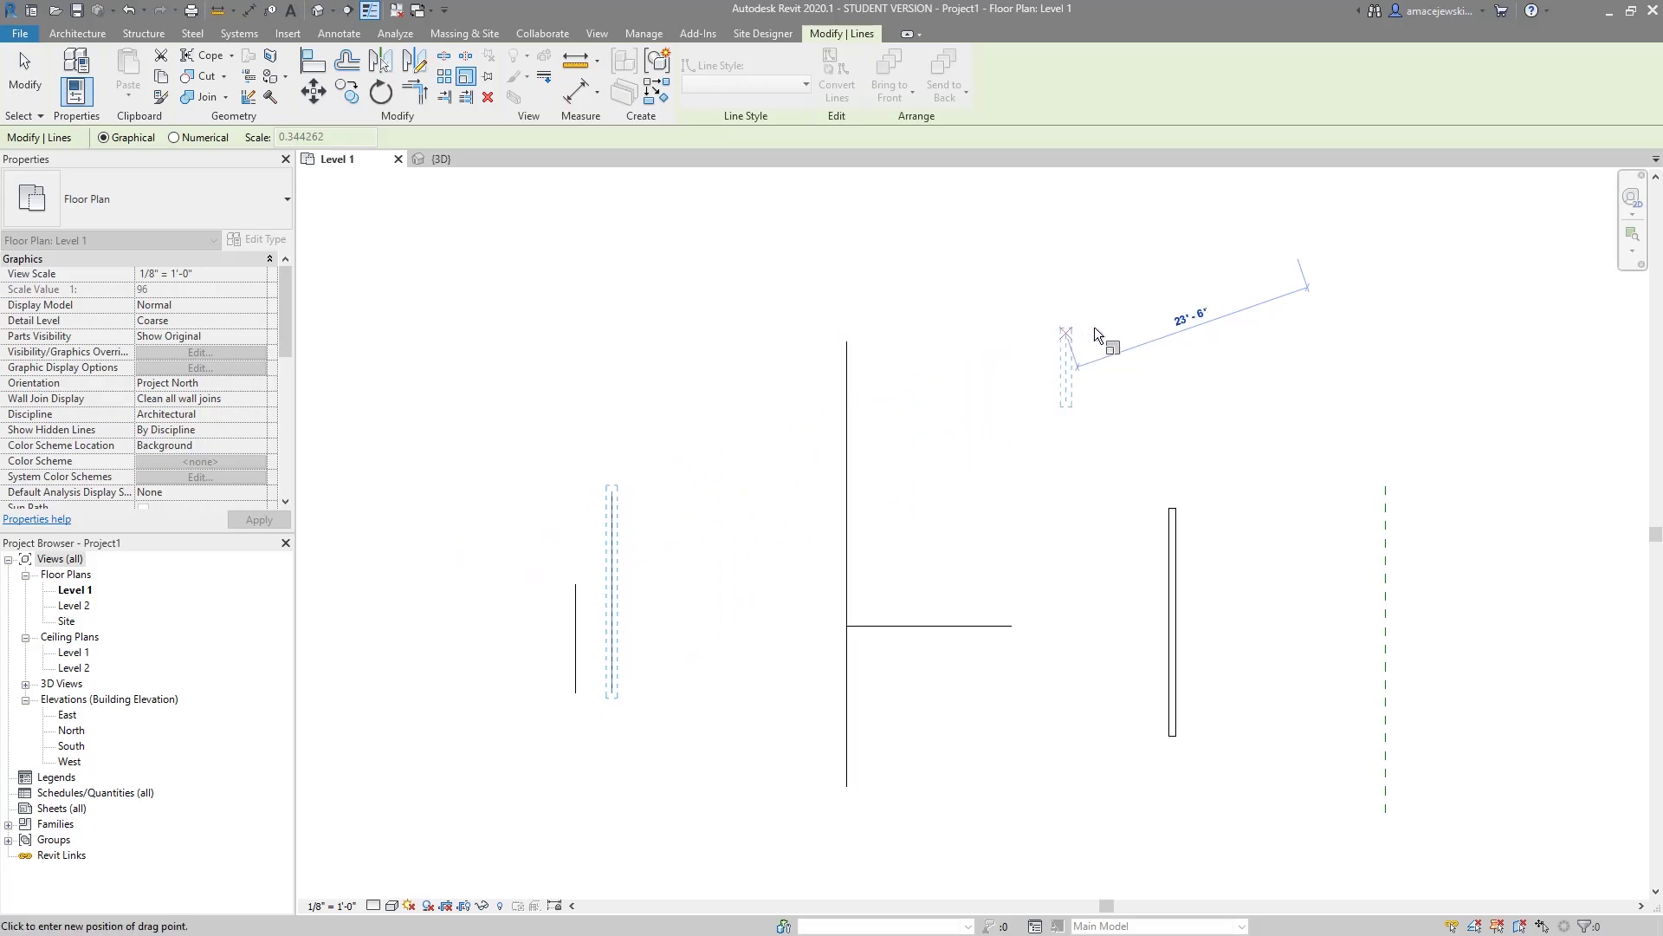
pyautogui.click(1156, 312)
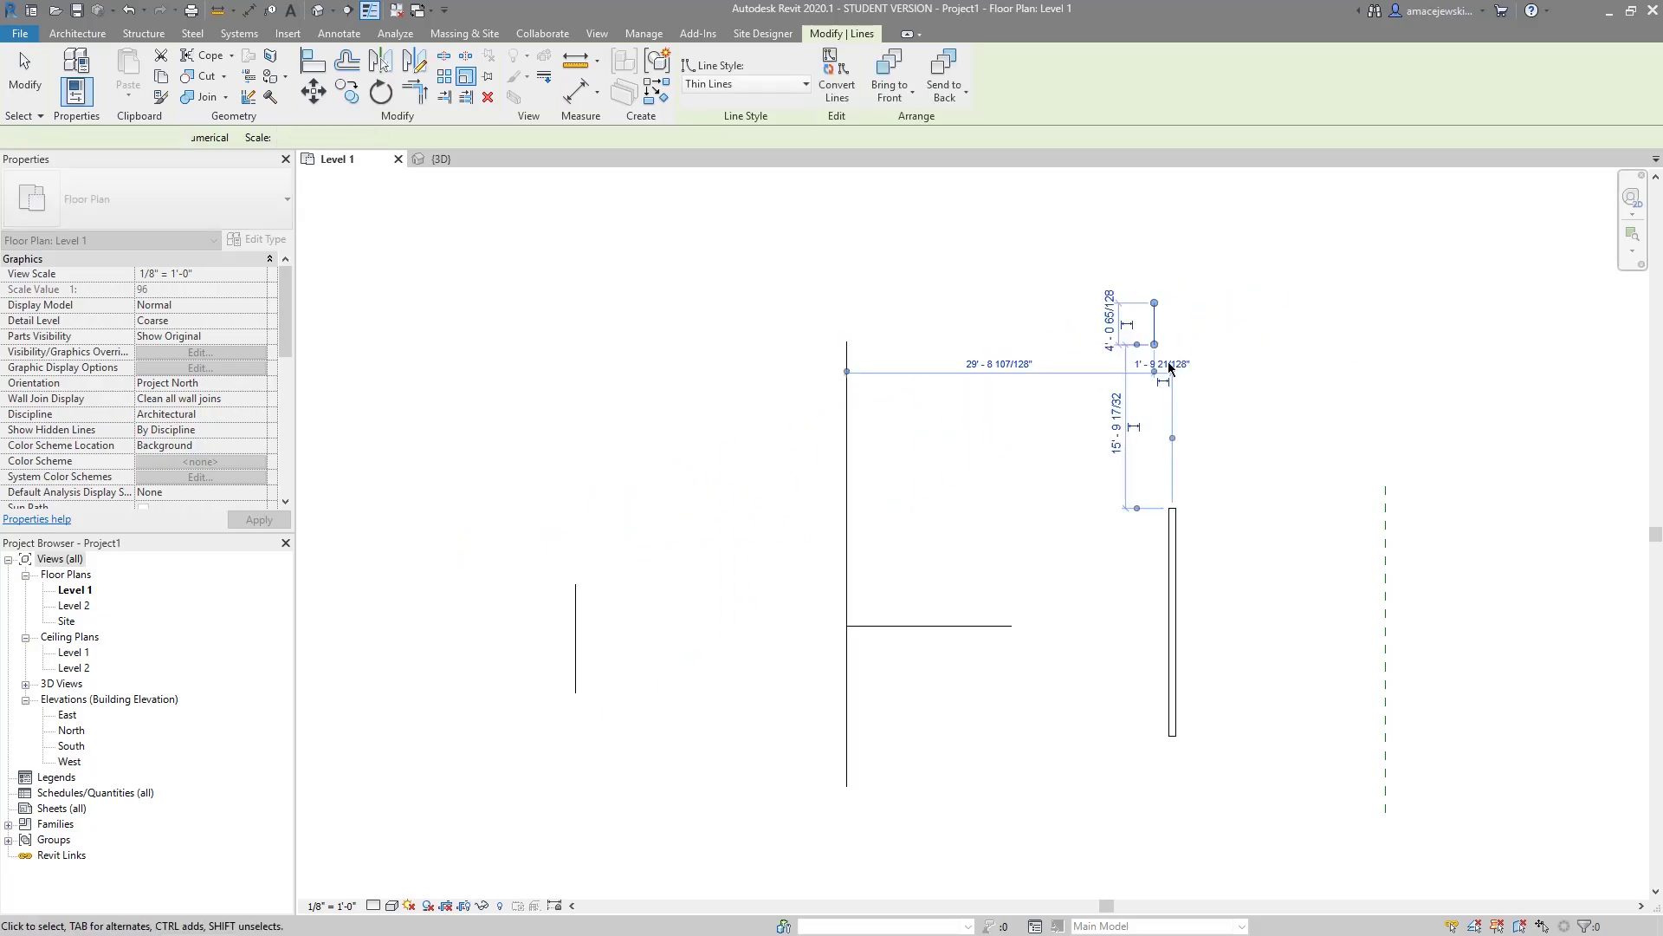
pyautogui.press('Escape')
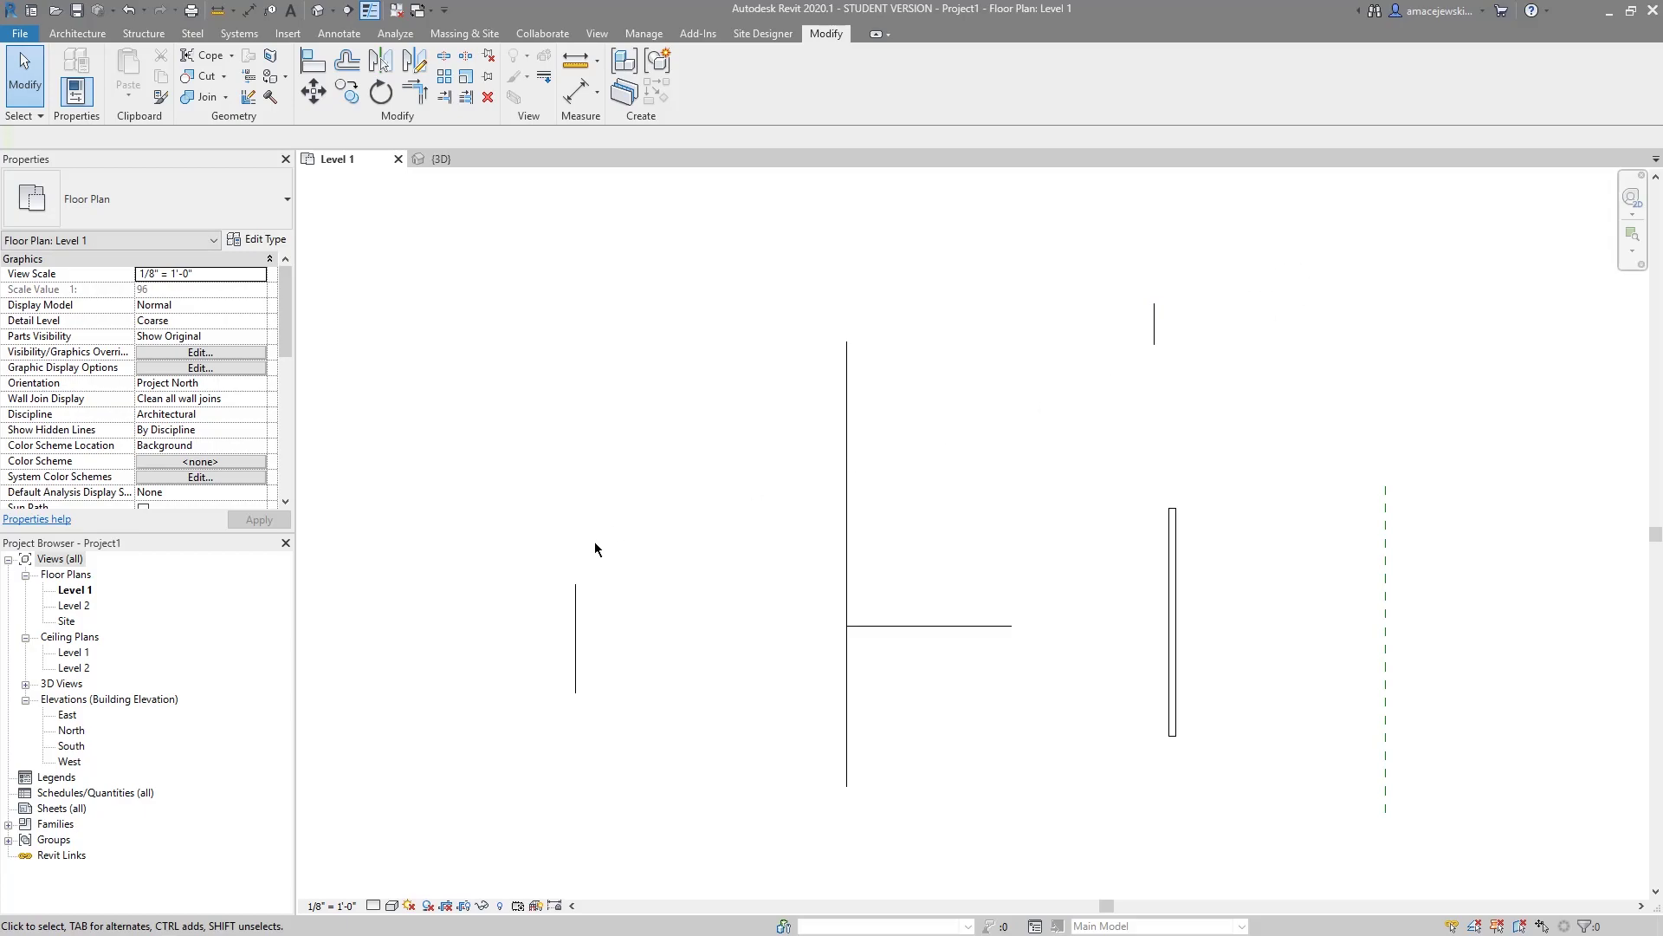
pyautogui.hotkey('ctrl', 'z')
# Try scaling the 19'-6" detail line numerically by a factor of 0.5 from an origin near its middle, and undo it.
pyautogui.moveTo(648, 537); pyautogui.dragTo(555, 554)
pyautogui.click(662, 561)
pyautogui.moveTo(655, 520); pyautogui.dragTo(579, 553)
pyautogui.click(465, 76)
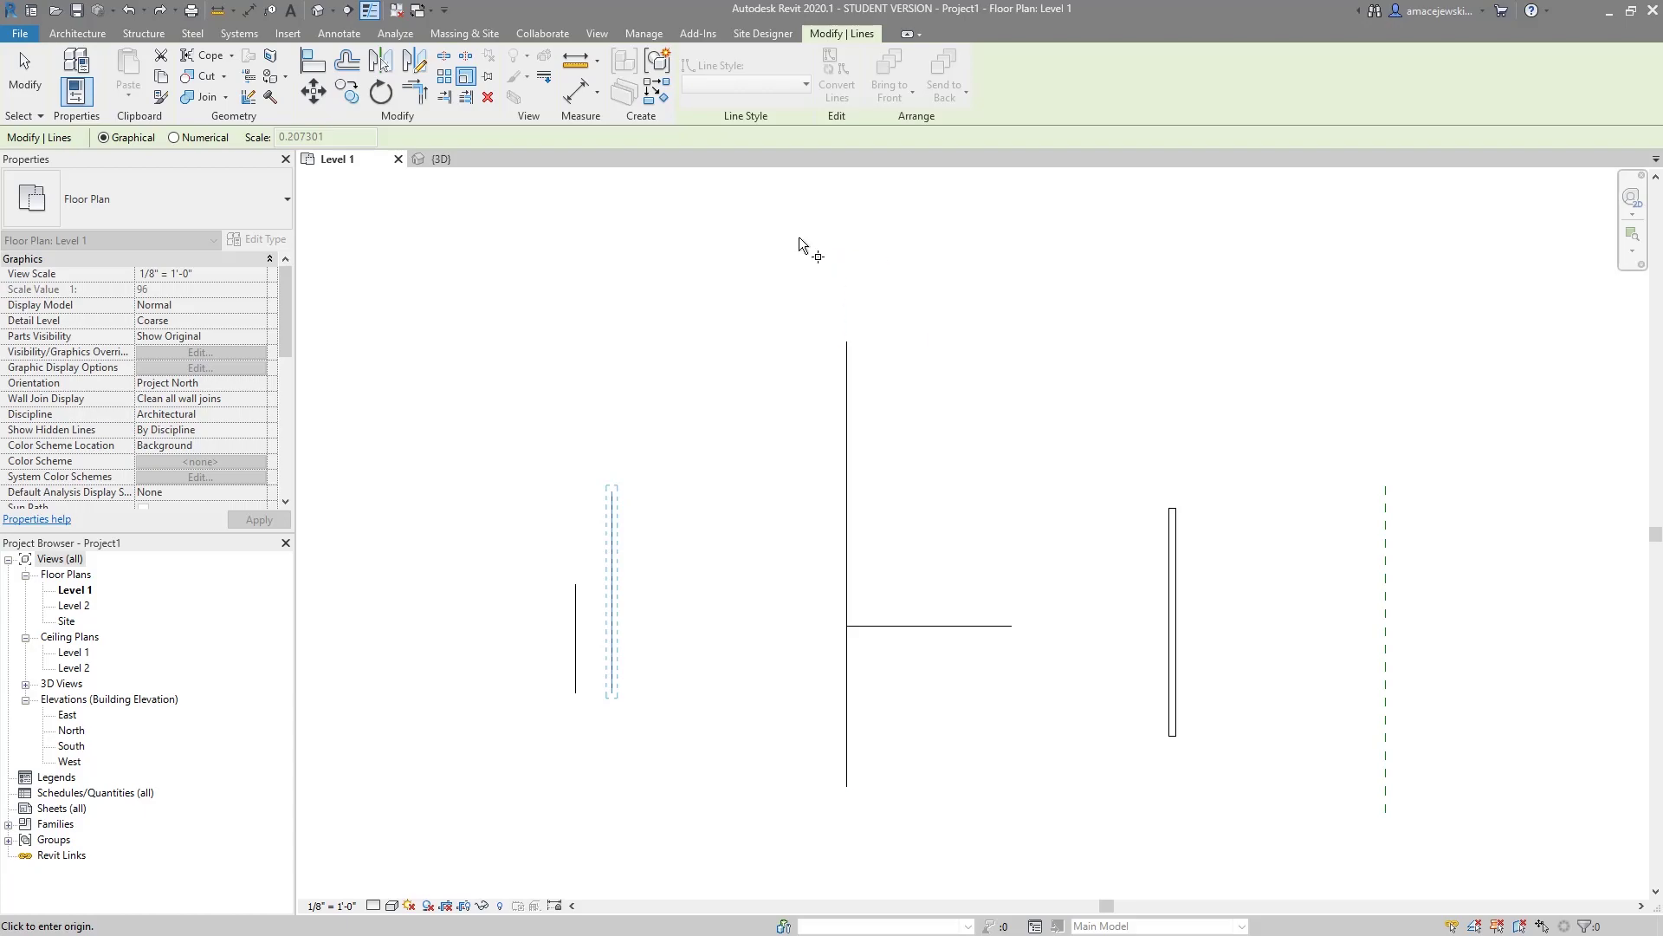
pyautogui.click(185, 138)
pyautogui.moveTo(334, 137); pyautogui.dragTo(274, 135)
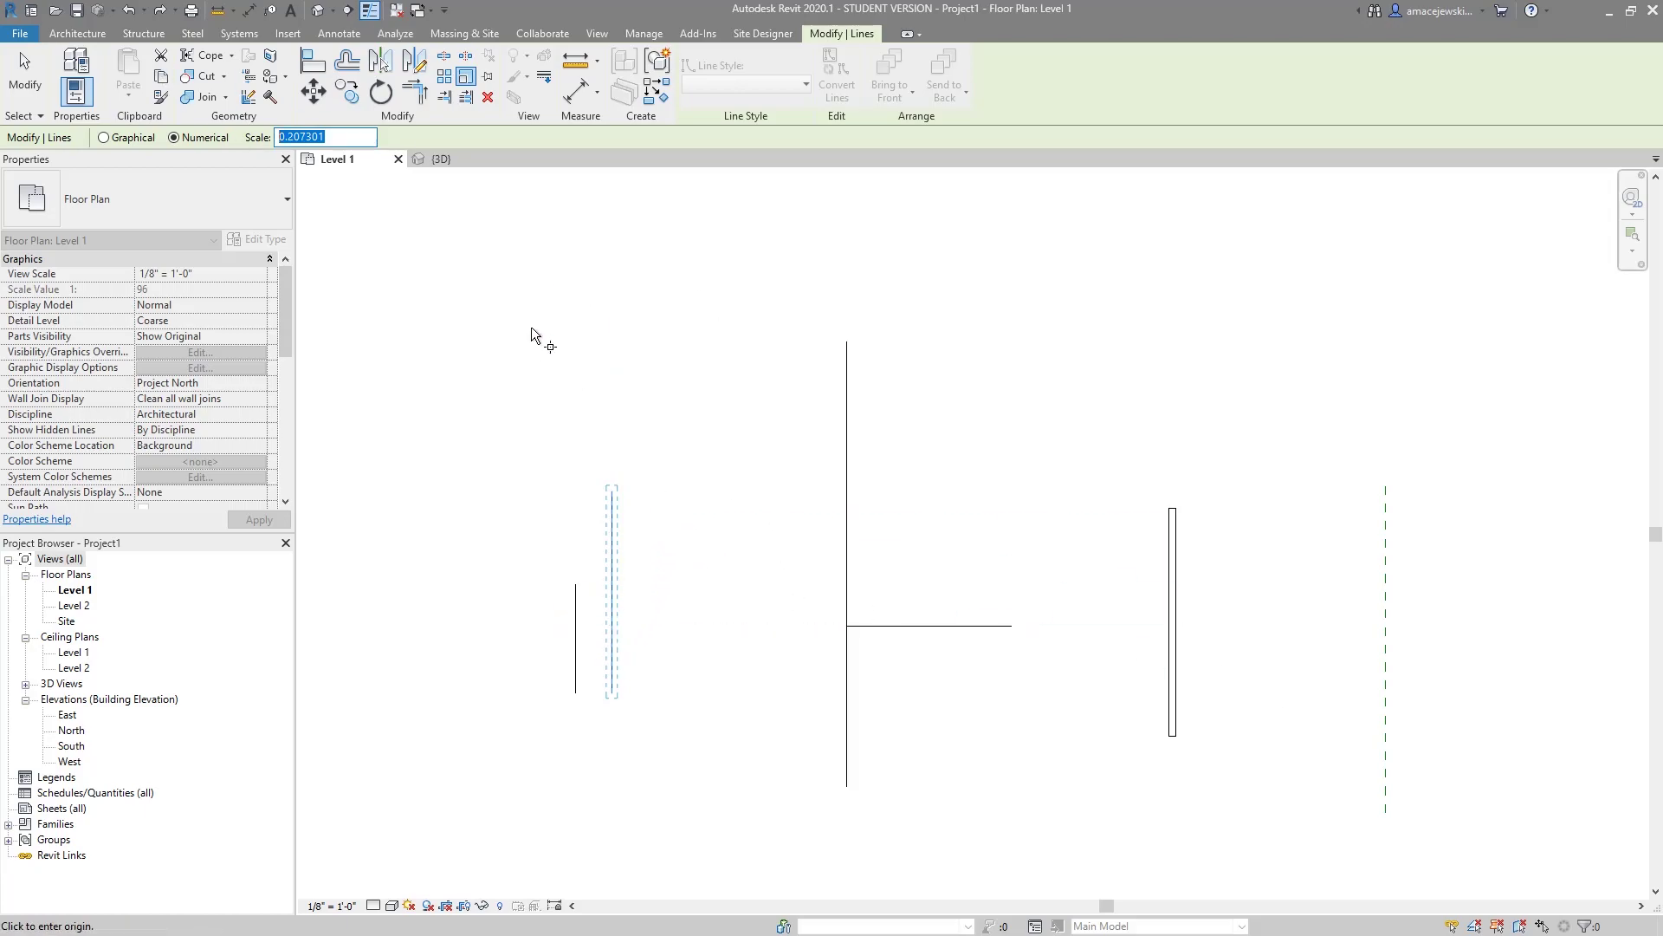
pyautogui.write('.5')
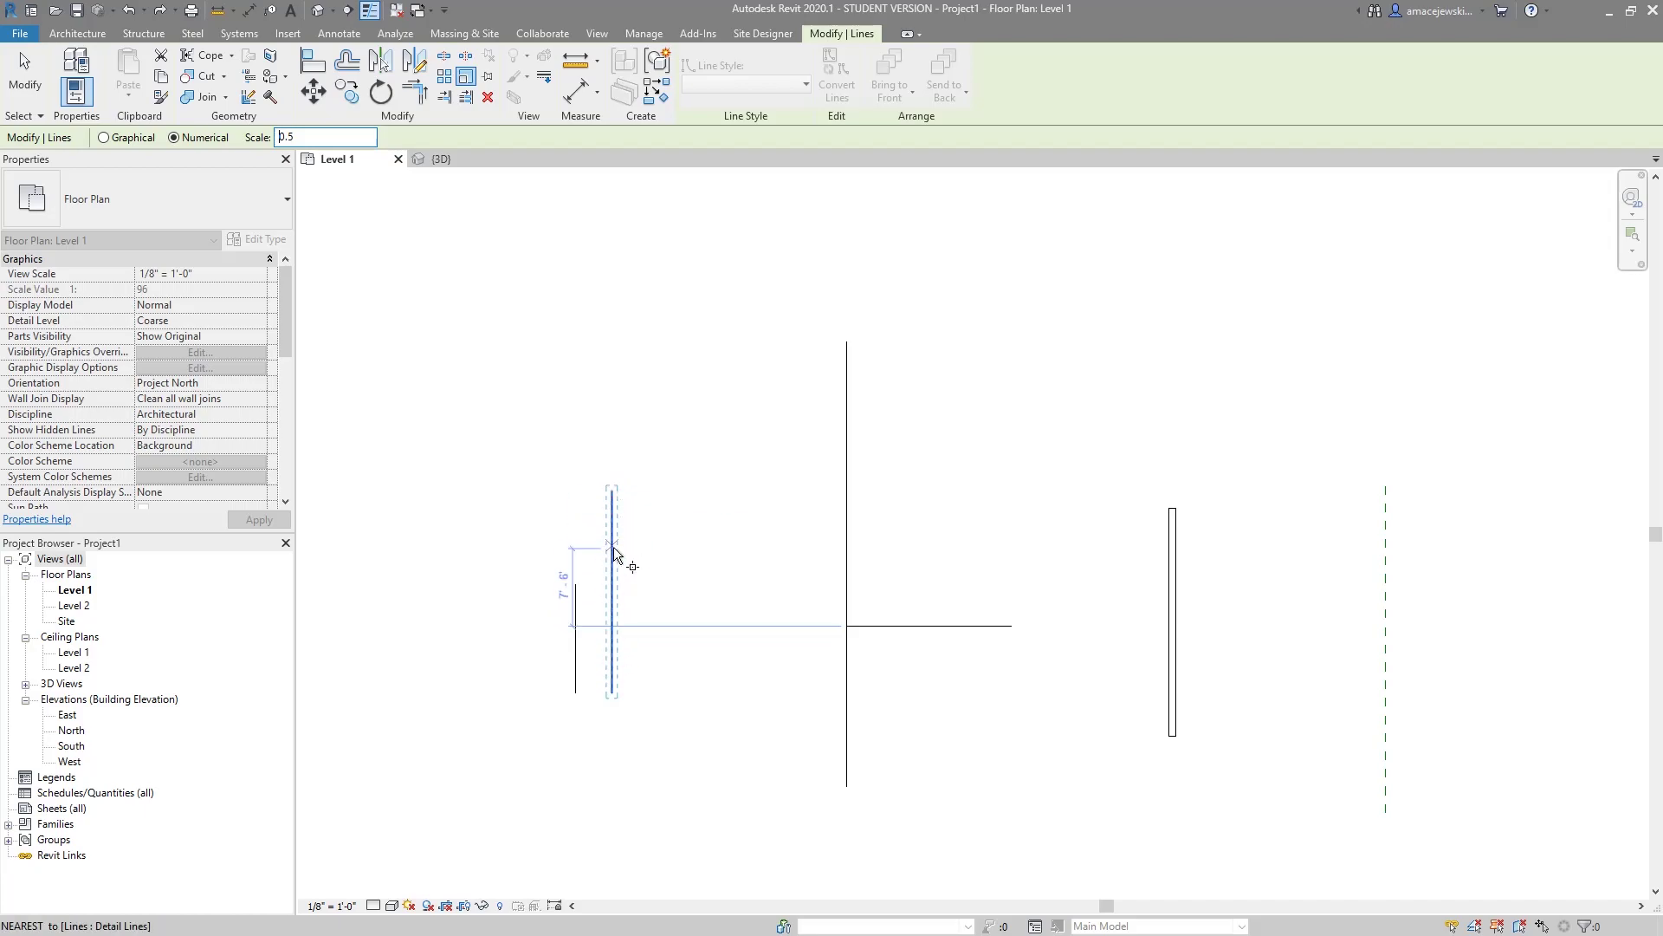
pyautogui.click(617, 600)
pyautogui.press('Escape')
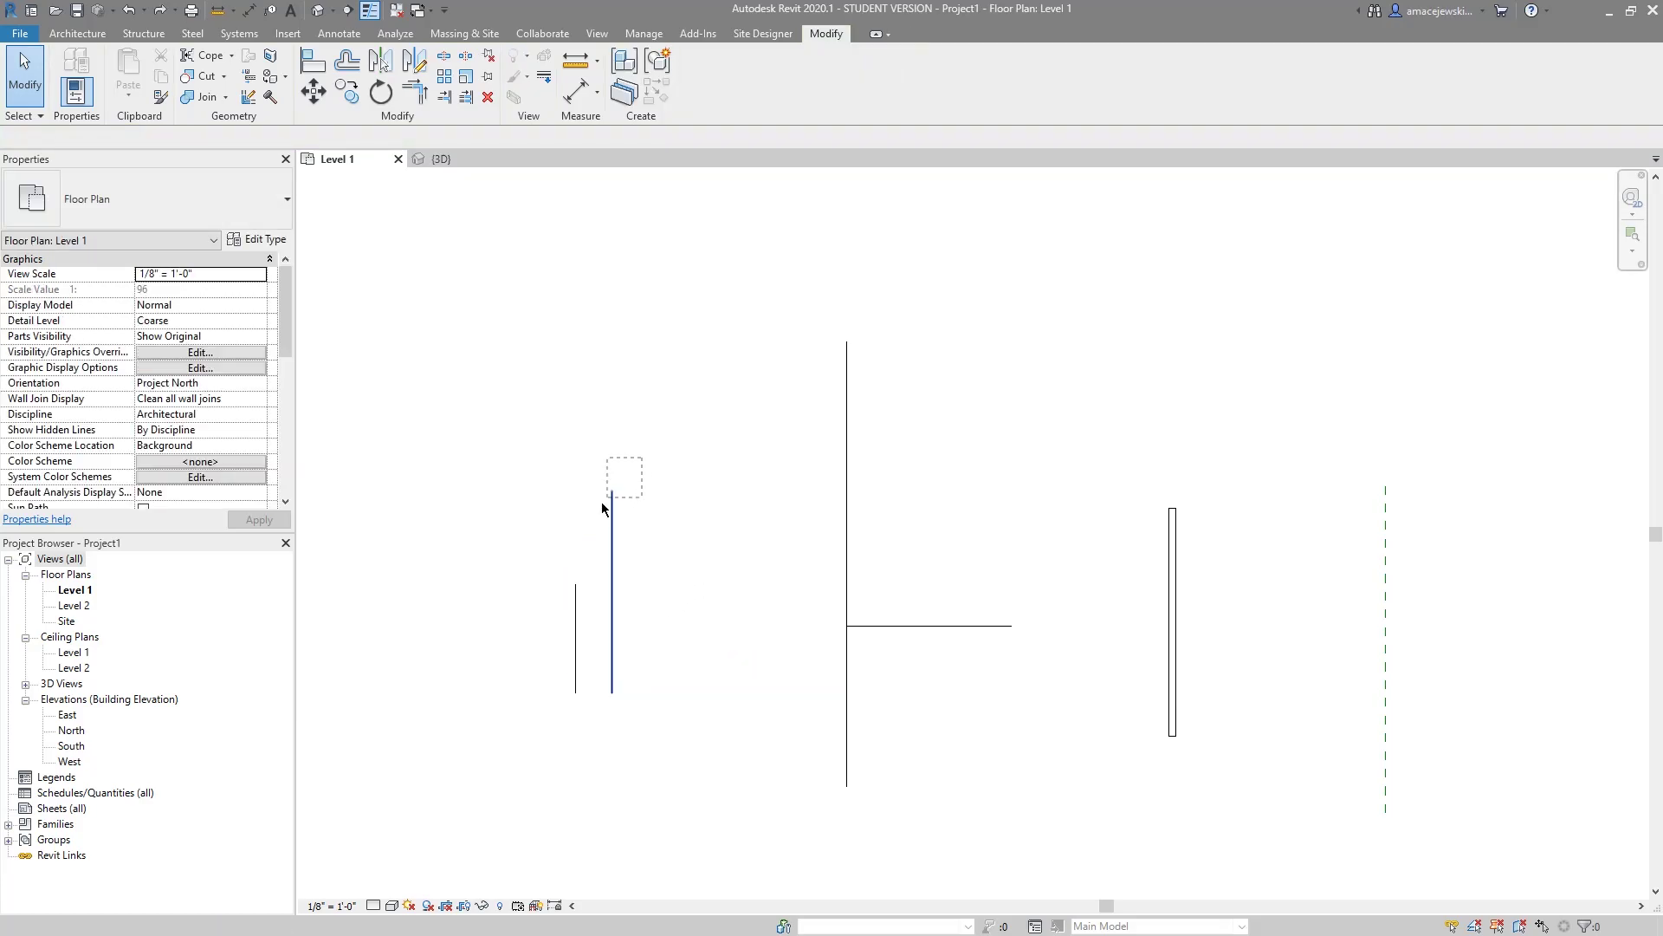
pyautogui.hotkey('ctrl', 'z')
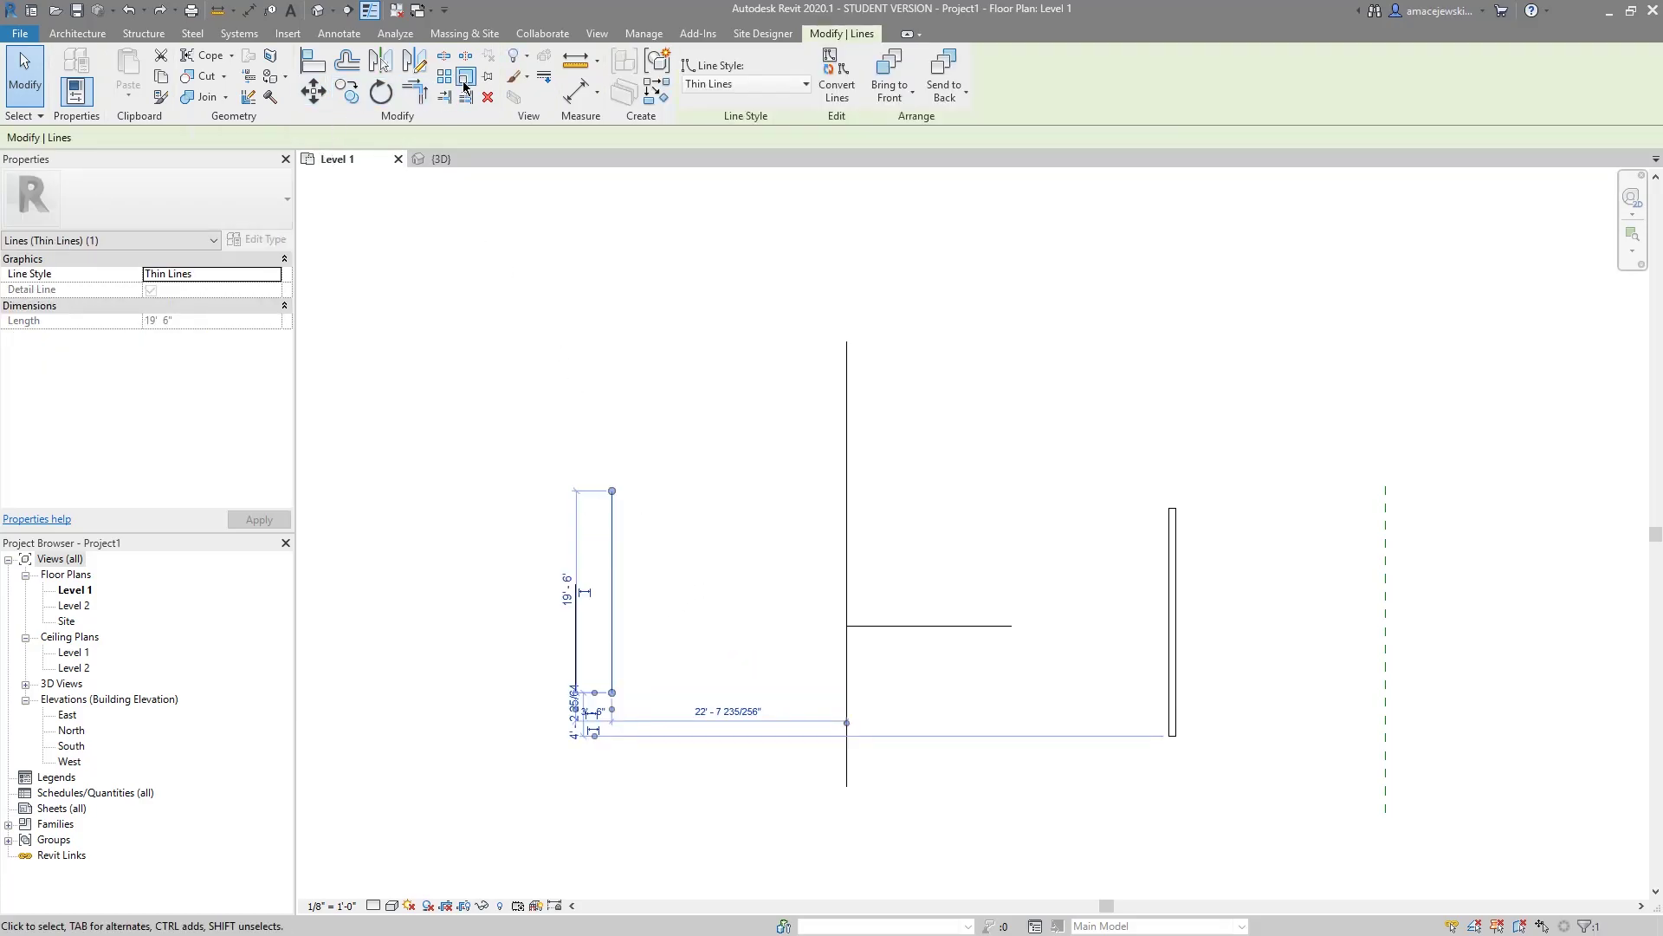
# Scale the 19'-6" detail line numerically by a factor of 0.5 from its upper endpoint.
pyautogui.click(465, 76)
pyautogui.click(223, 138)
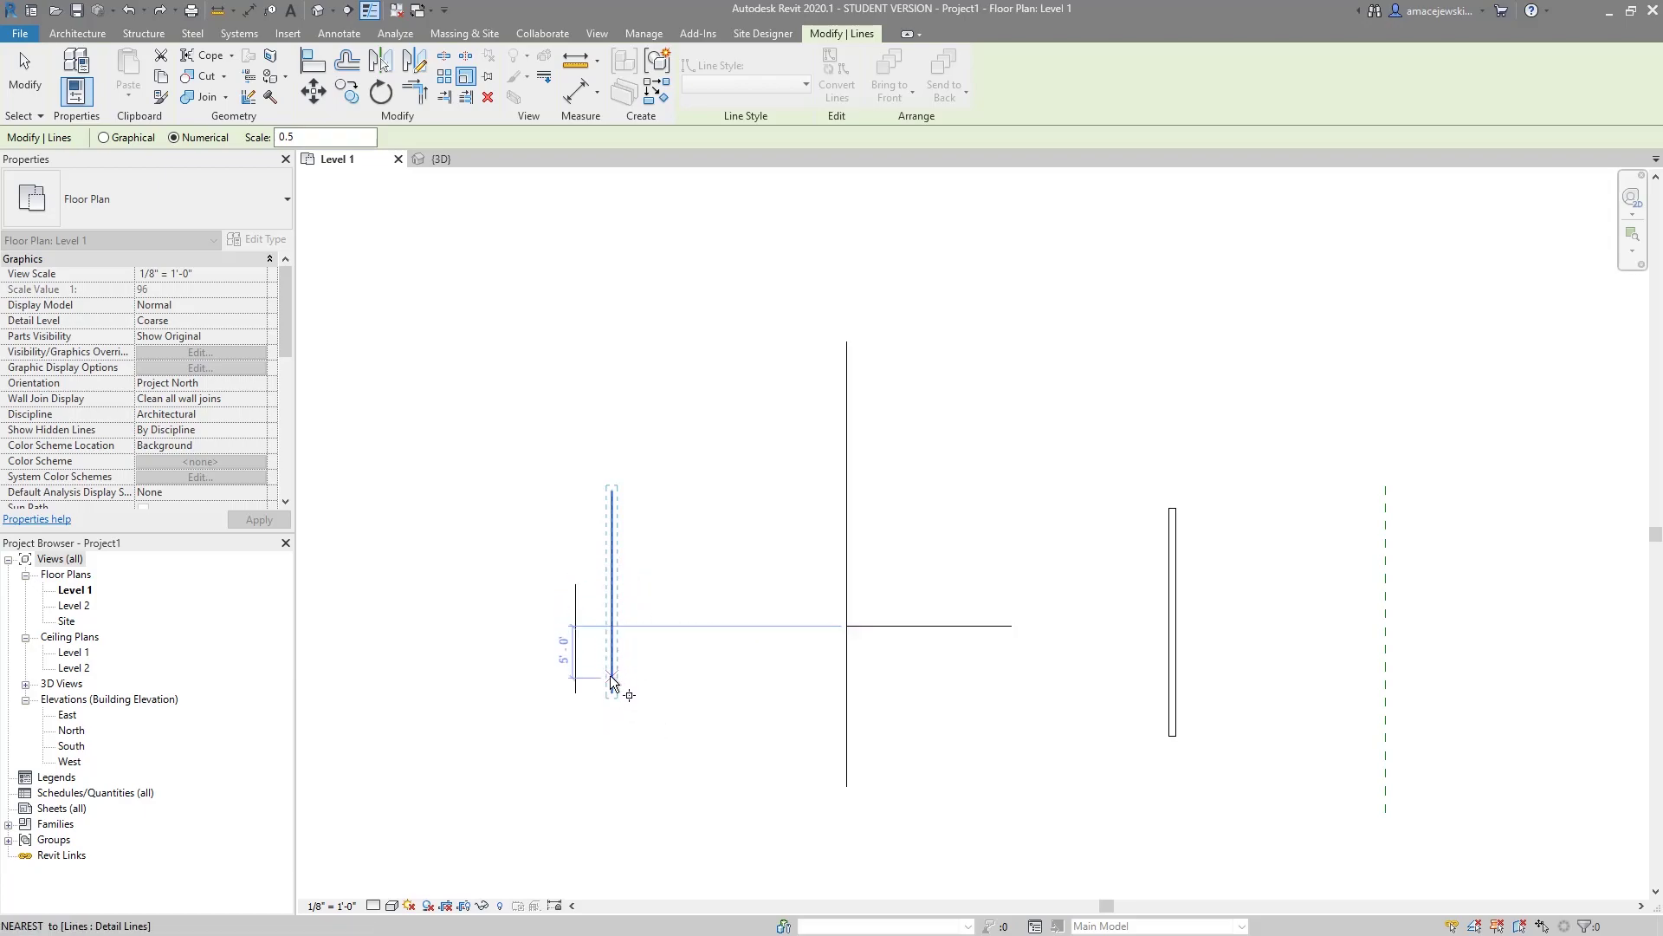
pyautogui.click(613, 492)
pyautogui.click(647, 478)
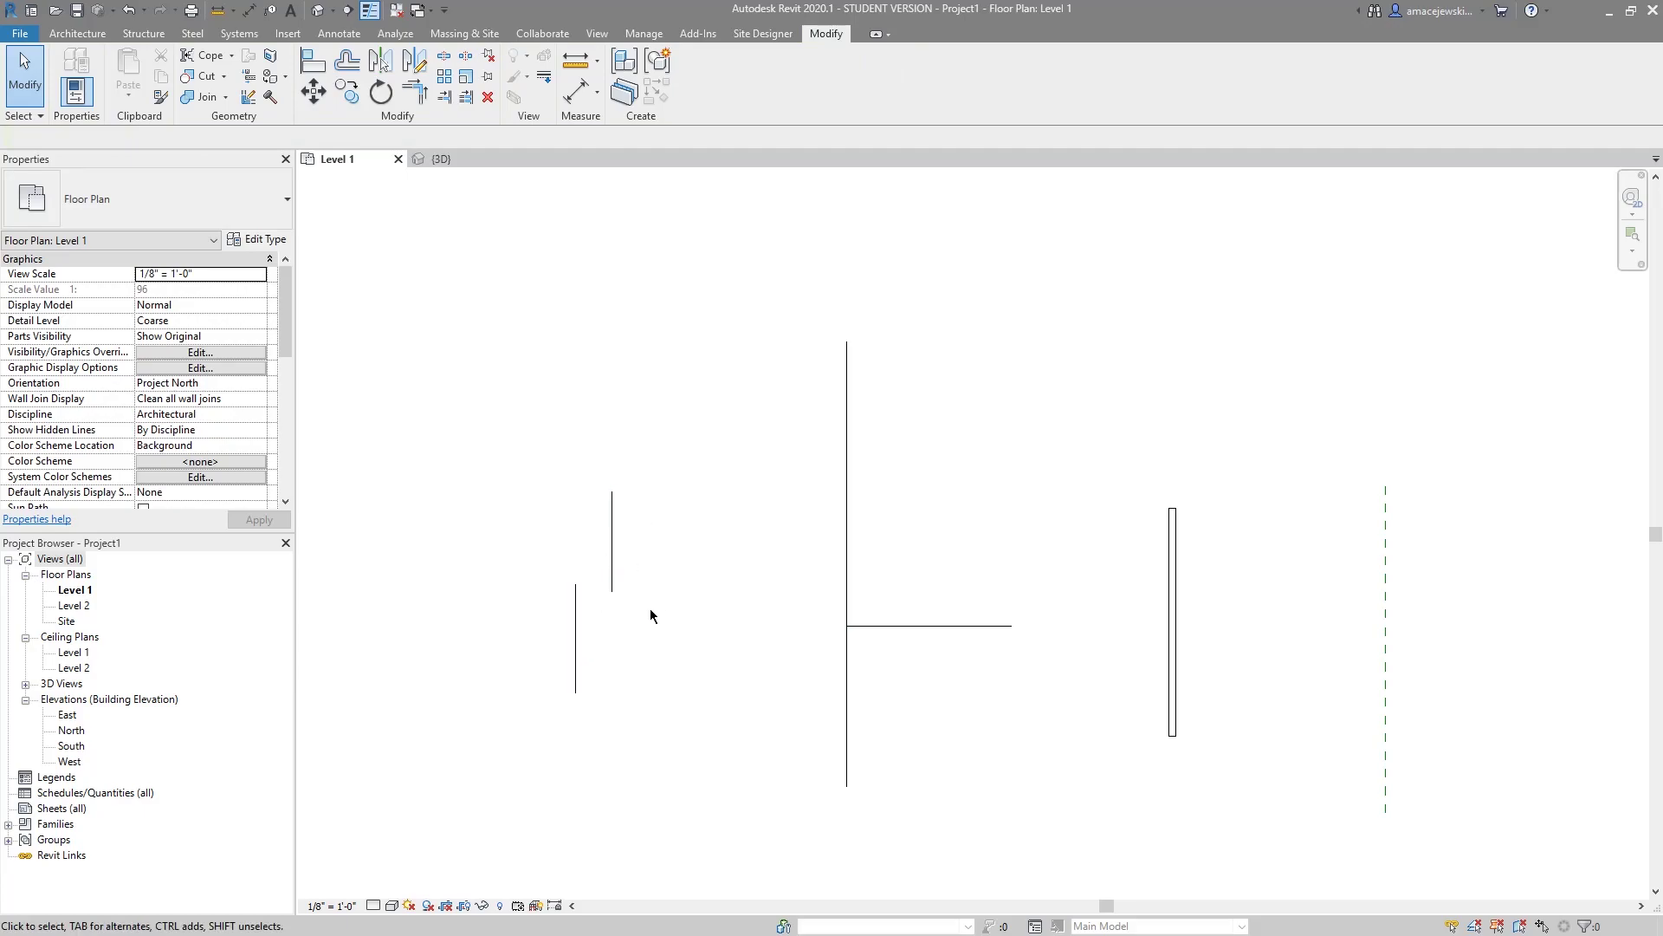
# Scale the two detail lines and two model lines down together numerically from an origin between the detail lines and the long model line.
pyautogui.moveTo(1010, 456); pyautogui.dragTo(565, 753)
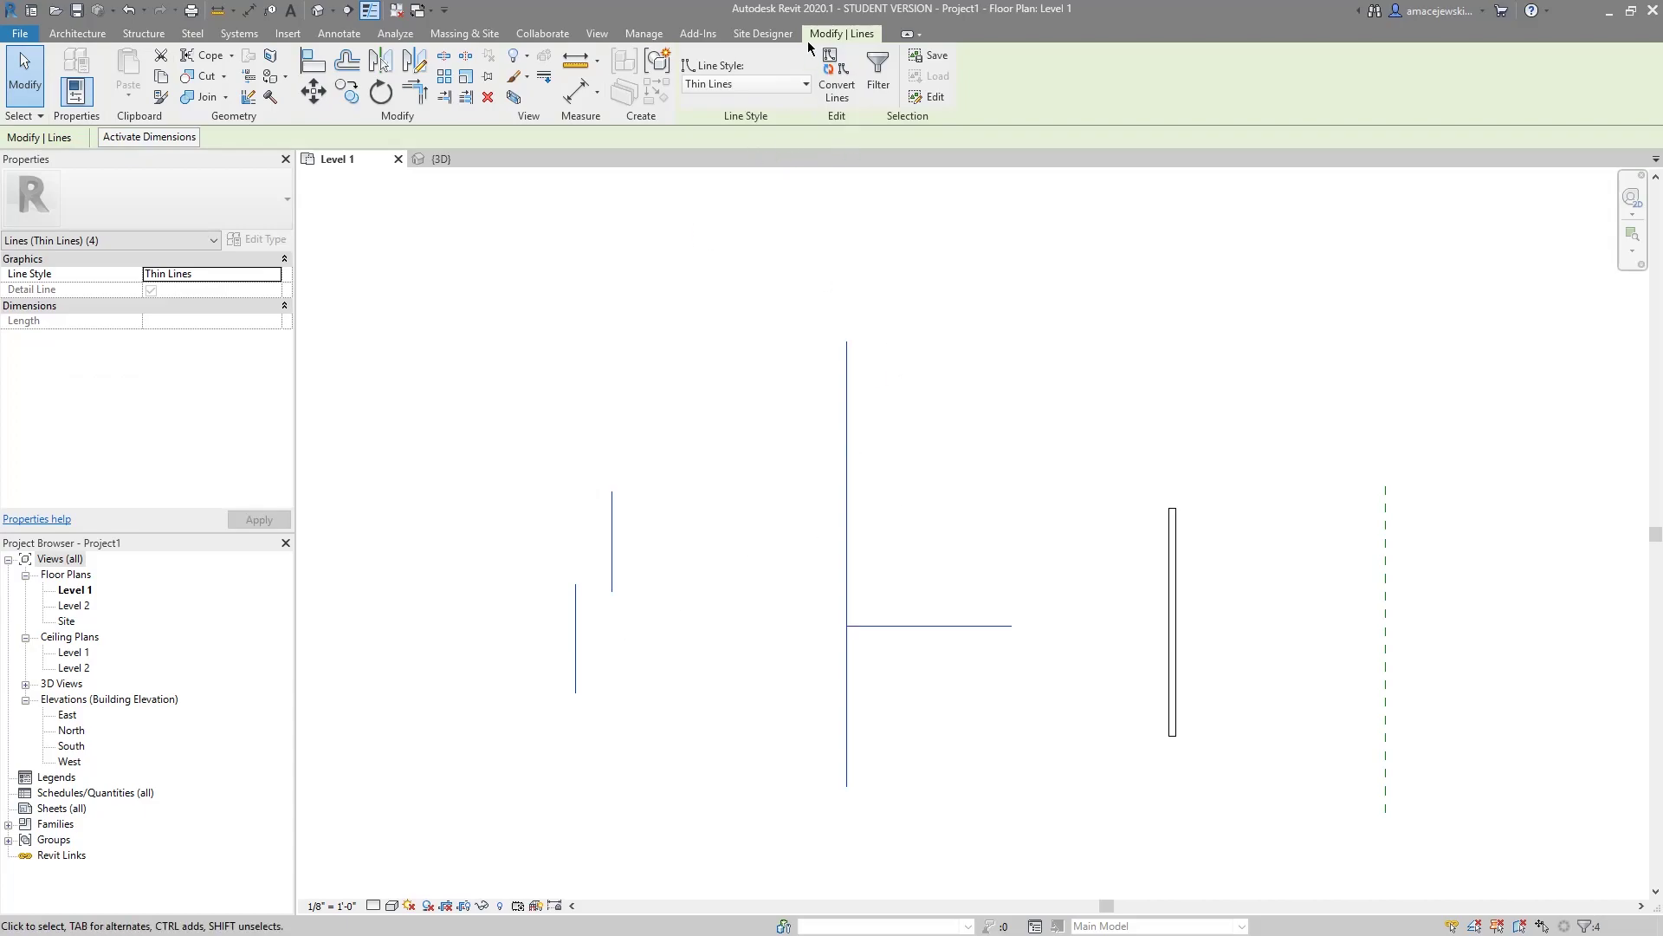
pyautogui.click(466, 76)
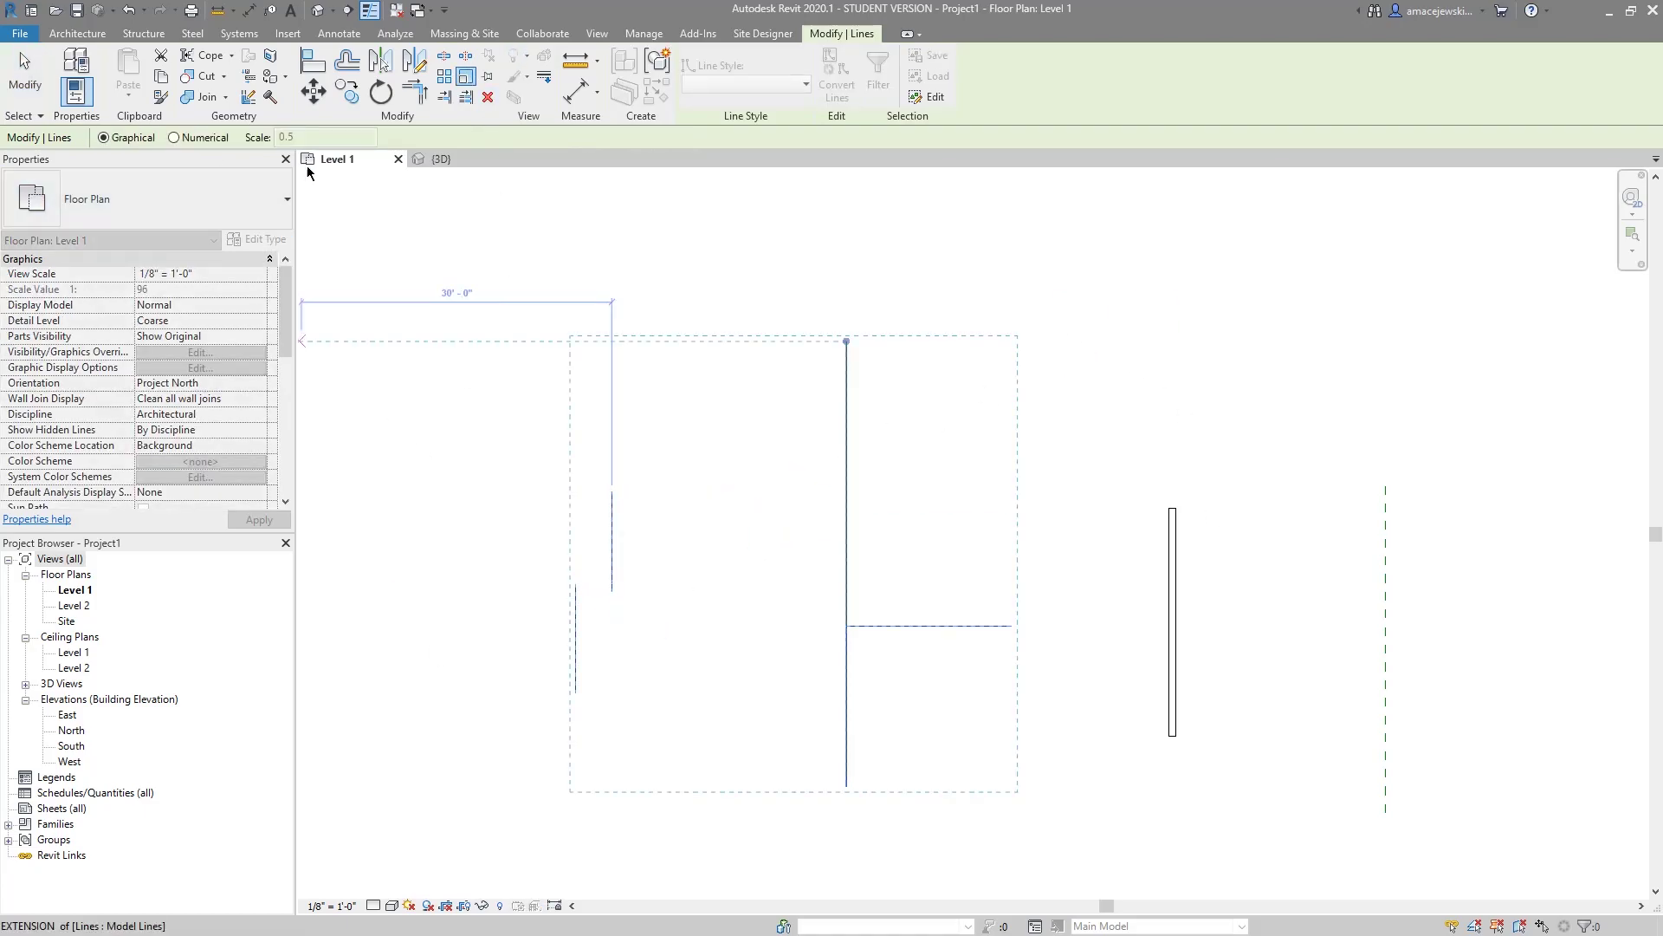
pyautogui.click(200, 138)
pyautogui.doubleClick(297, 136)
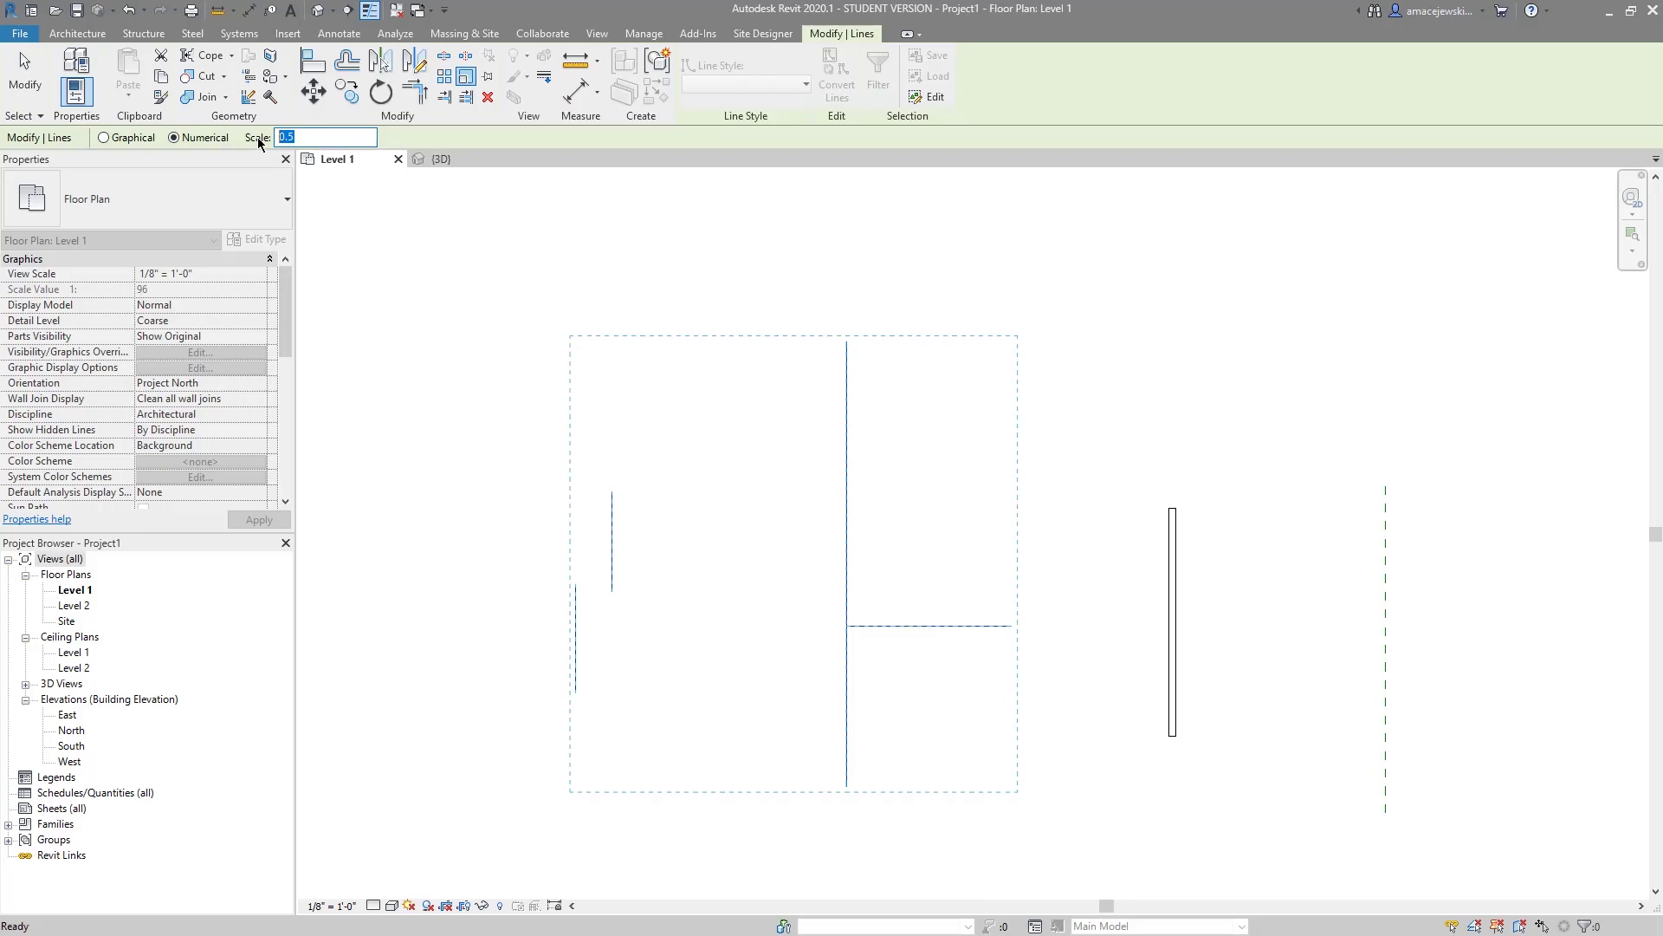
pyautogui.write('.')
pyautogui.press('Return')
pyautogui.click(733, 434)
pyautogui.click(1078, 501)
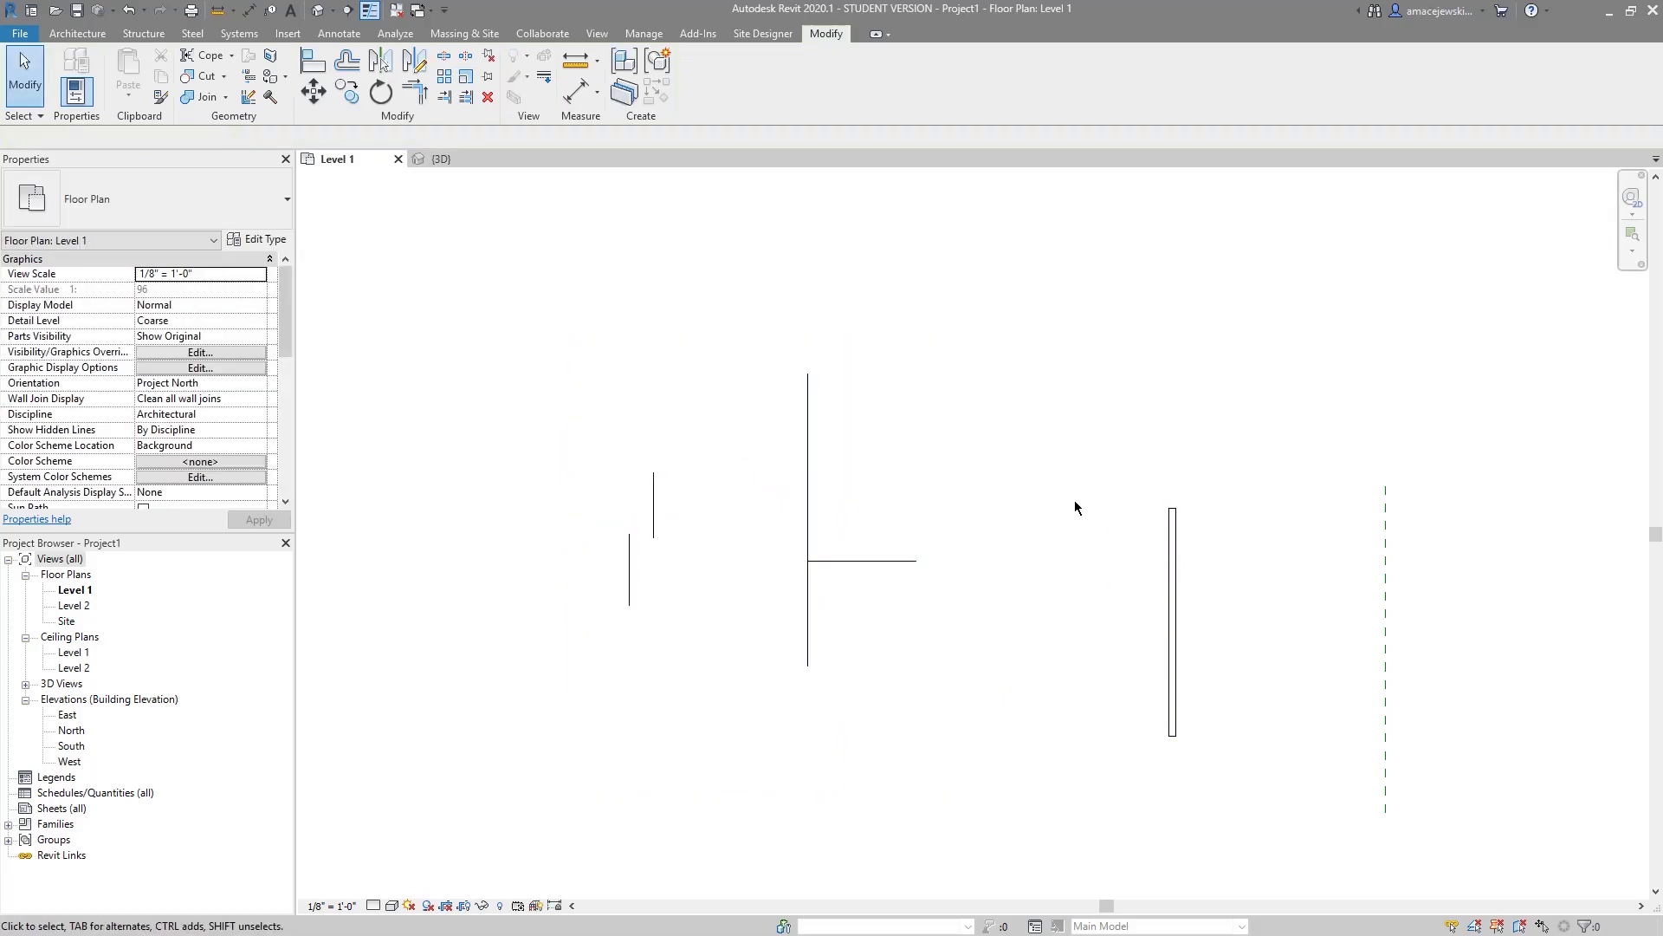
pyautogui.moveTo(1078, 500); pyautogui.dragTo(989, 480, button='middle')
pyautogui.moveTo(865, 470); pyautogui.dragTo(665, 441, button='middle')
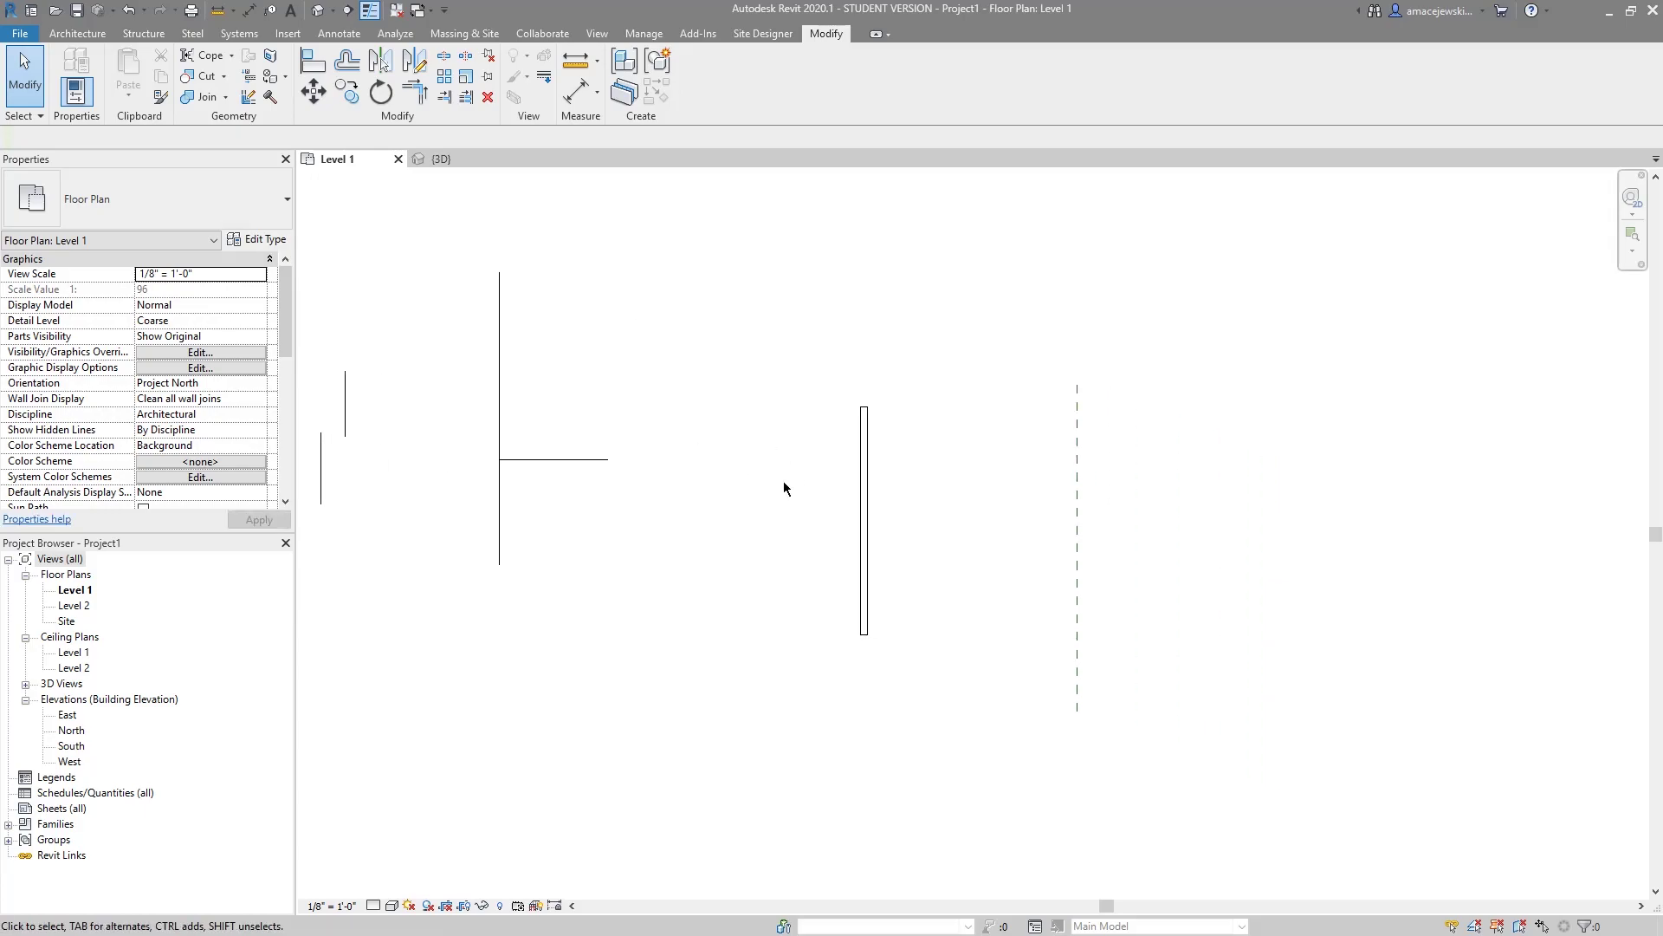
pyautogui.moveTo(582, 463); pyautogui.dragTo(509, 479, button='middle')
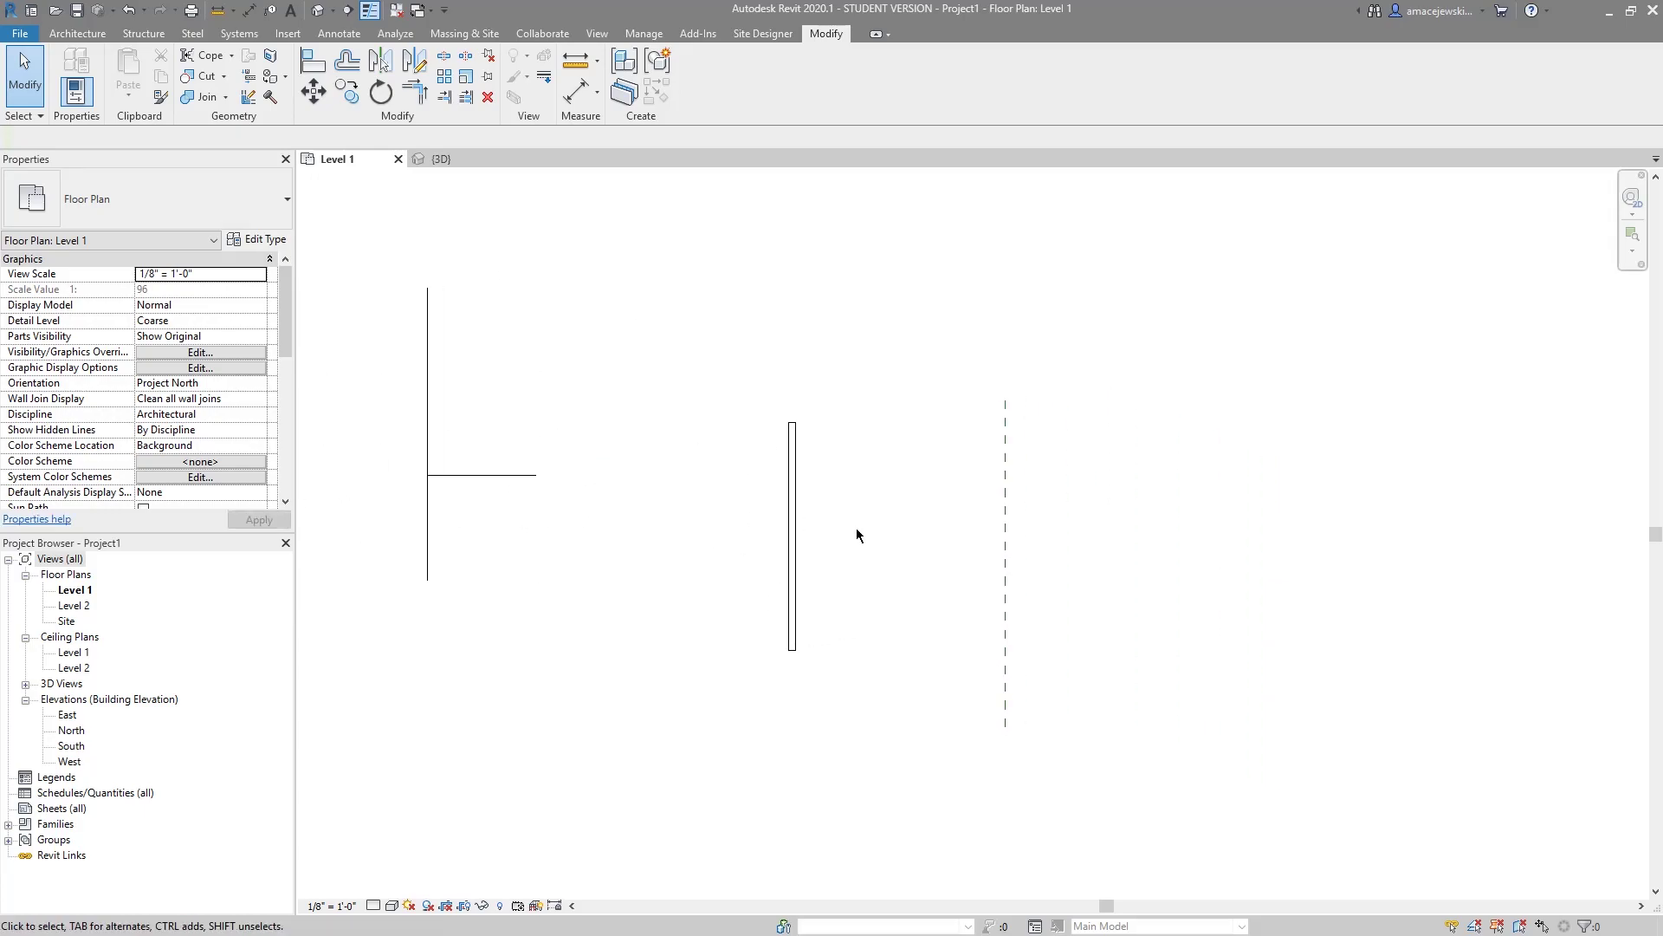
# Scale the vertical wall graphically from an origin at its midpoint, lengthening it to about 48'.
pyautogui.click(792, 533)
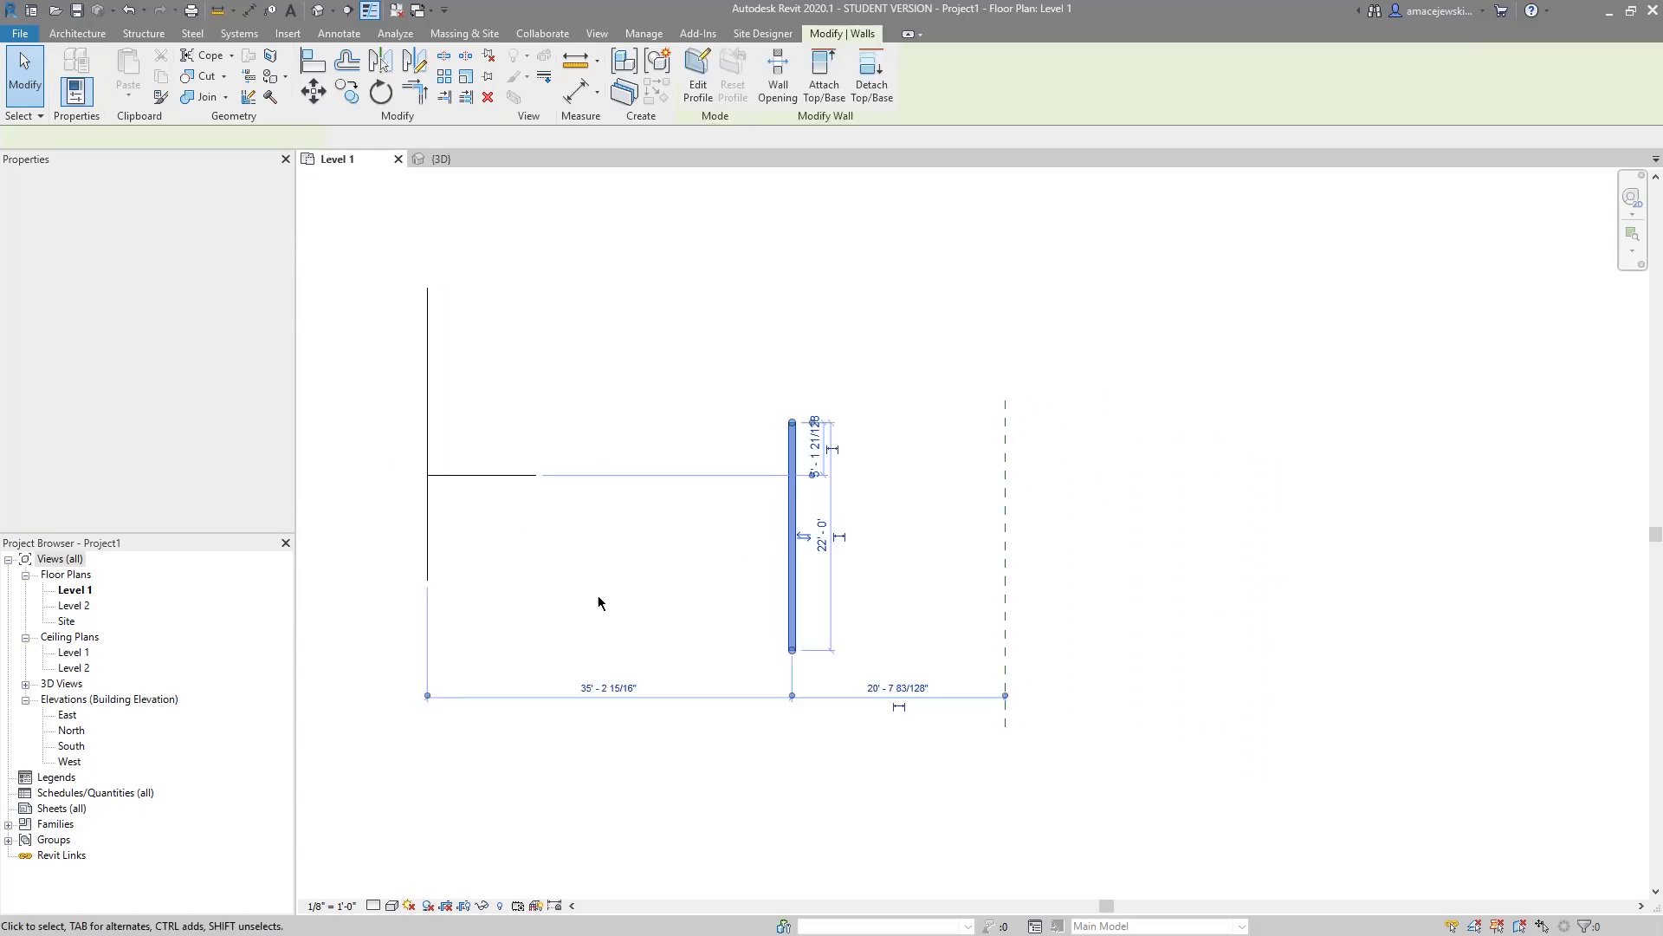
pyautogui.click(468, 78)
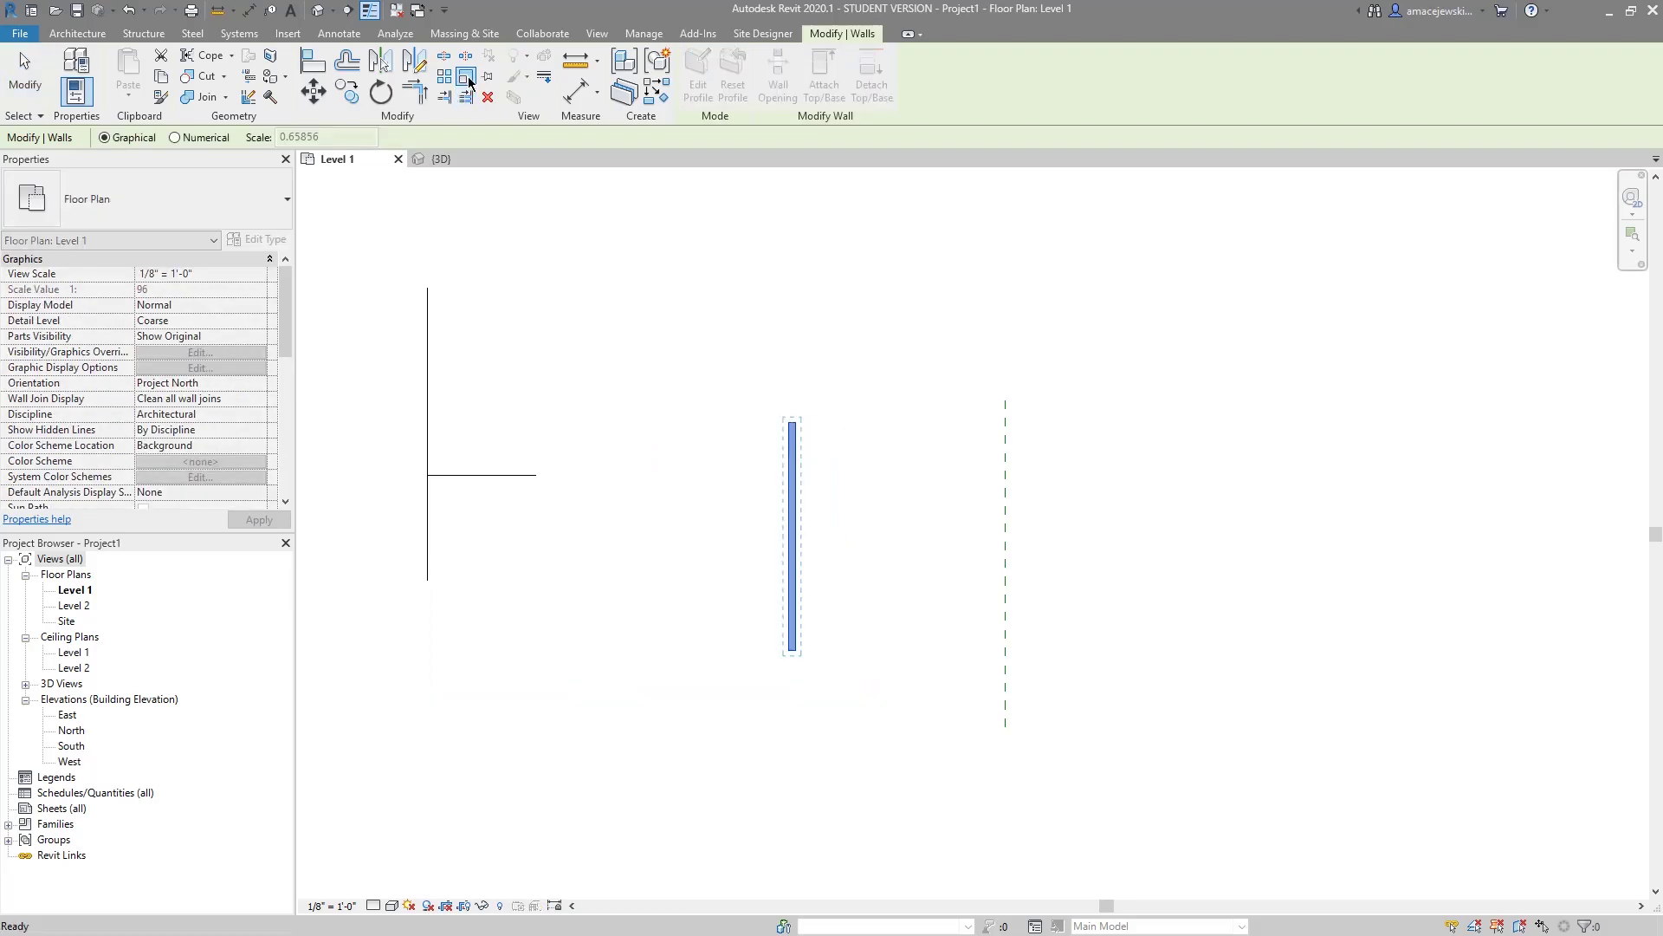
pyautogui.click(190, 138)
pyautogui.click(130, 138)
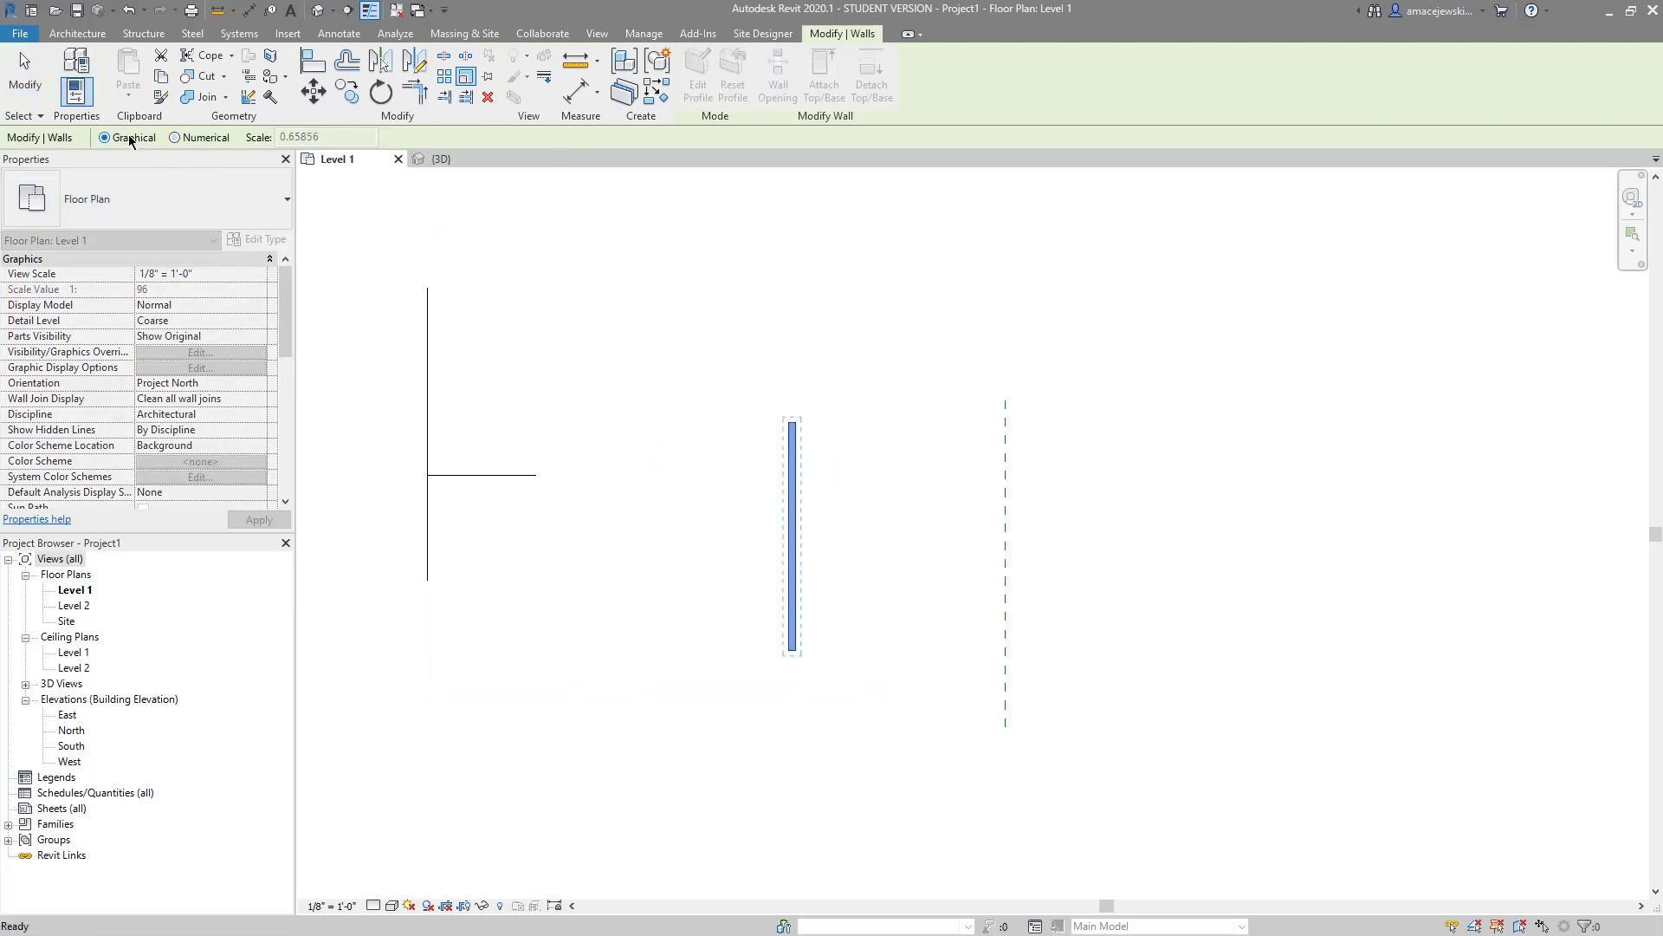
pyautogui.click(791, 545)
pyautogui.click(932, 536)
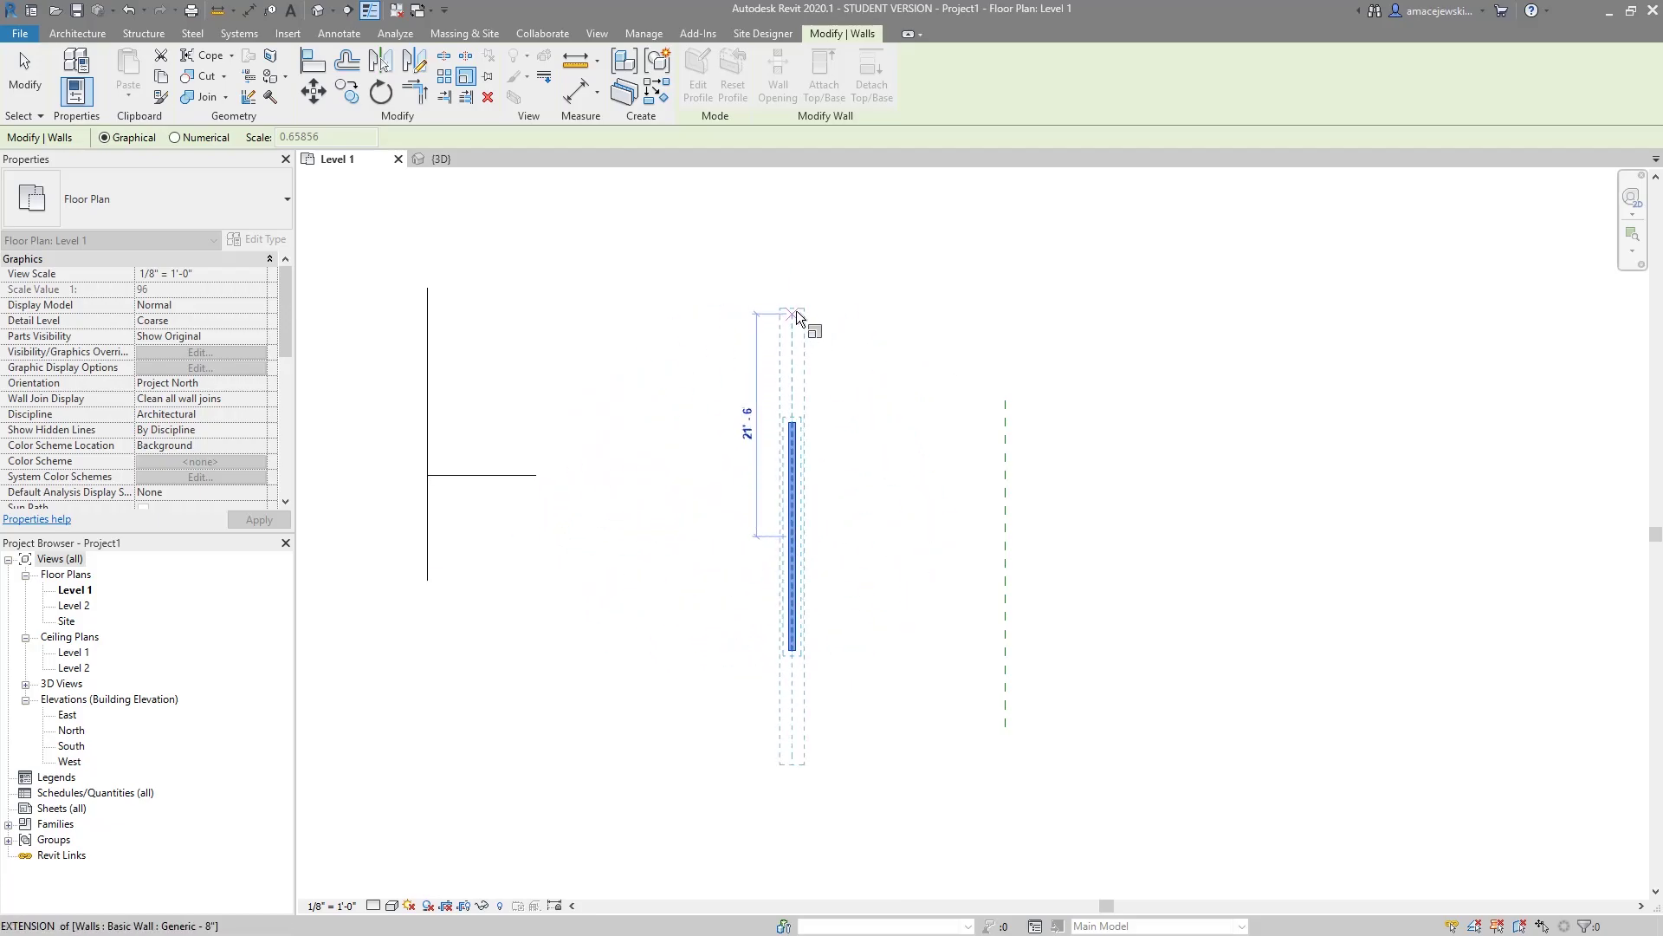
pyautogui.click(798, 284)
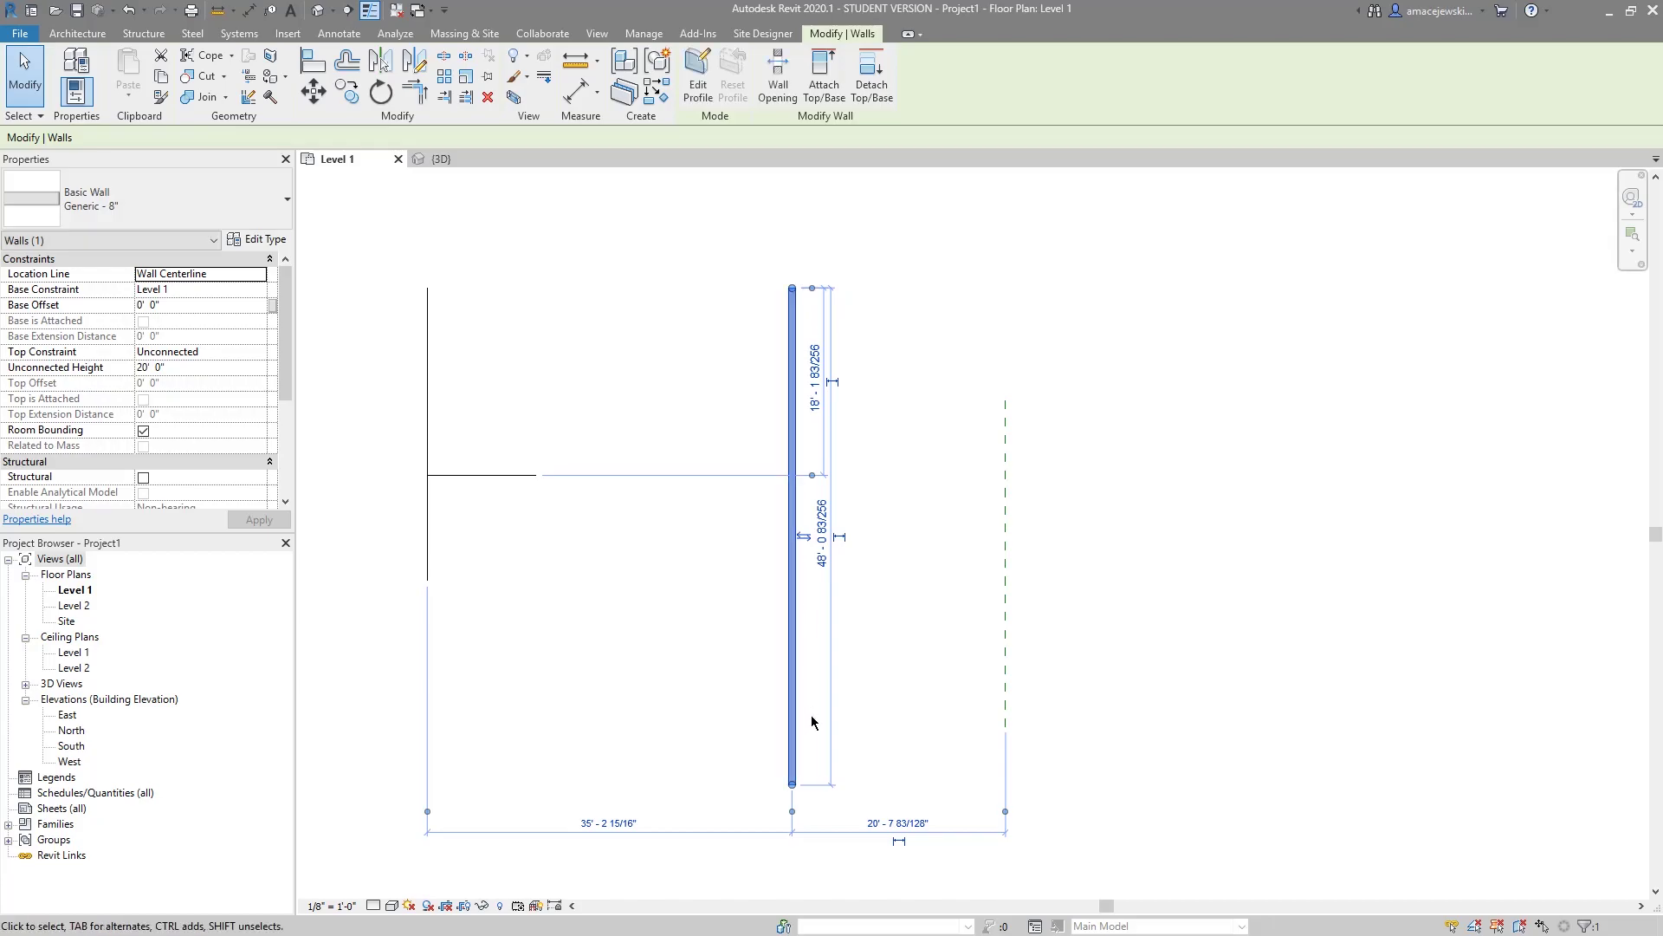
pyautogui.click(909, 409)
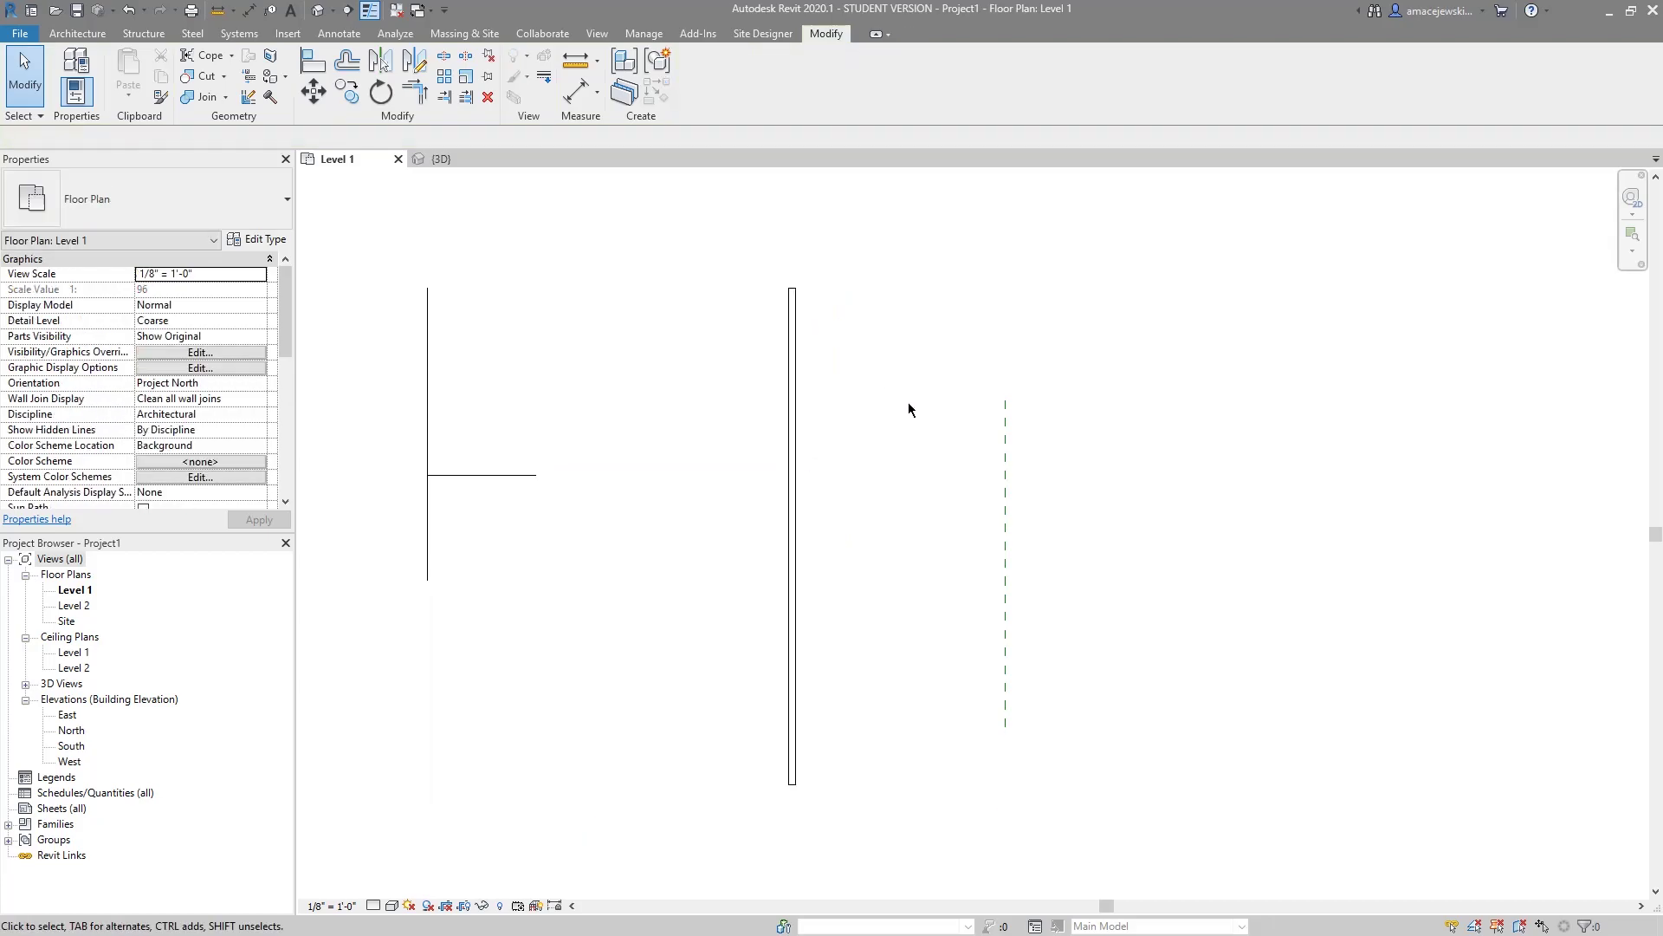
# Scale the wall down graphically from its midpoint to about 16'-5", using a distant reference point off the wall.
pyautogui.click(794, 524)
pyautogui.click(466, 76)
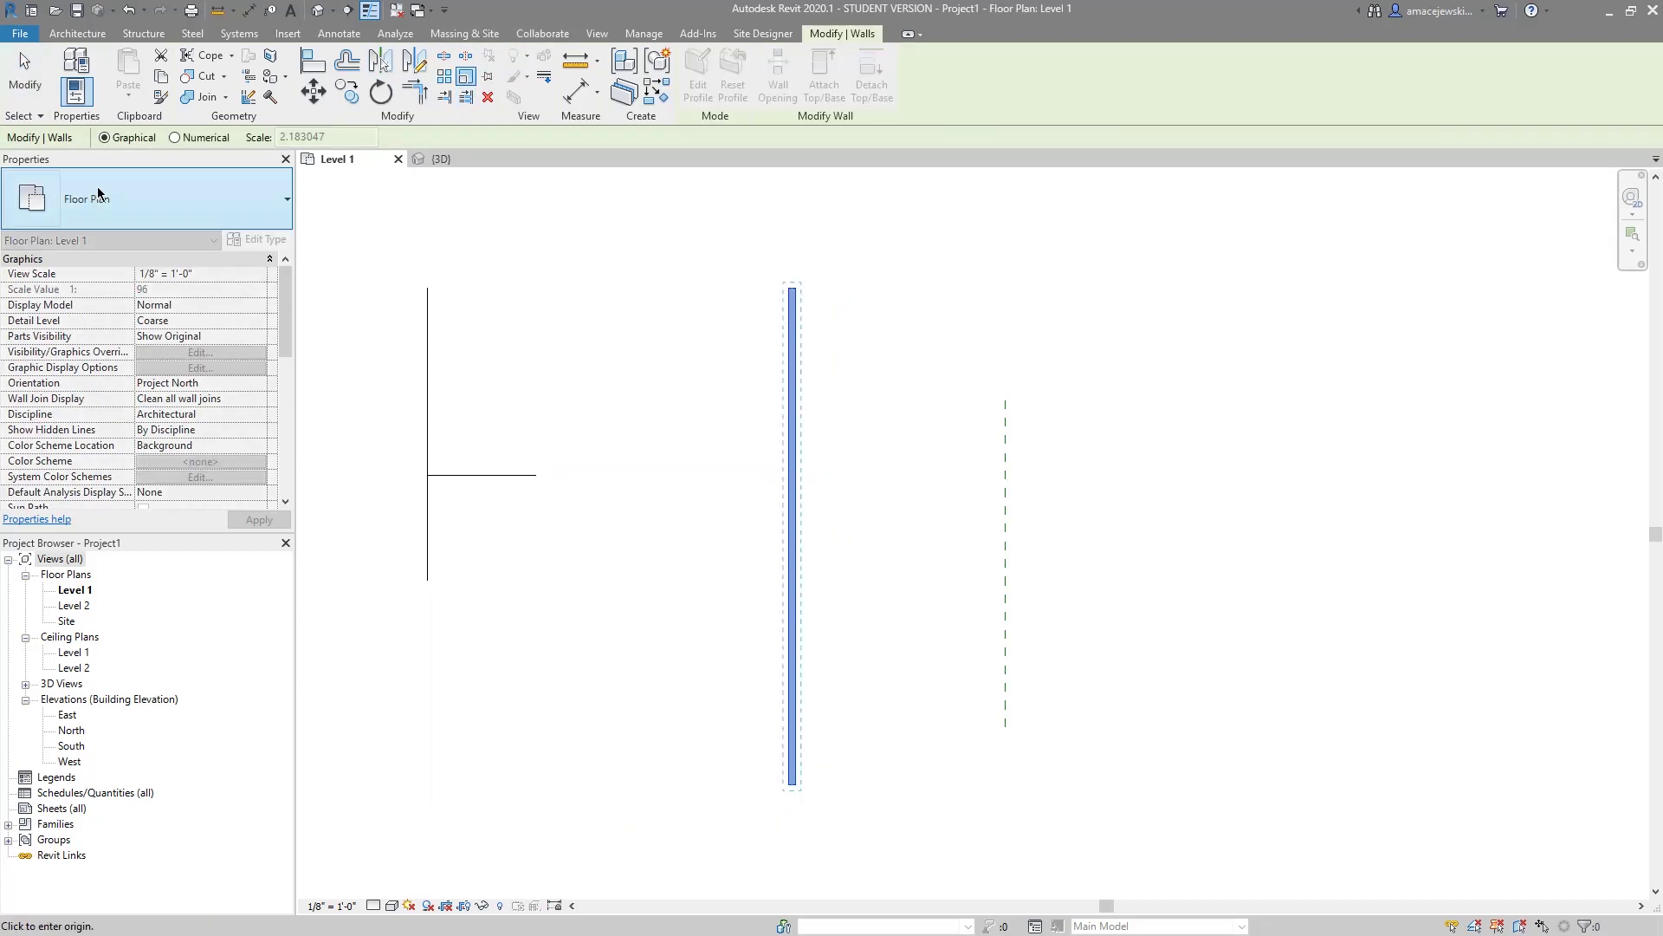
pyautogui.click(794, 538)
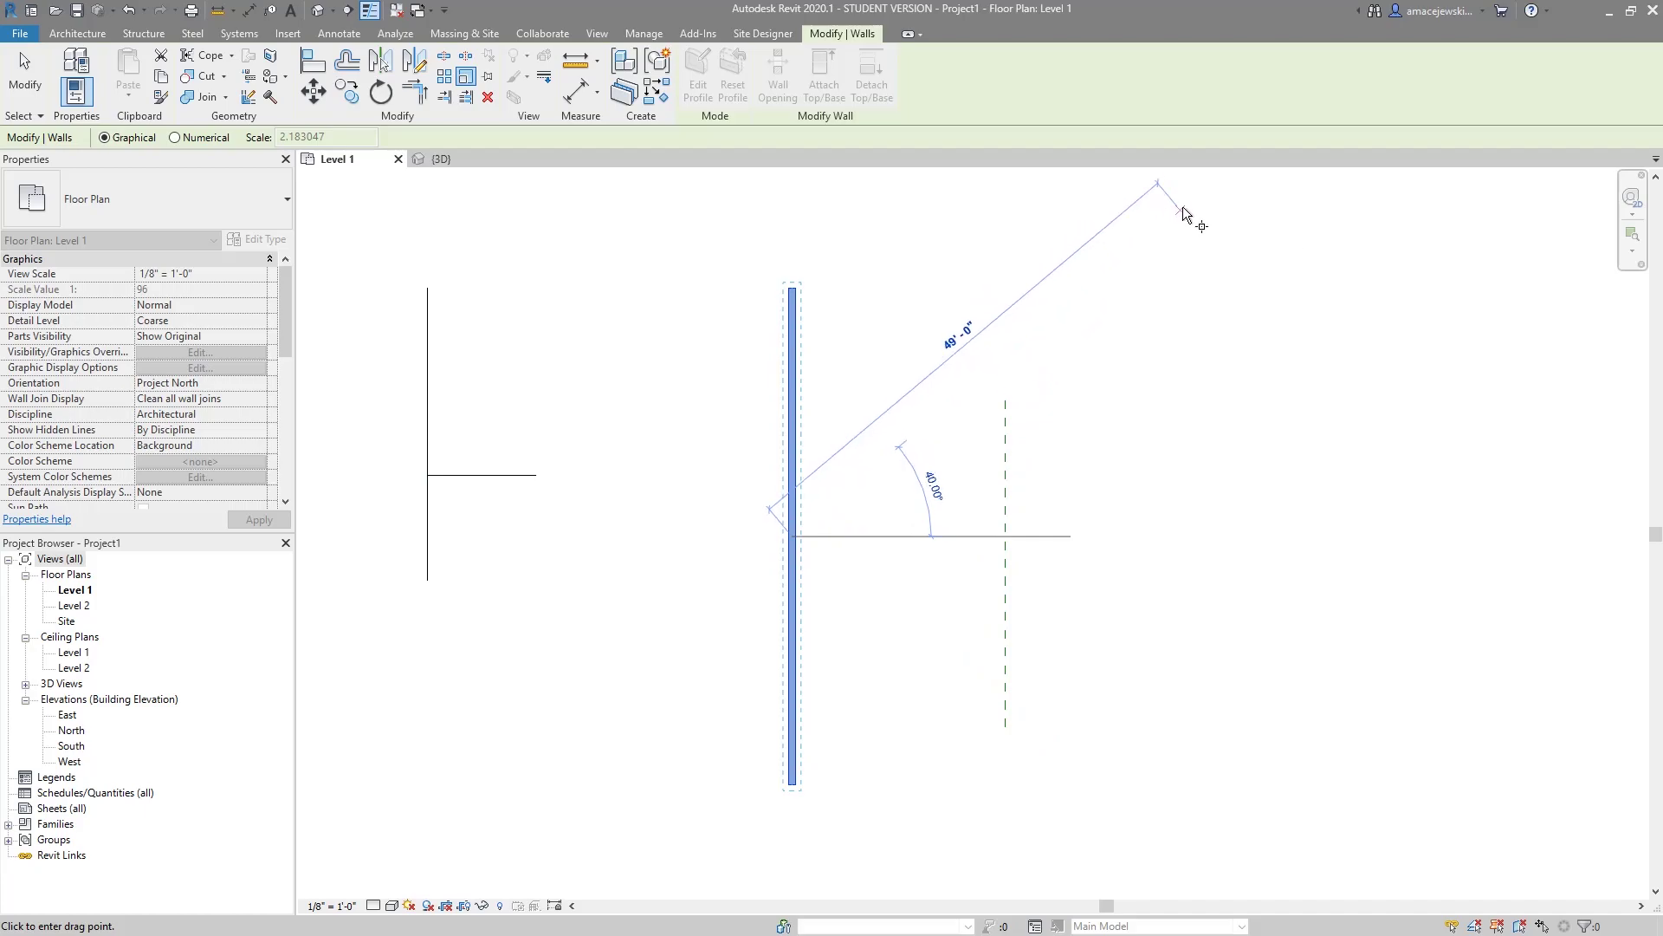
pyautogui.click(1236, 197)
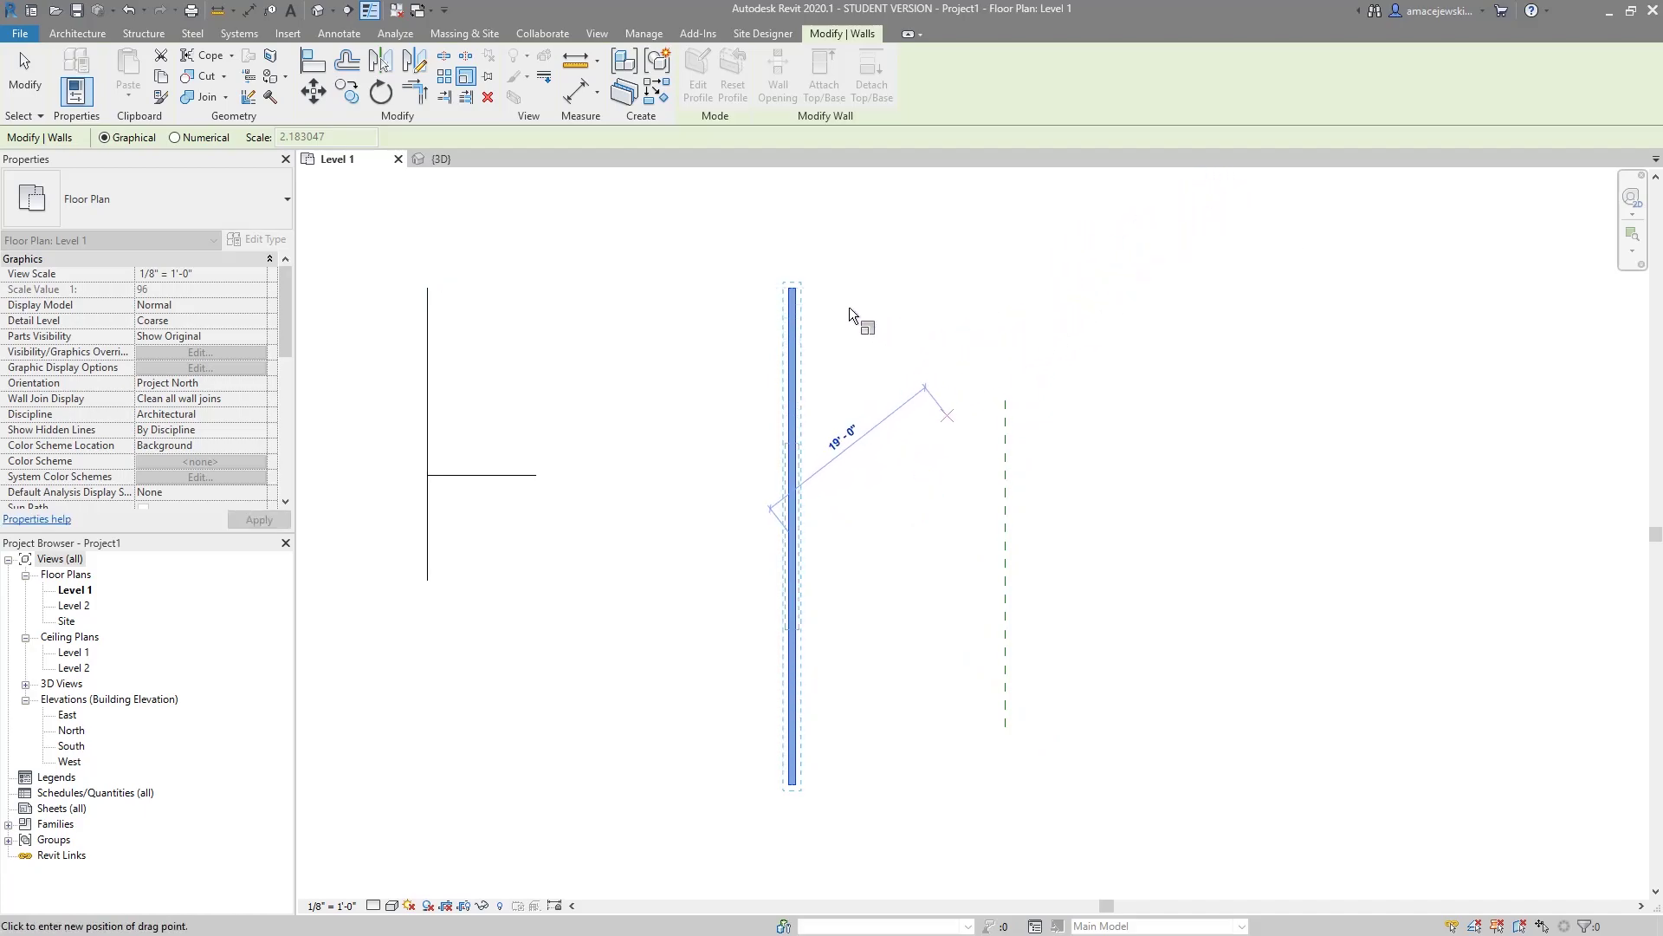
pyautogui.click(898, 357)
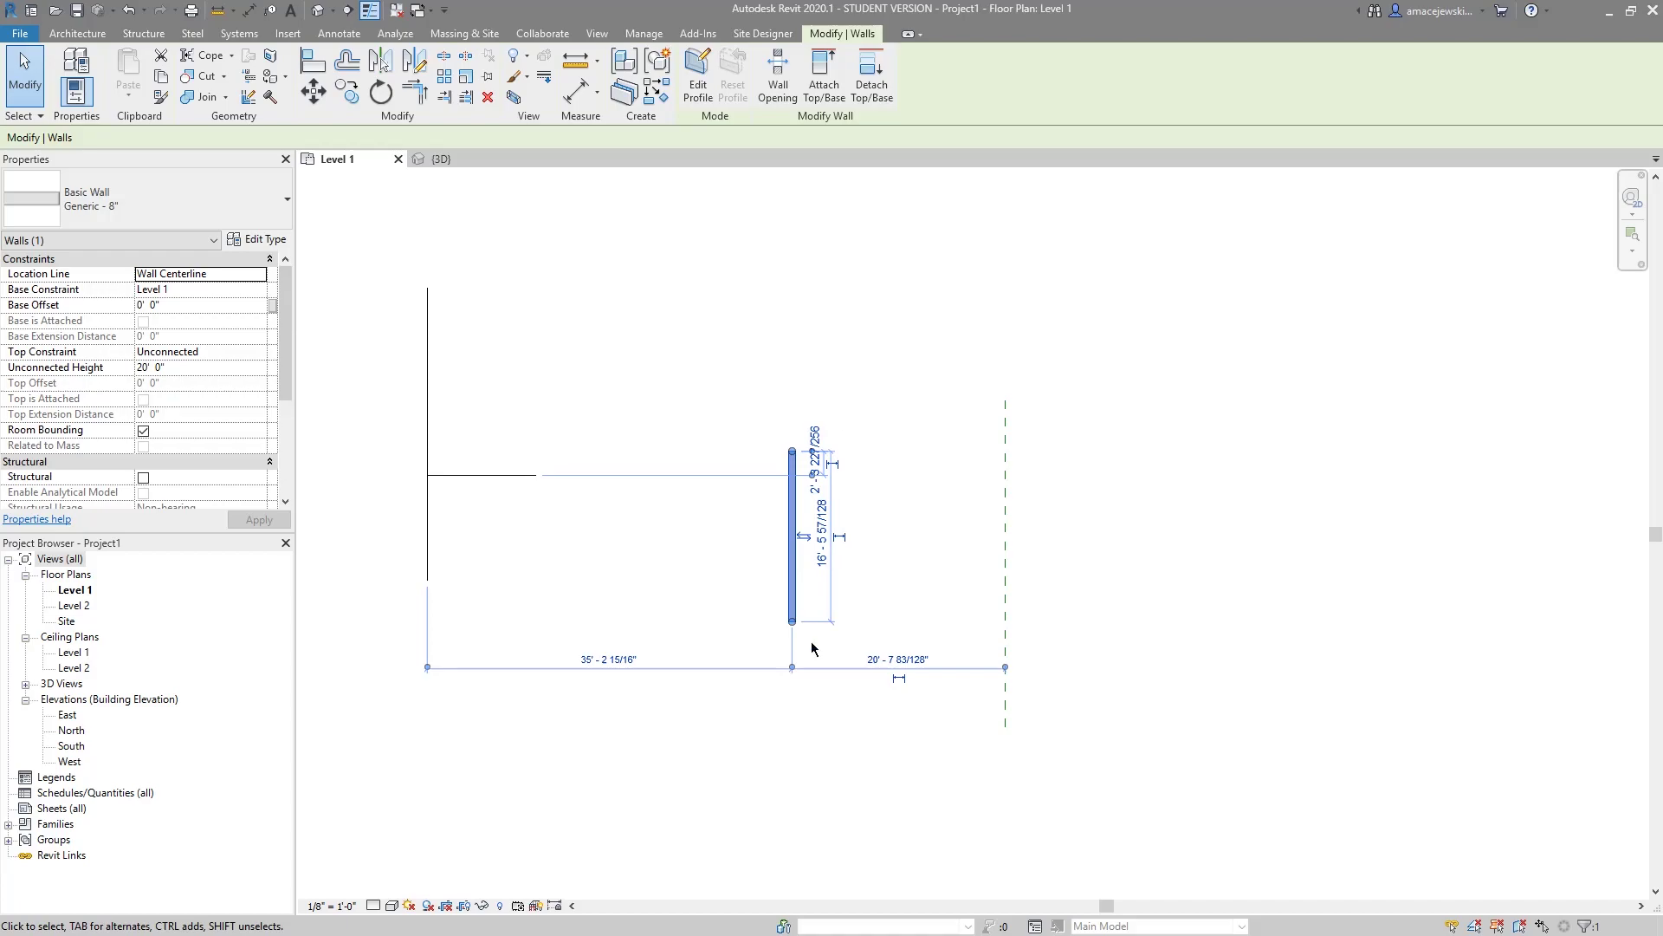
# Scale the dashed reference plane numerically by a factor of 0.342593 from its upper end.
pyautogui.moveTo(1142, 599); pyautogui.dragTo(895, 624)
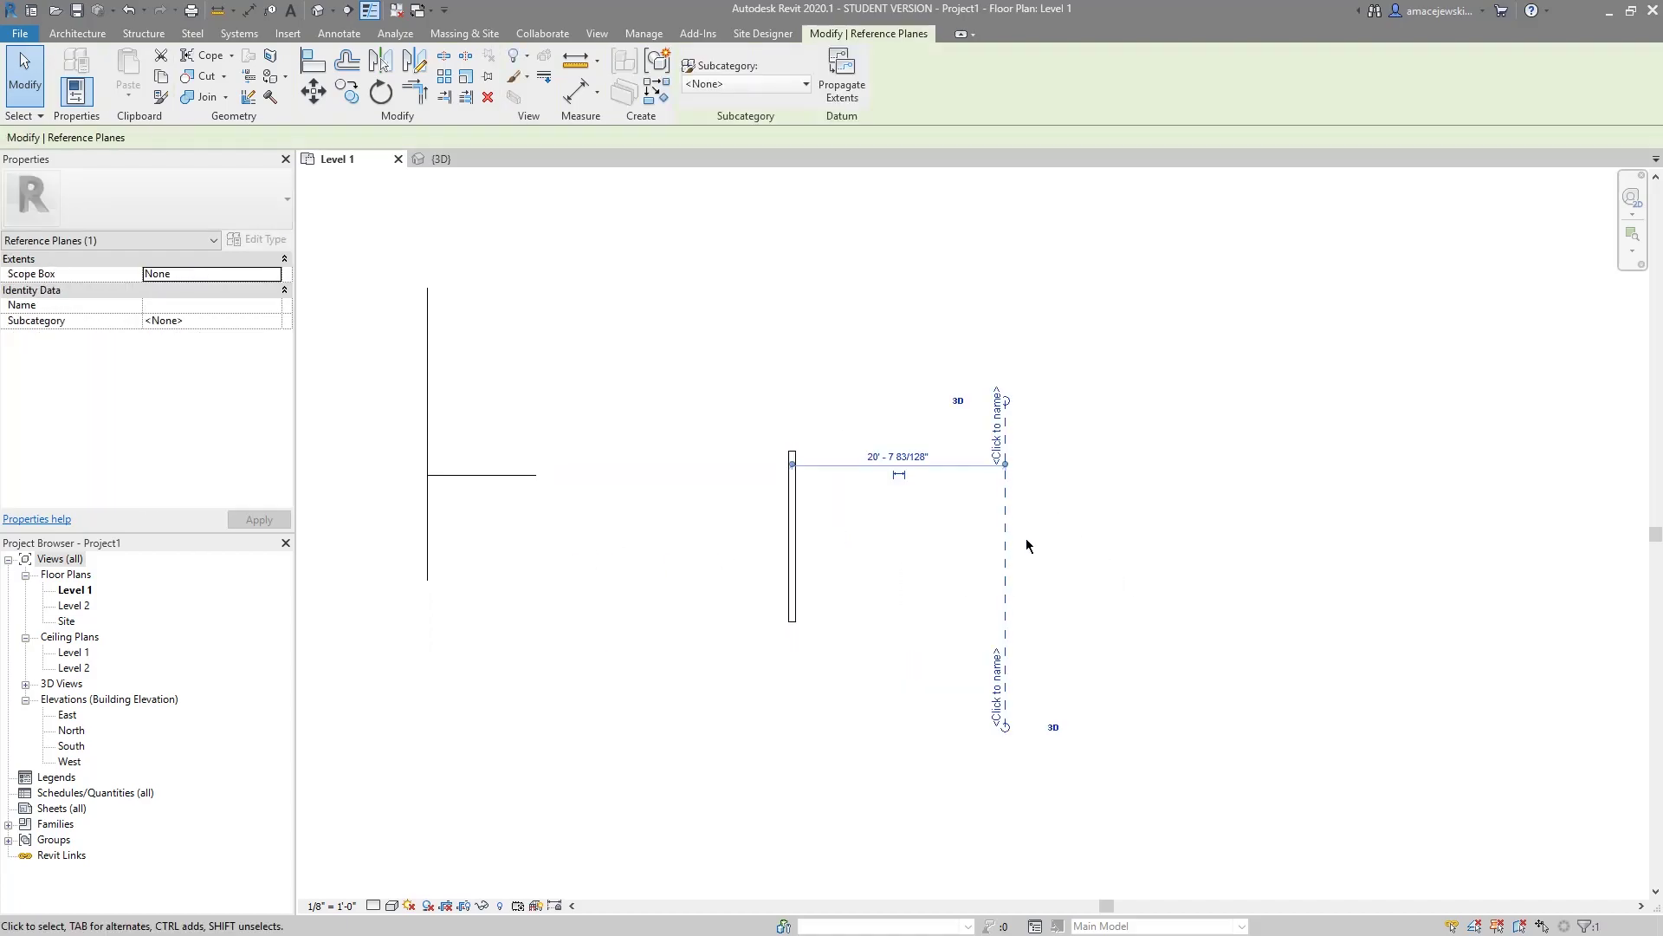
pyautogui.click(462, 82)
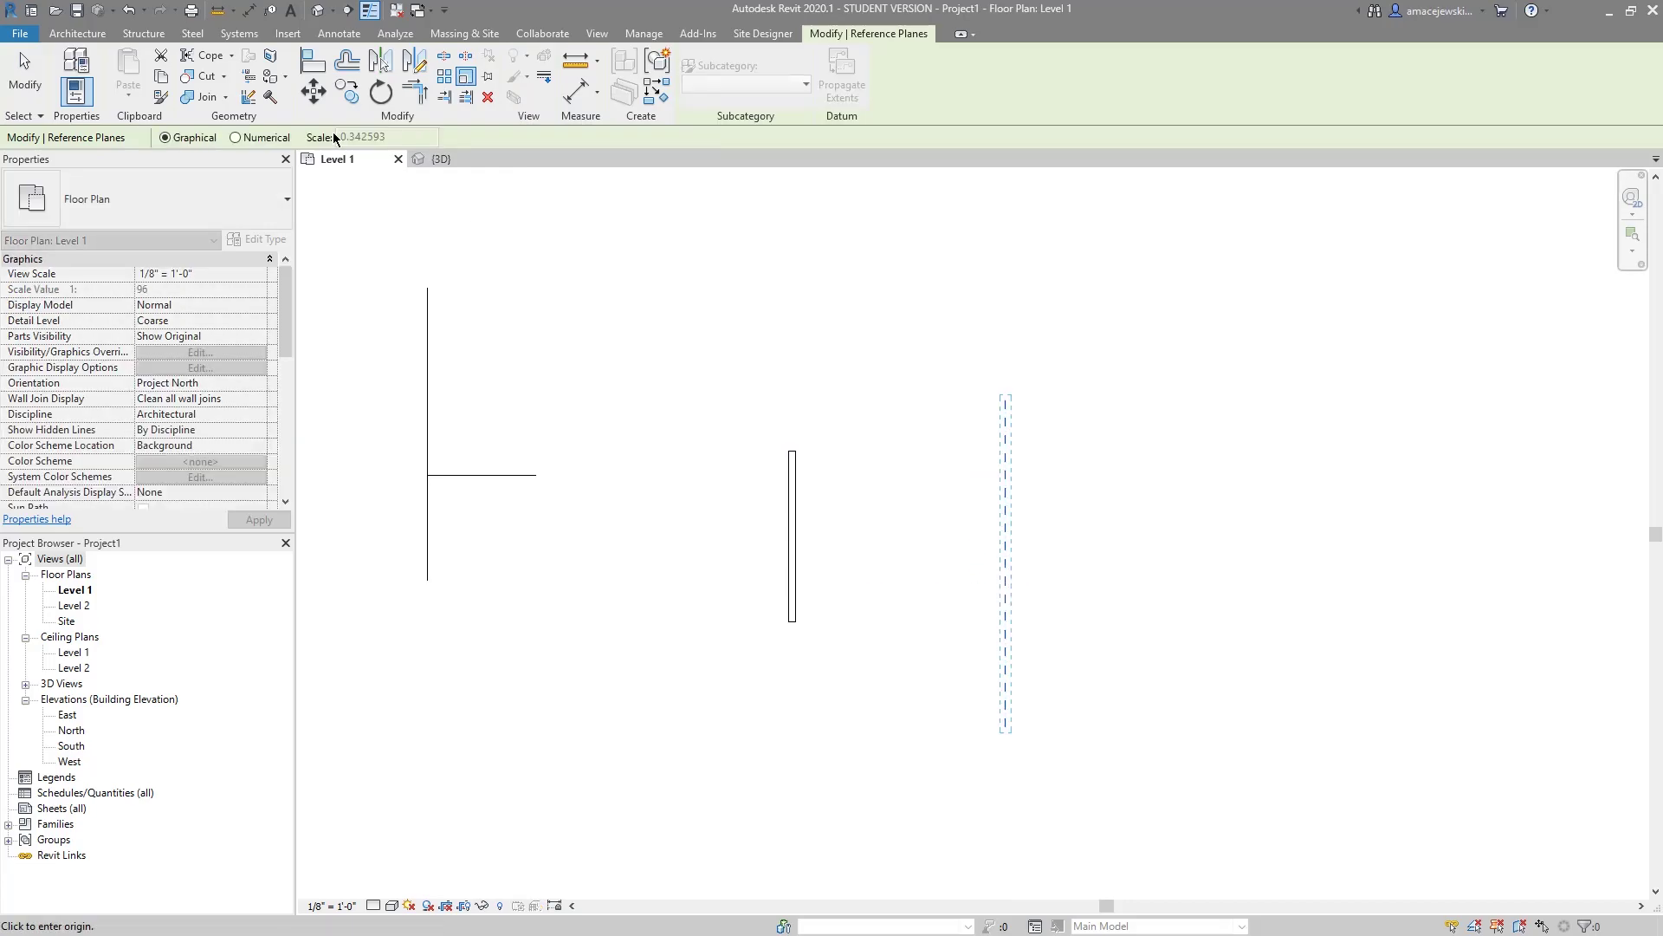
pyautogui.click(259, 141)
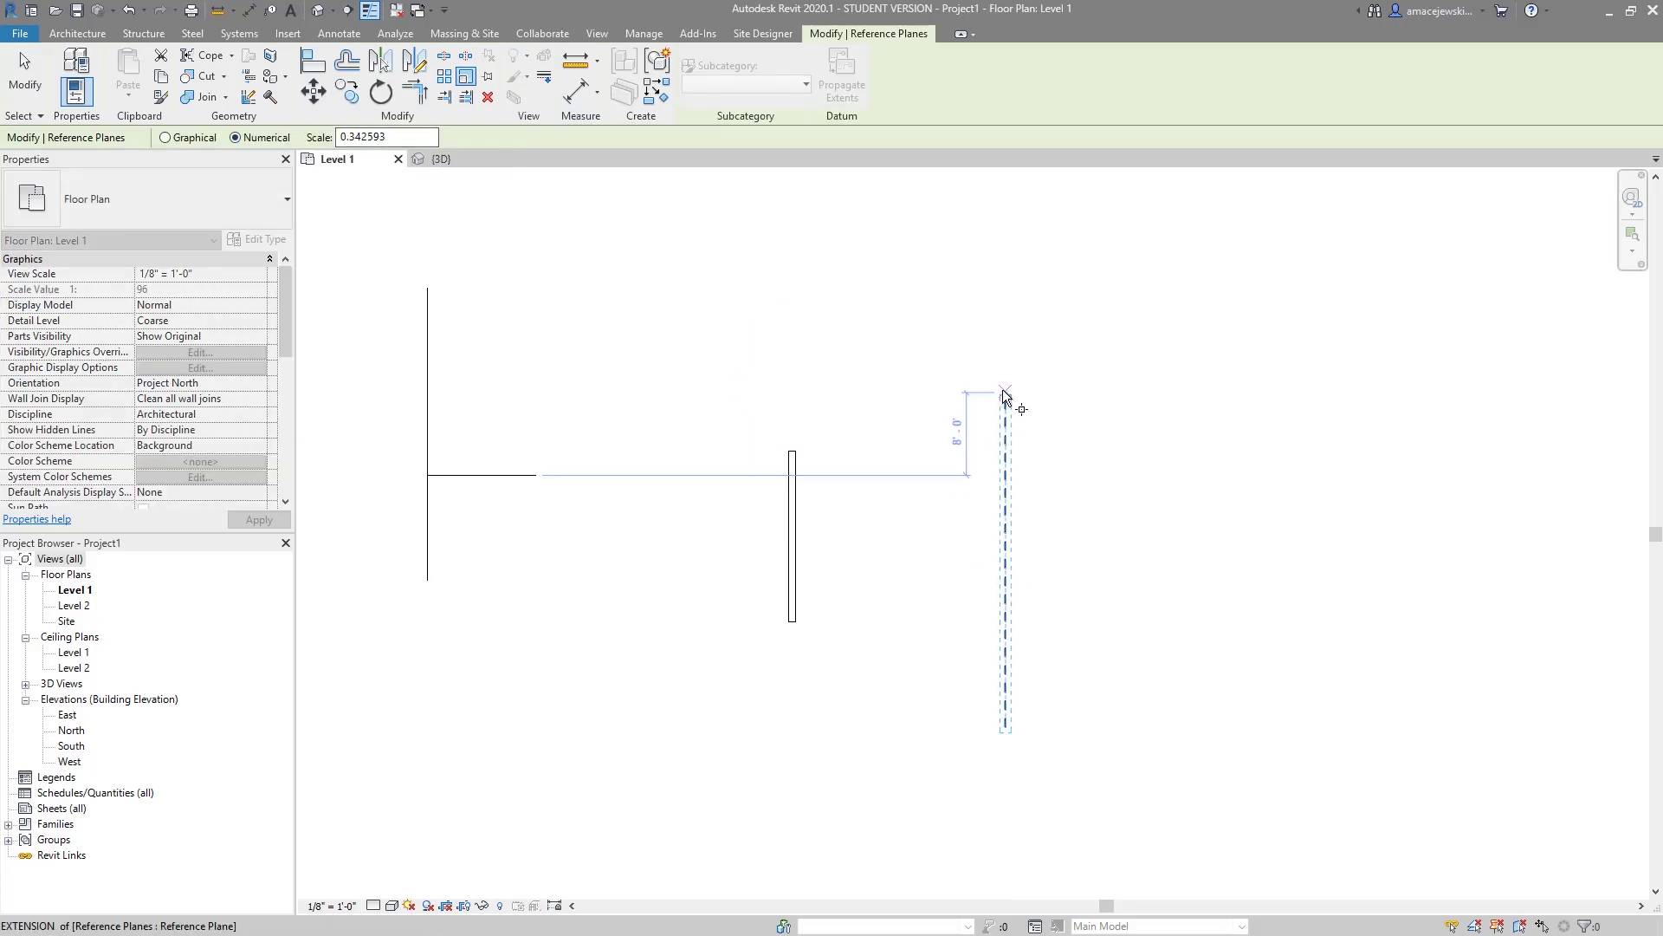
pyautogui.click(1004, 400)
pyautogui.click(1004, 400)
pyautogui.click(959, 498)
pyautogui.scroll(-2, 938, 343)
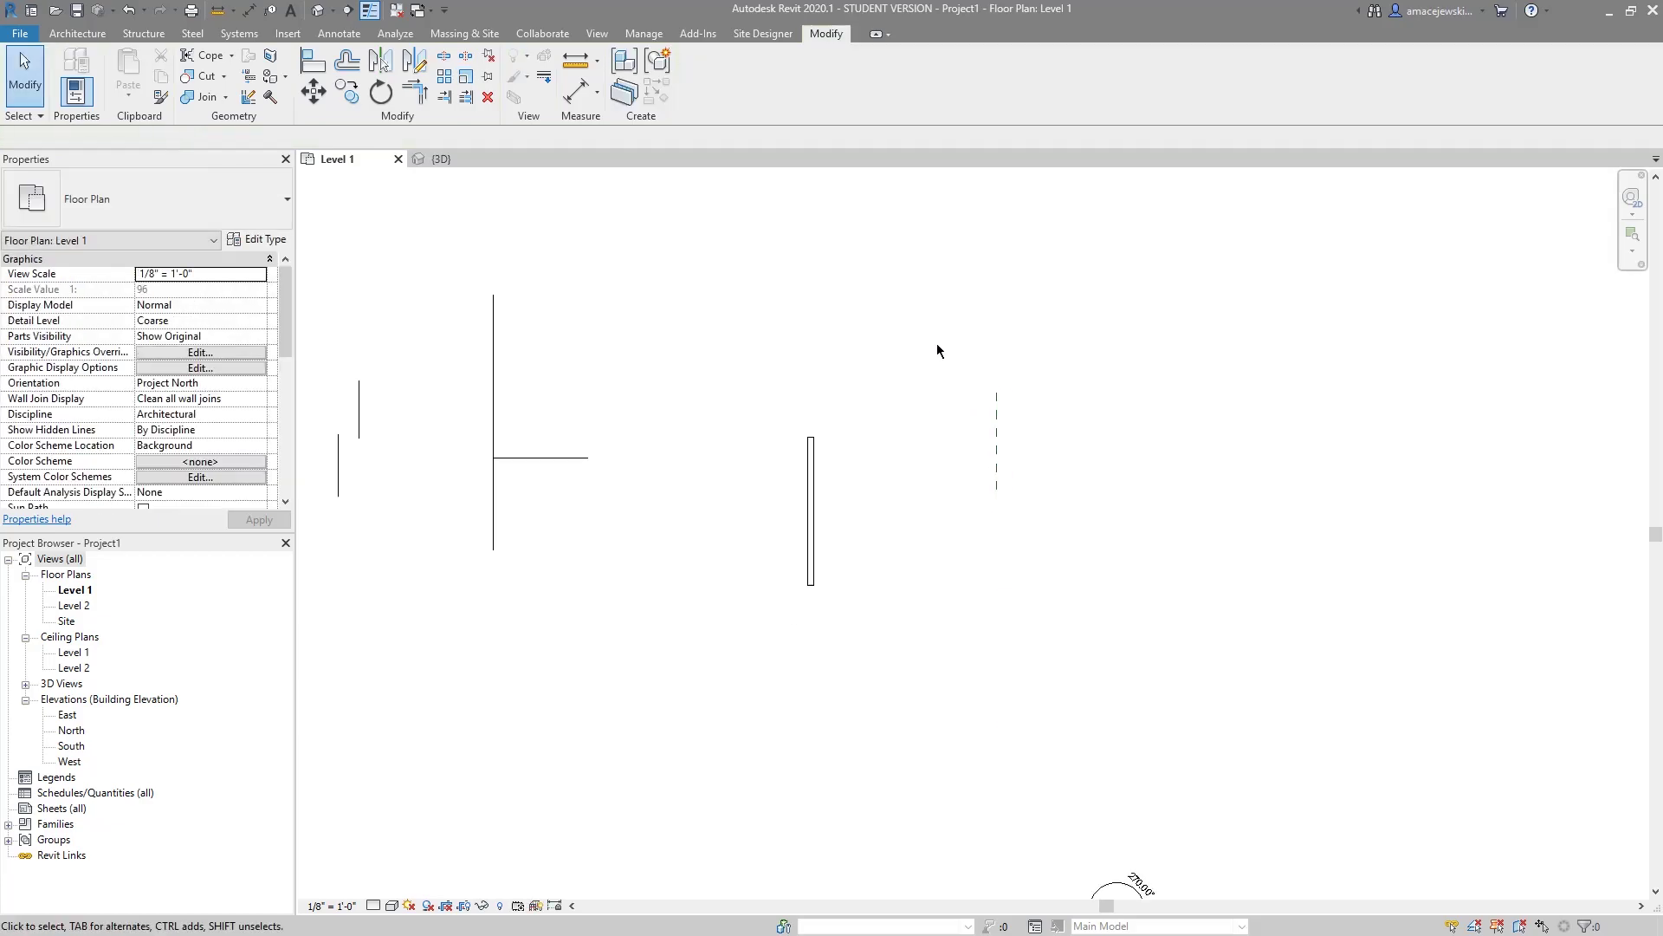
# Lower the linear dimension string above the rectangular room and try scaling it down graphically from an origin just below the 32'-8" segment.
pyautogui.scroll(2, 861, 494)
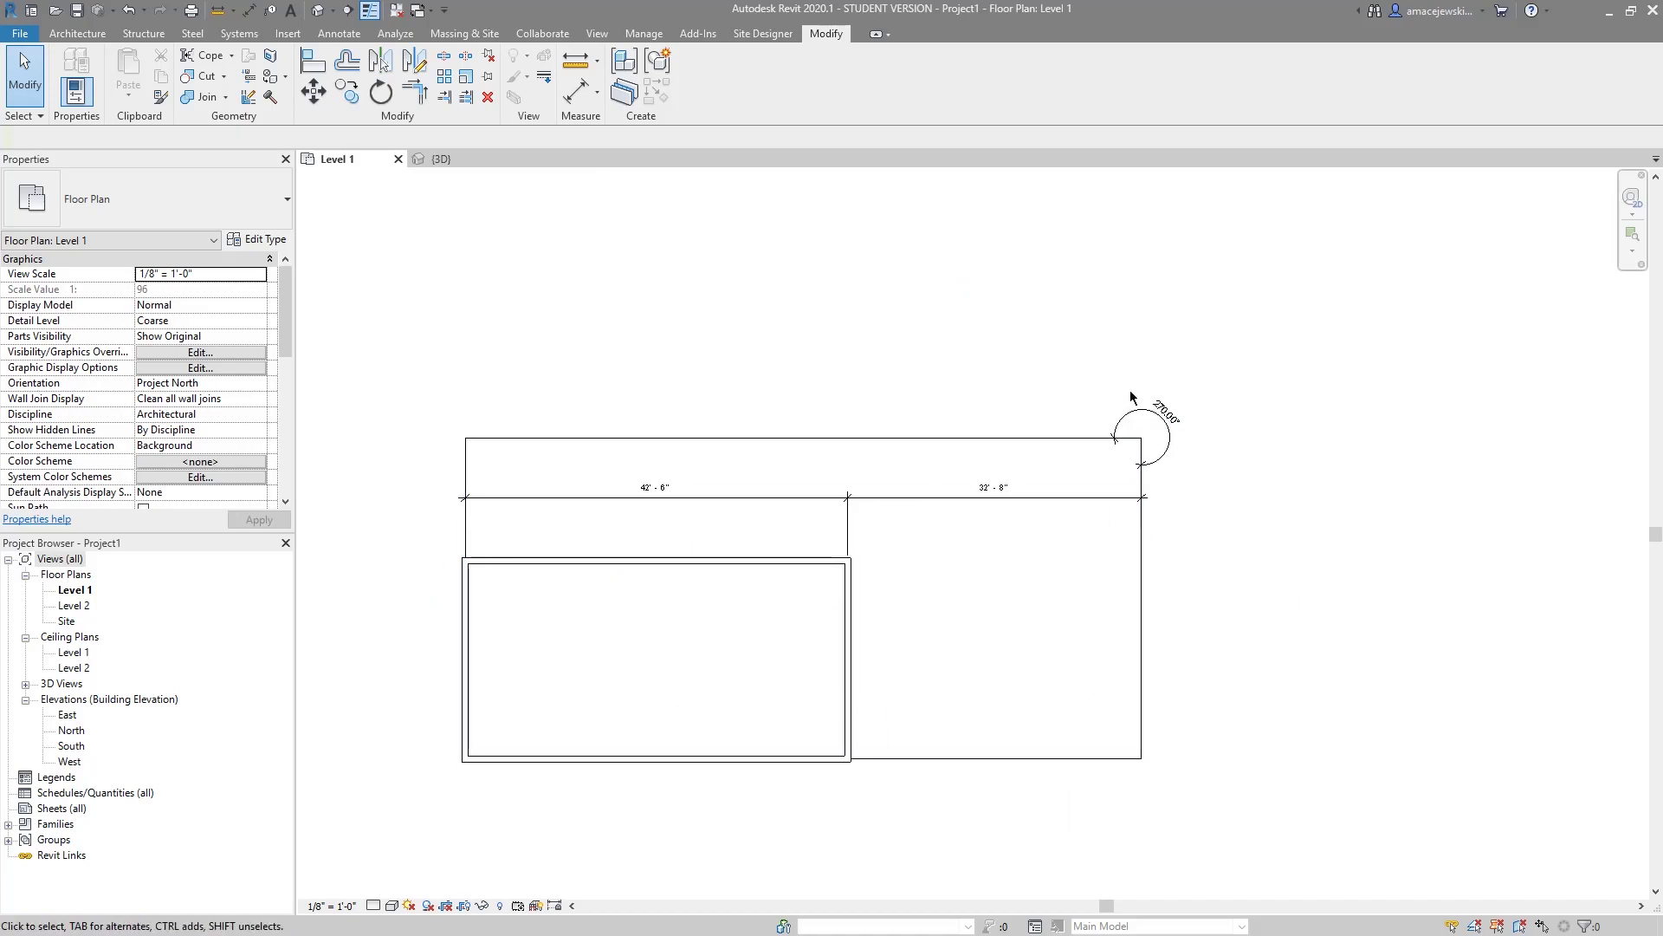
pyautogui.moveTo(1071, 427); pyautogui.dragTo(1080, 423, button='middle')
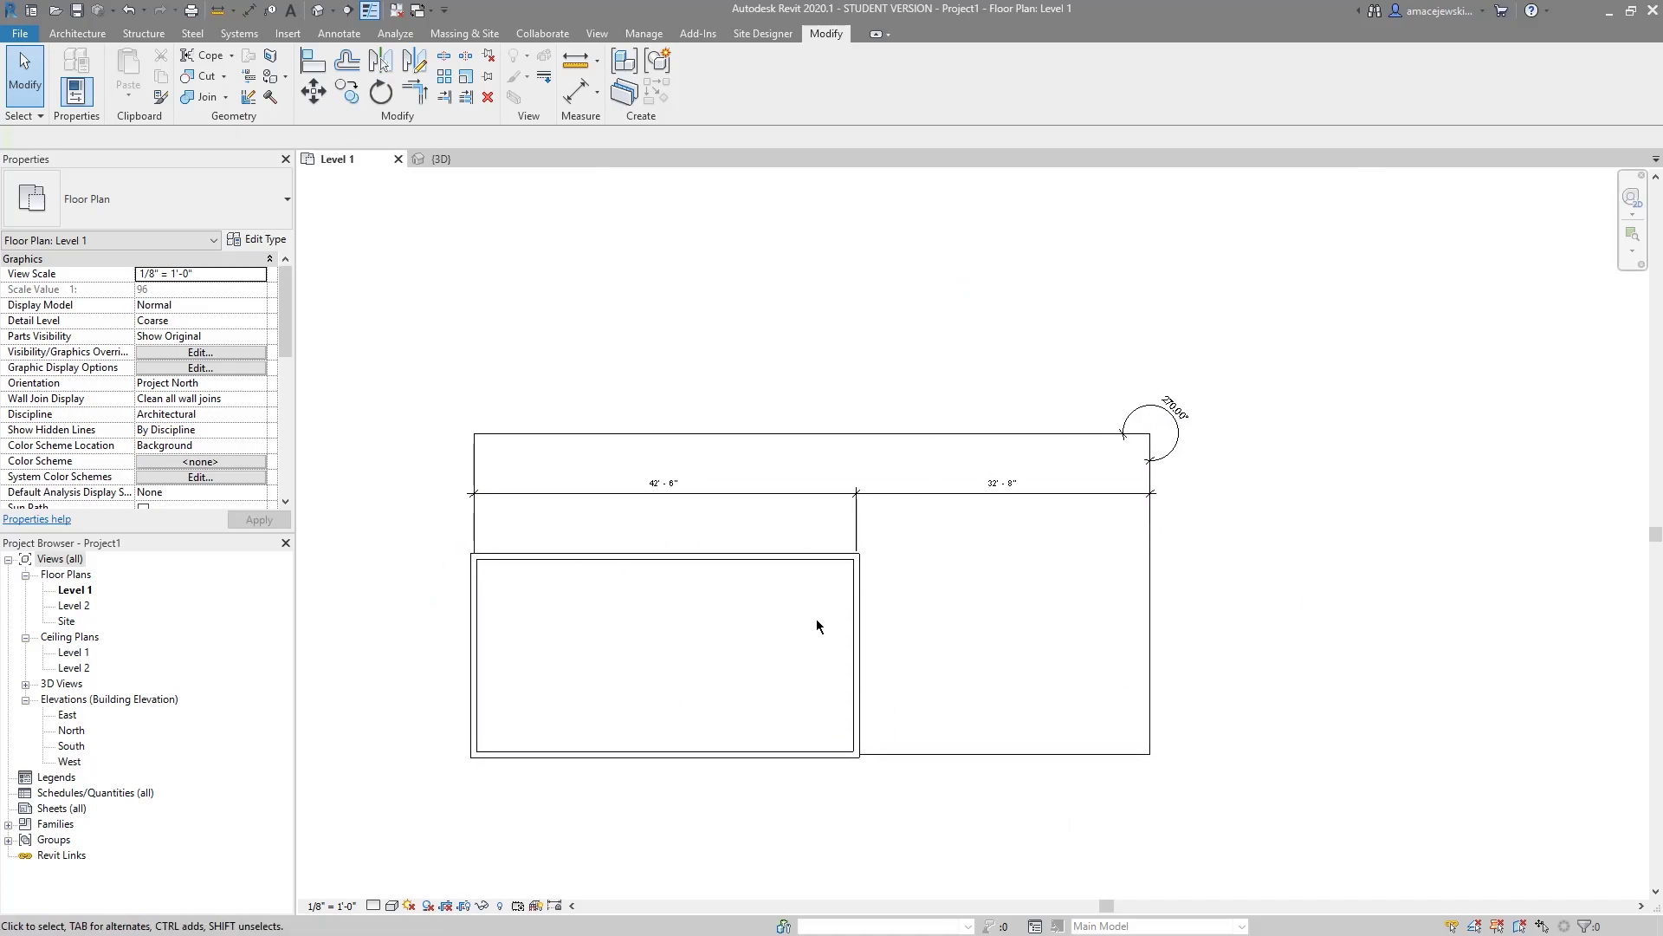
pyautogui.click(892, 494)
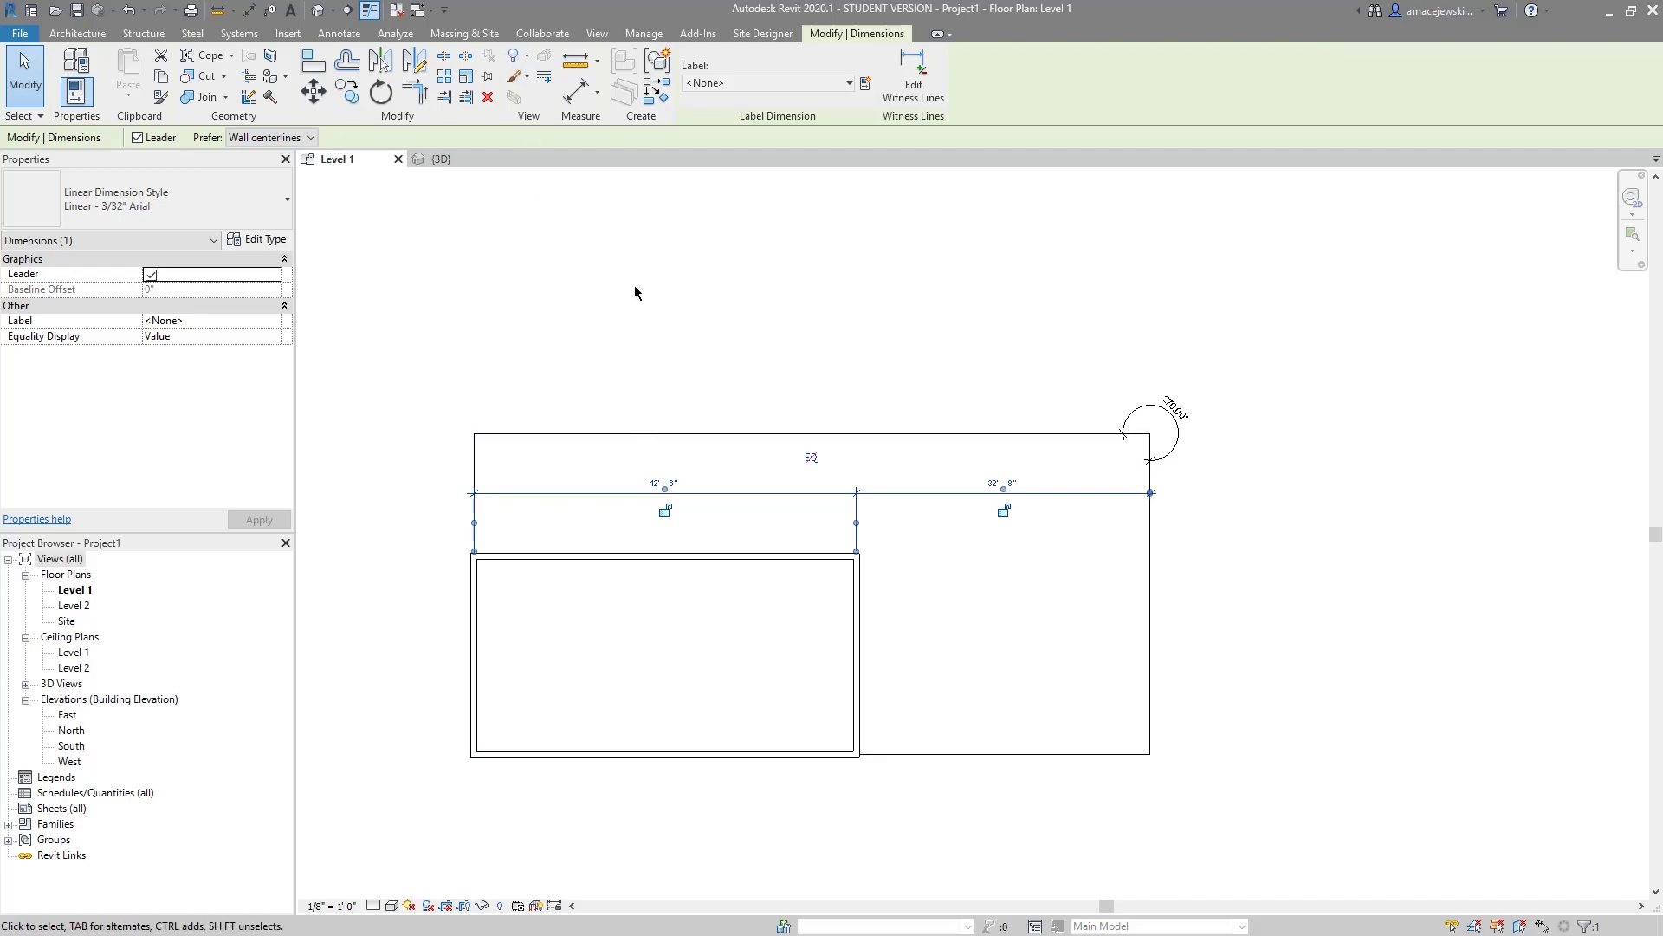
pyautogui.moveTo(731, 493); pyautogui.dragTo(756, 511)
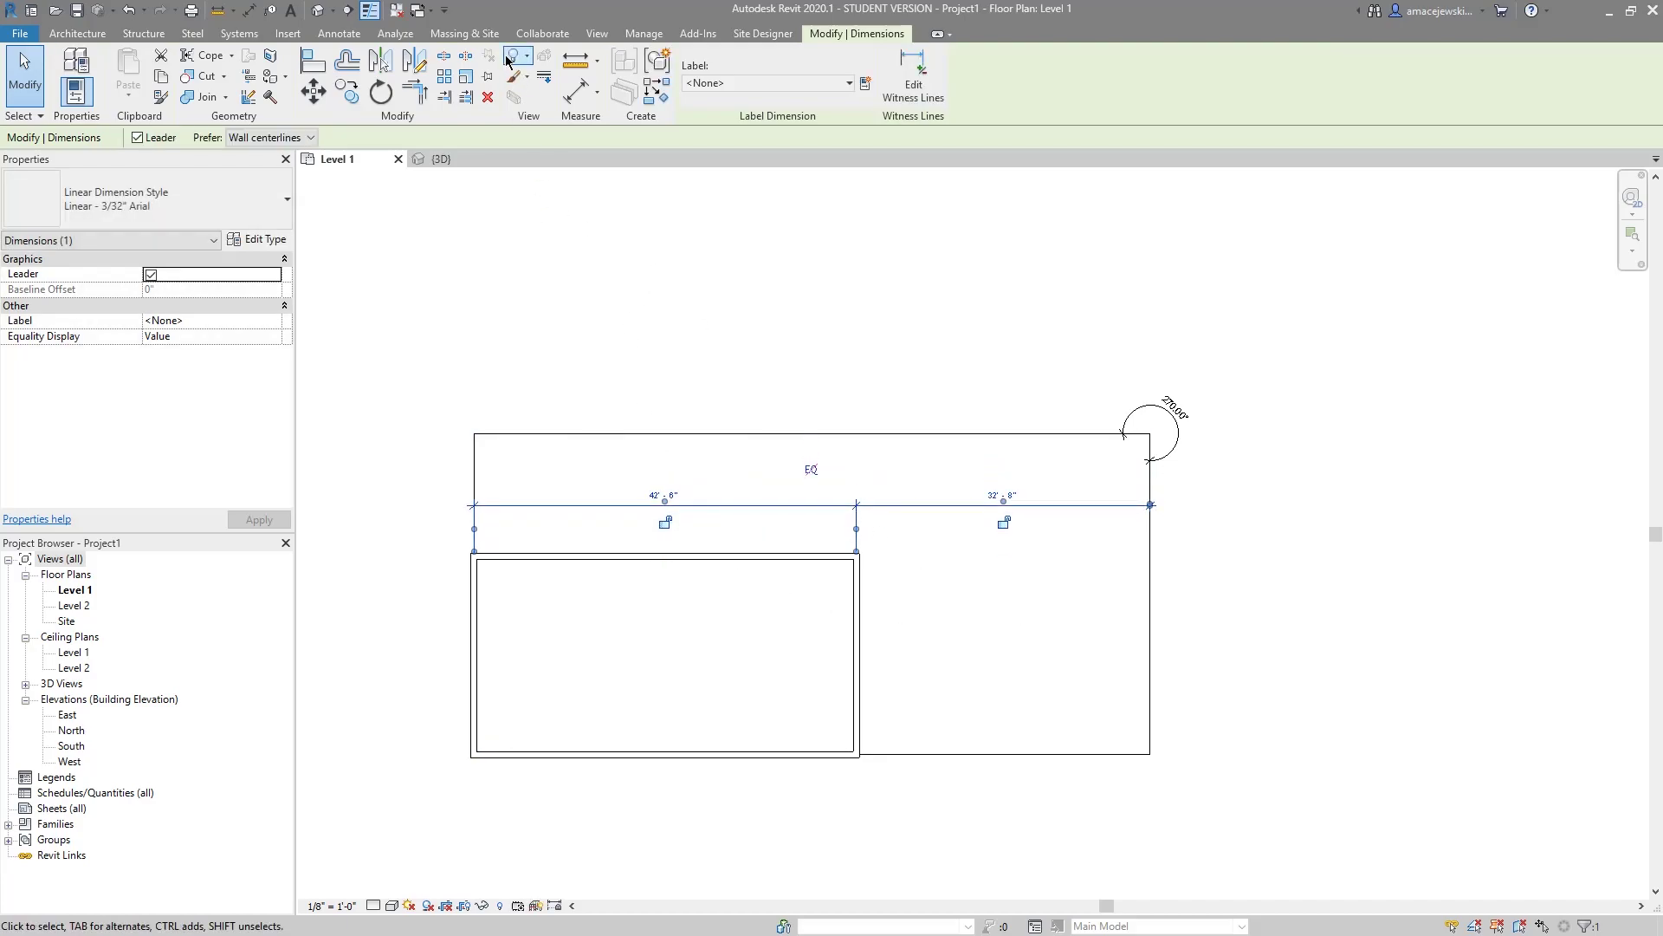
pyautogui.click(466, 77)
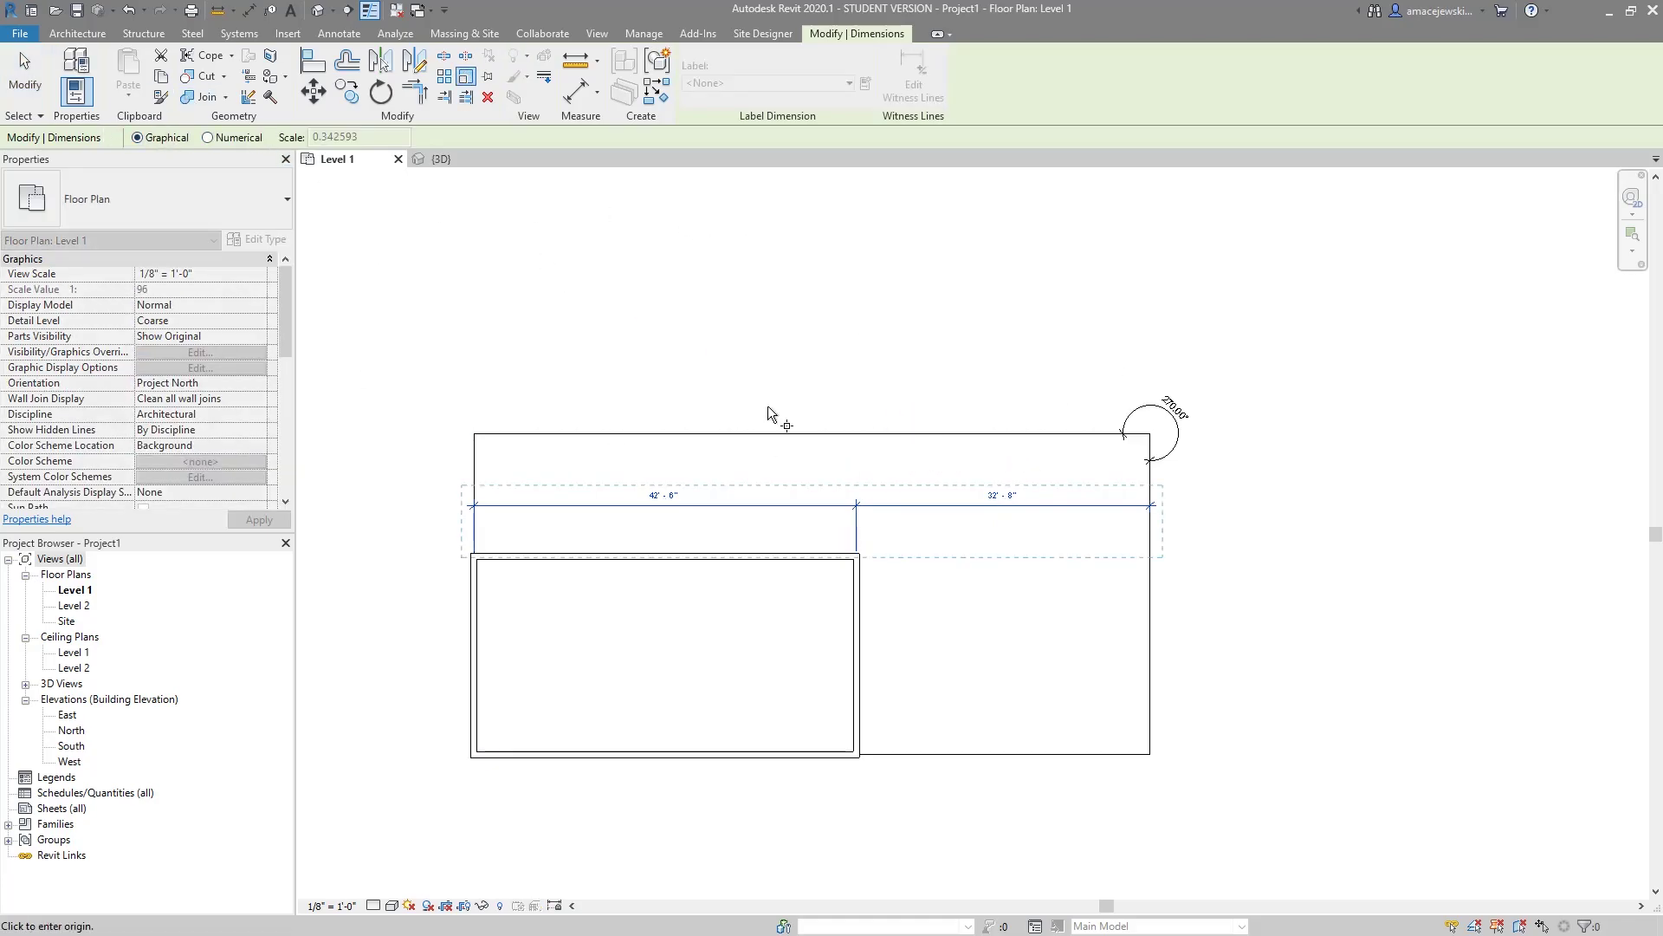
pyautogui.click(929, 536)
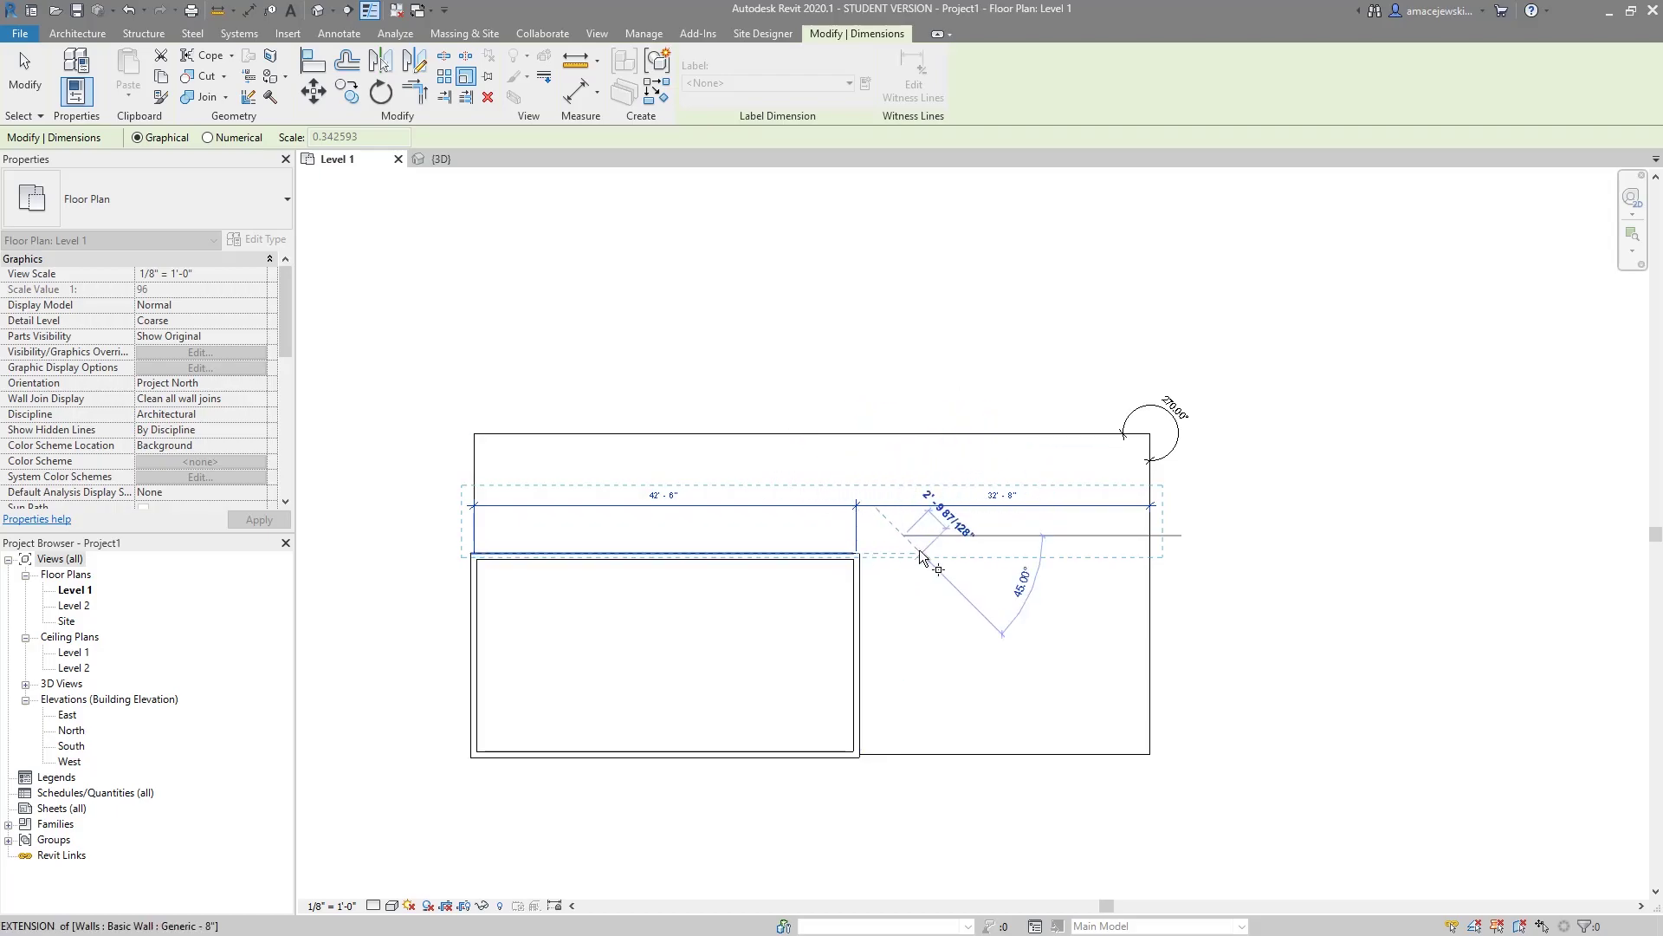
pyautogui.click(1147, 538)
pyautogui.click(973, 538)
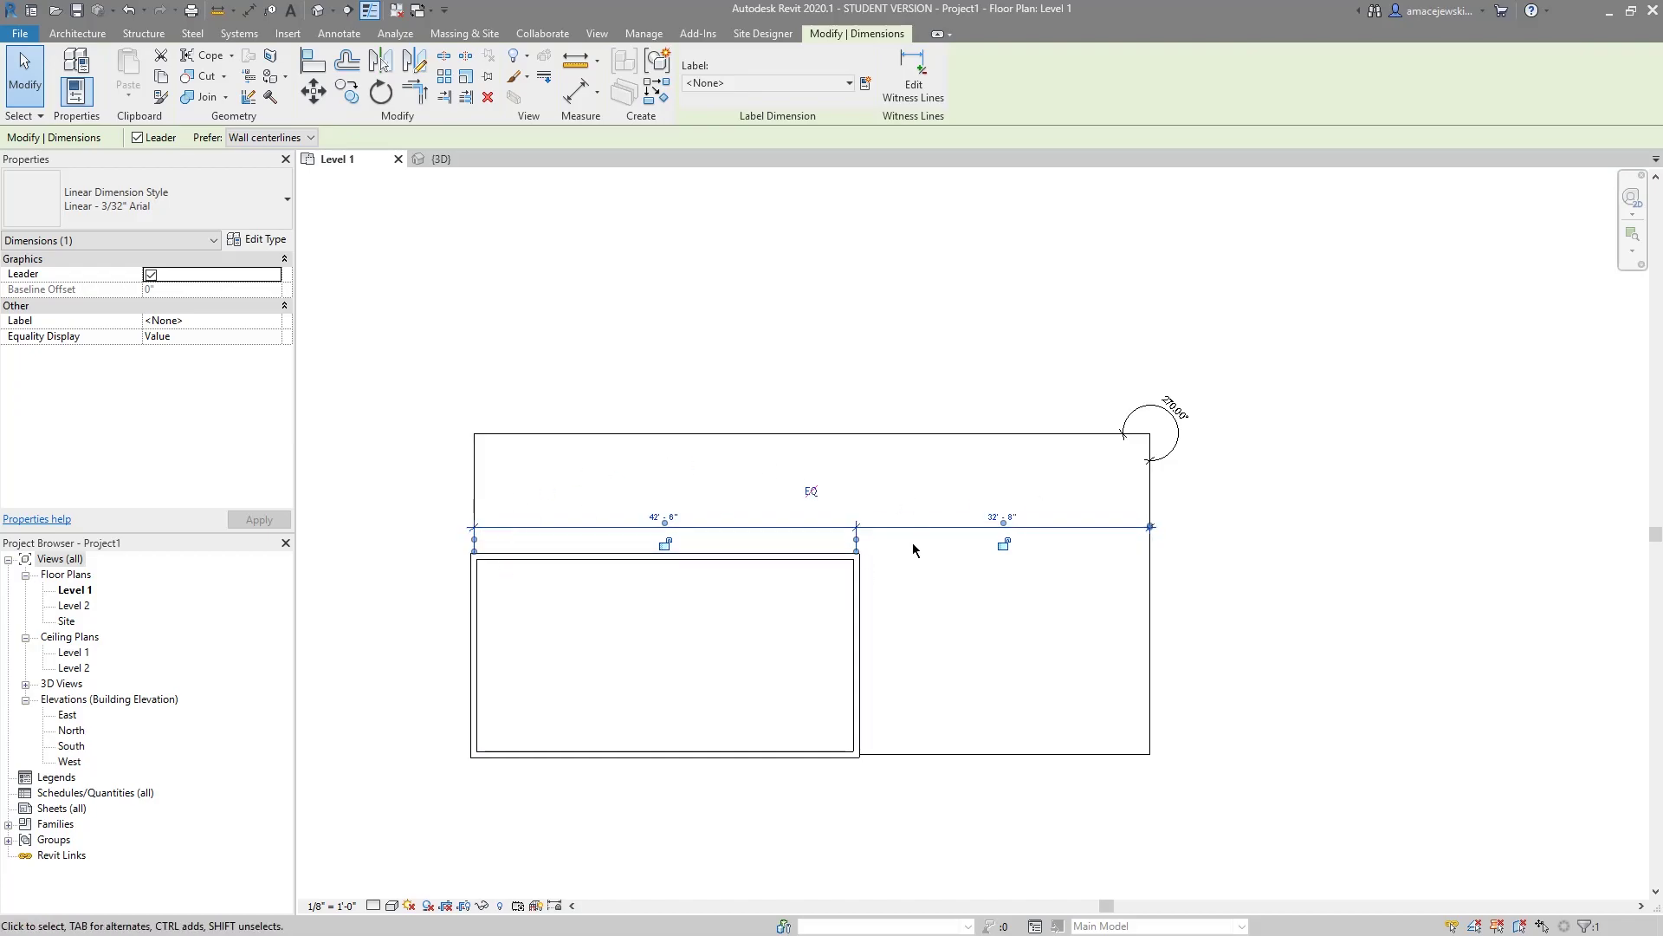
# Nudge the linear dimension string upward and try scaling it graphically from its left end, with the floor's right edge as reference.
pyautogui.moveTo(915, 526)
pyautogui.mouseDown()
pyautogui.moveTo(918, 475)
pyautogui.moveTo(922, 517)
pyautogui.mouseUp()
pyautogui.click(466, 77)
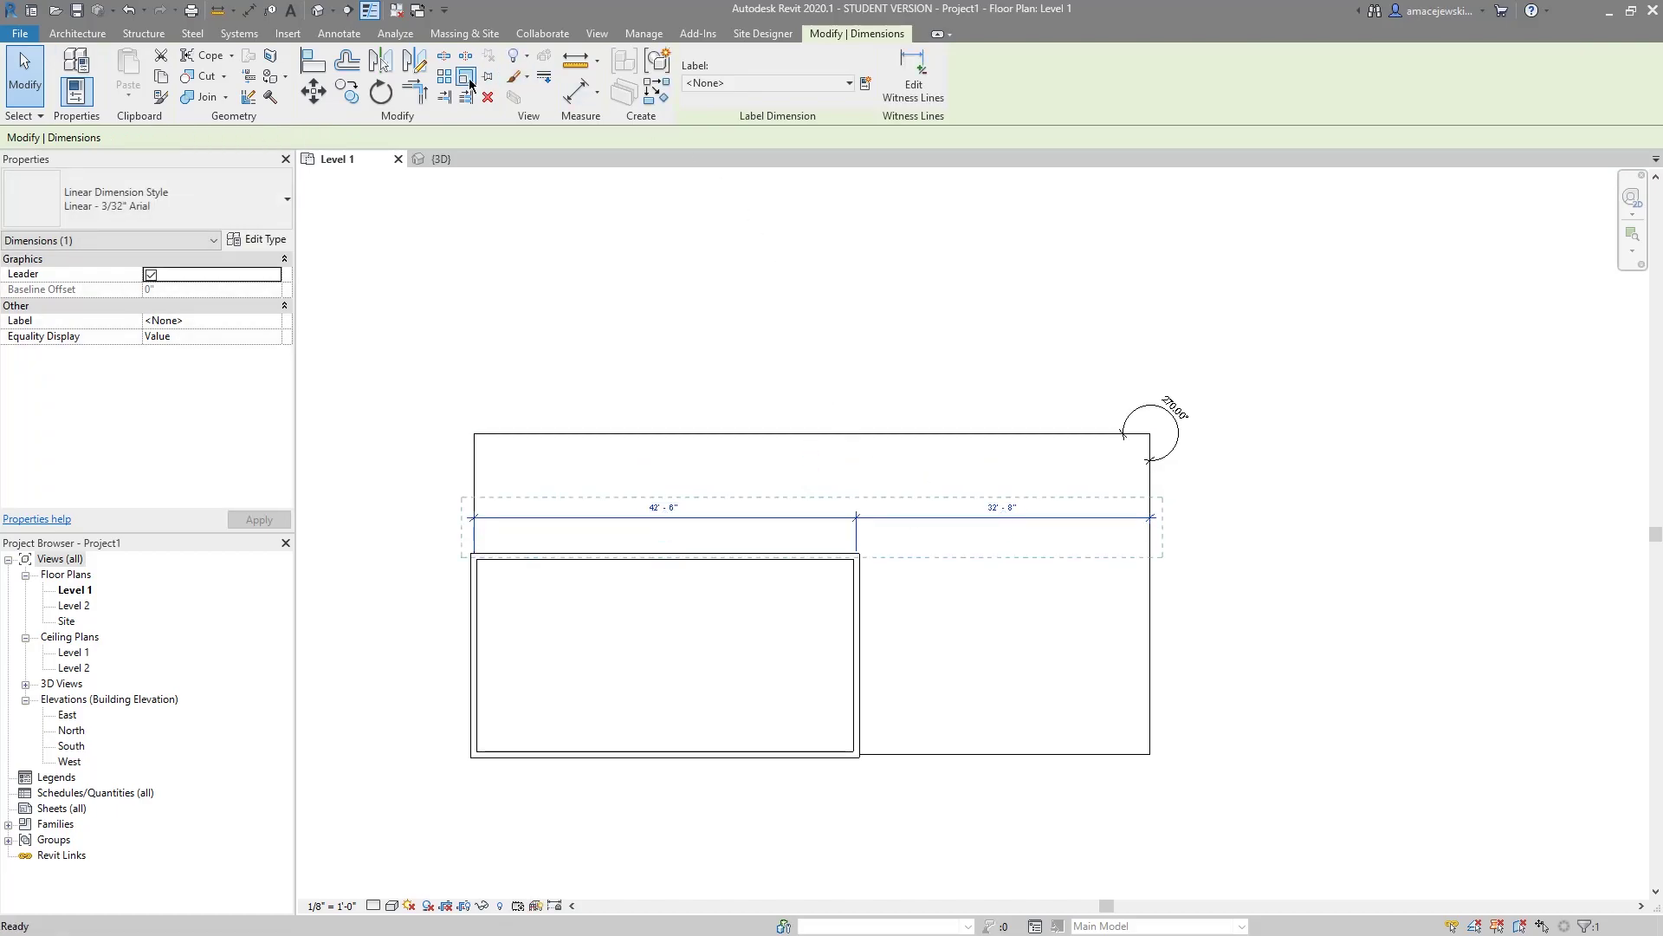
pyautogui.click(461, 527)
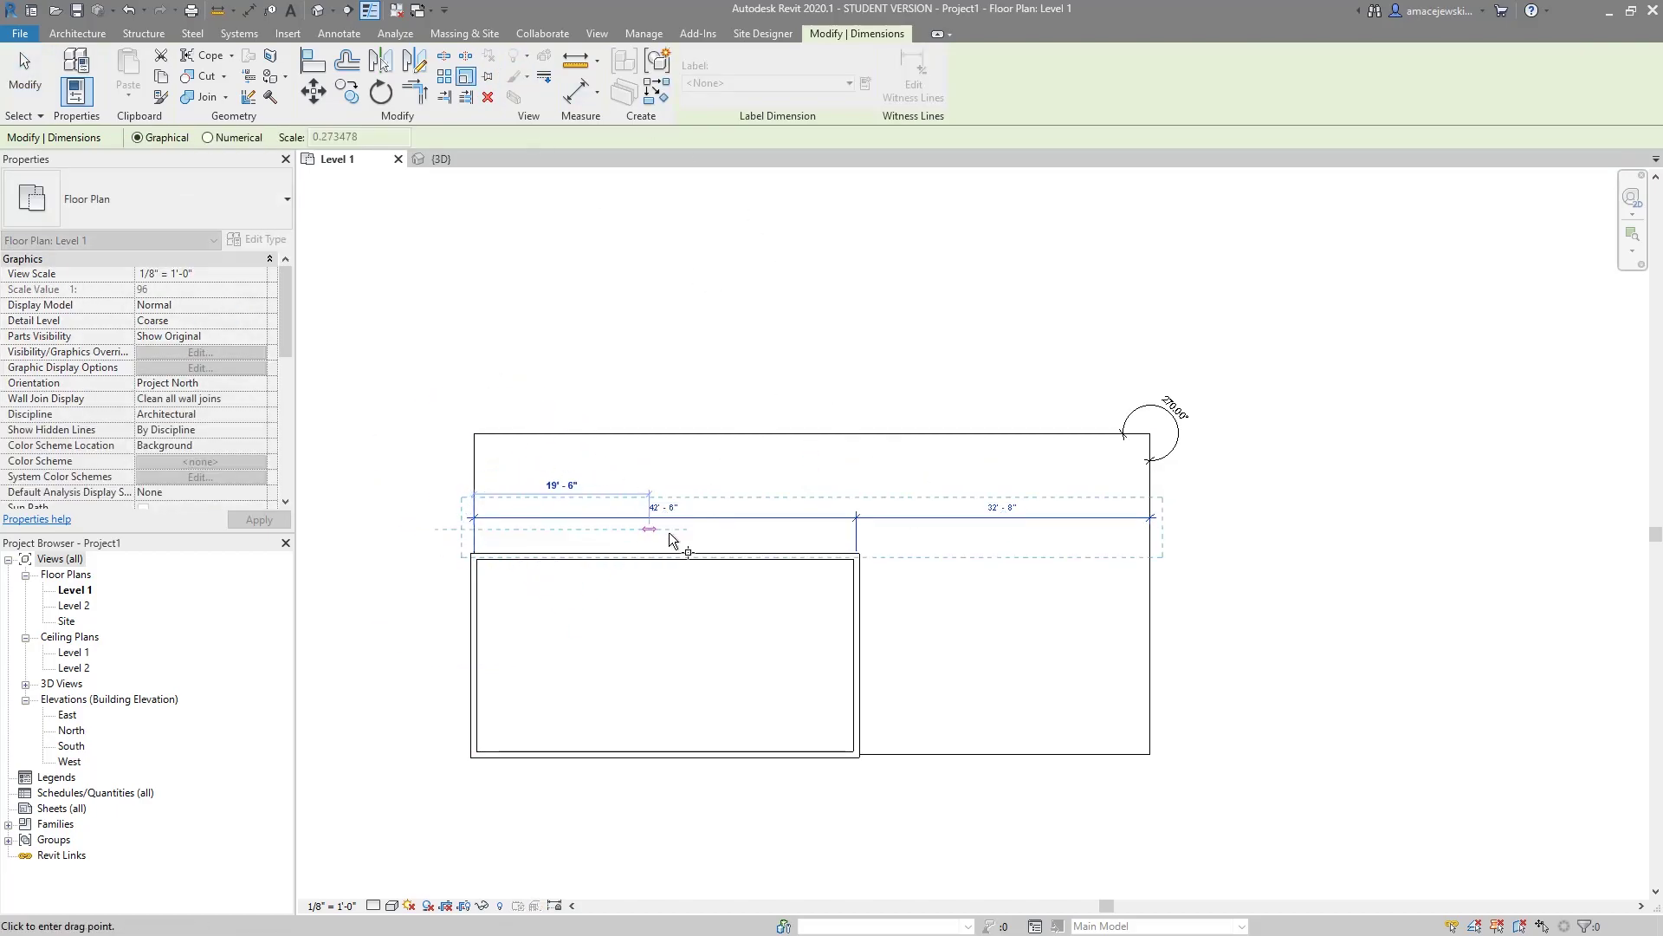
pyautogui.click(1152, 529)
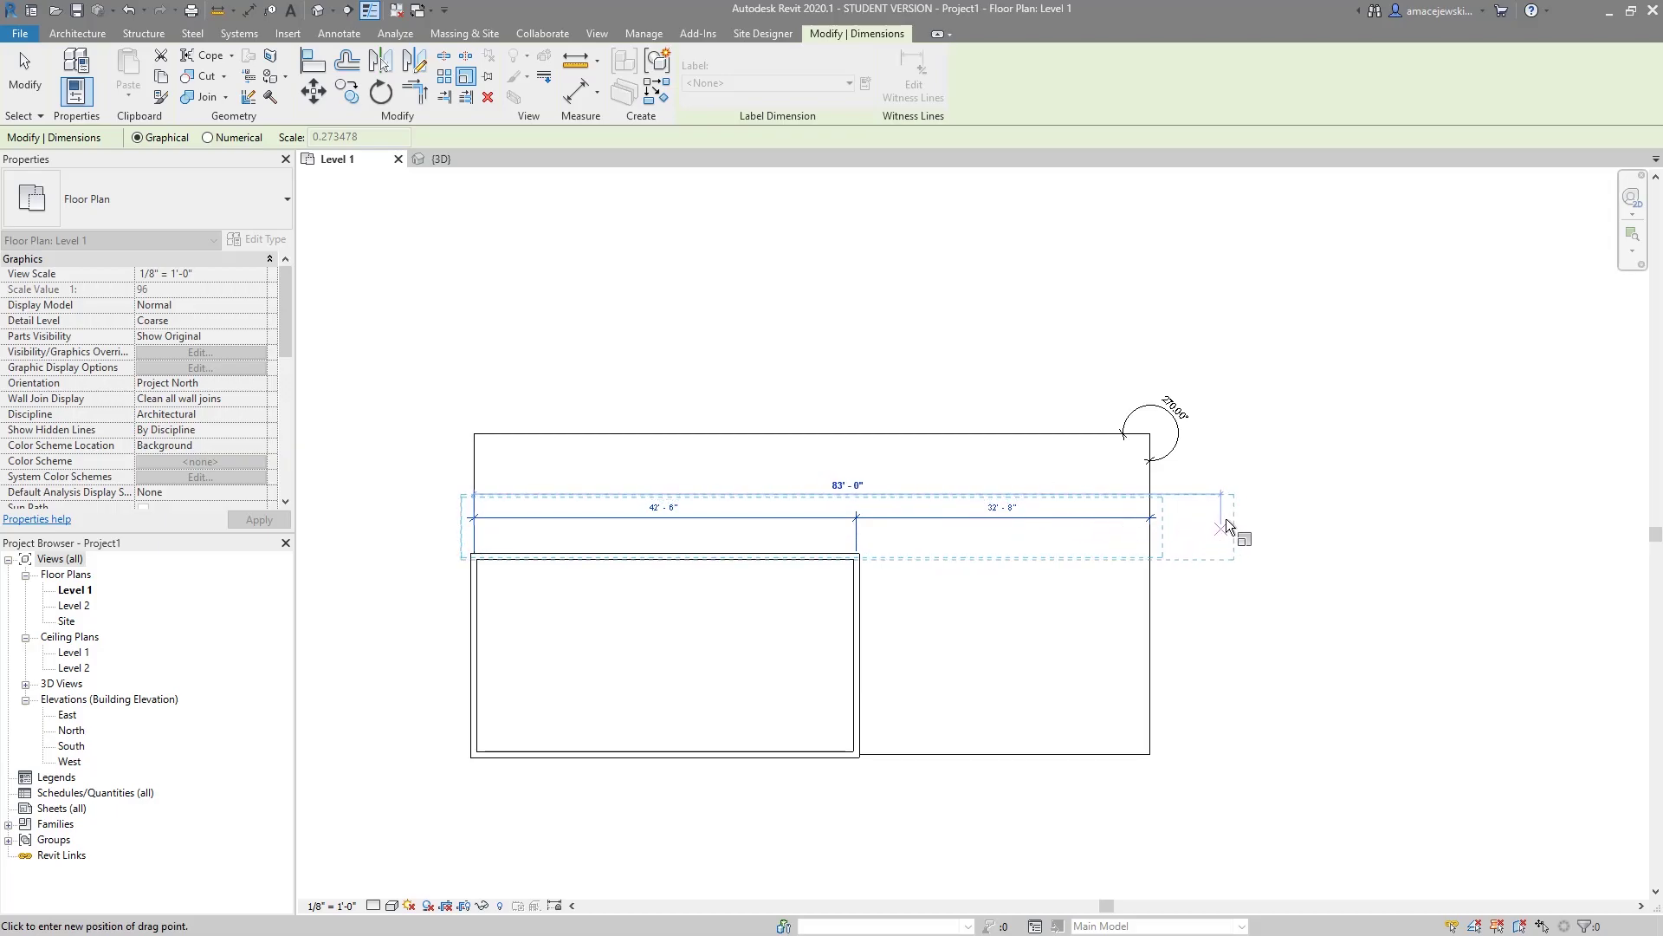
pyautogui.press('Escape')
# Try scaling the linear dimension string upward graphically from an origin level with the room's upper wall, and move it back down.
pyautogui.click(514, 83)
pyautogui.click(909, 555)
pyautogui.click(913, 502)
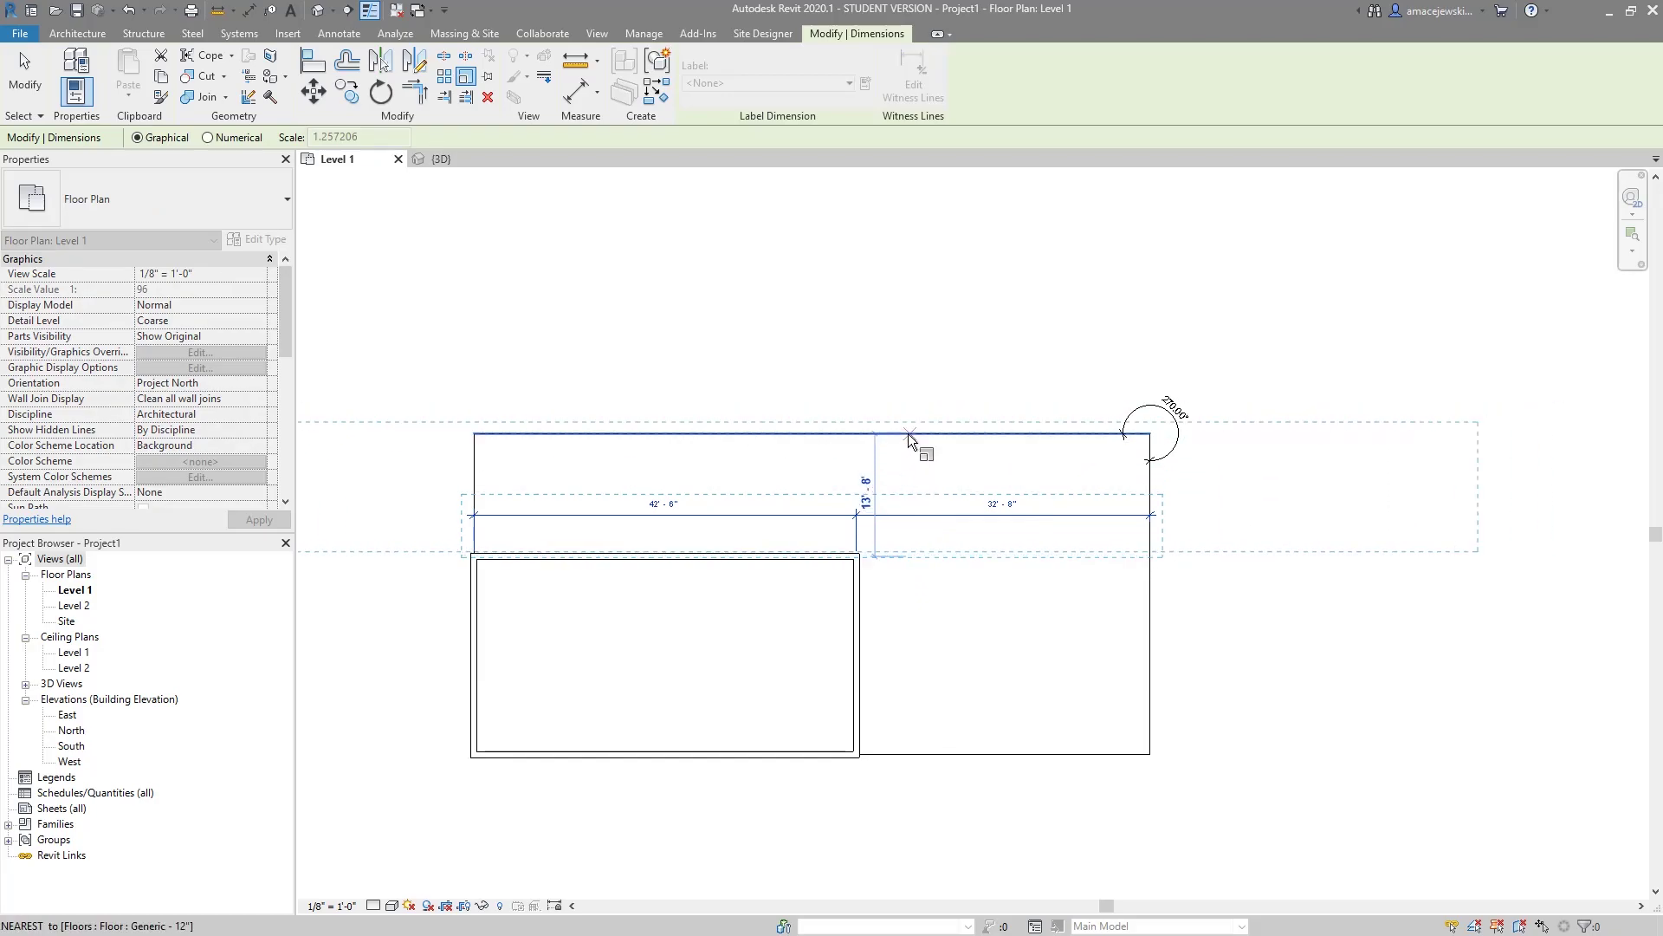
pyautogui.click(892, 390)
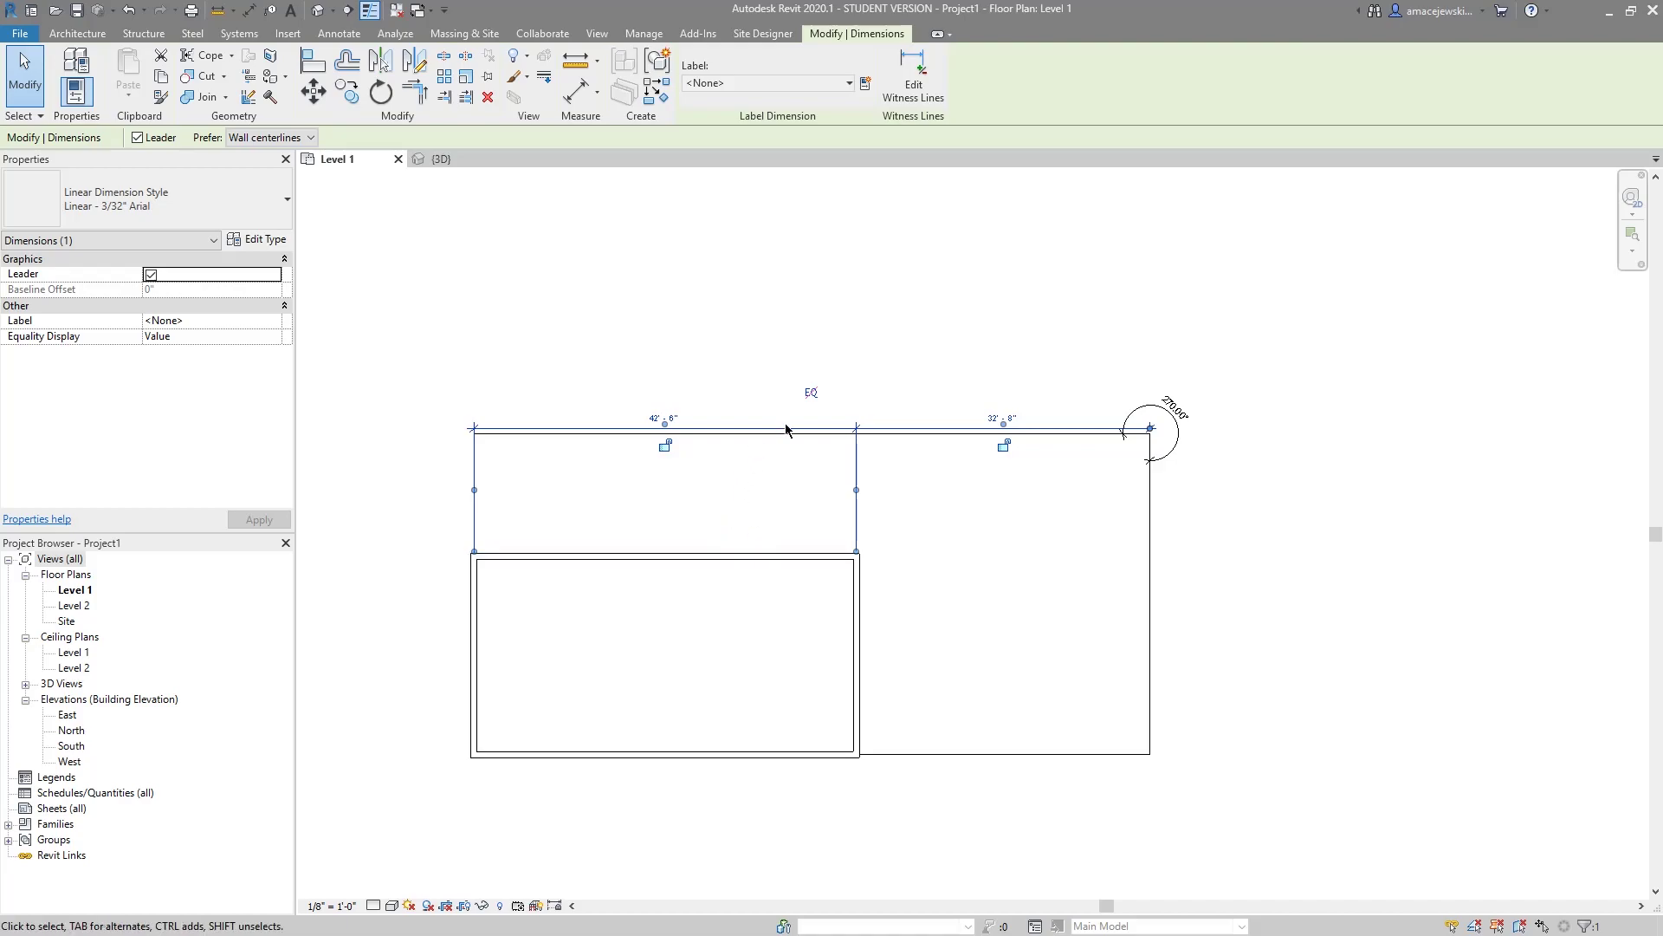
pyautogui.moveTo(797, 428); pyautogui.dragTo(882, 513)
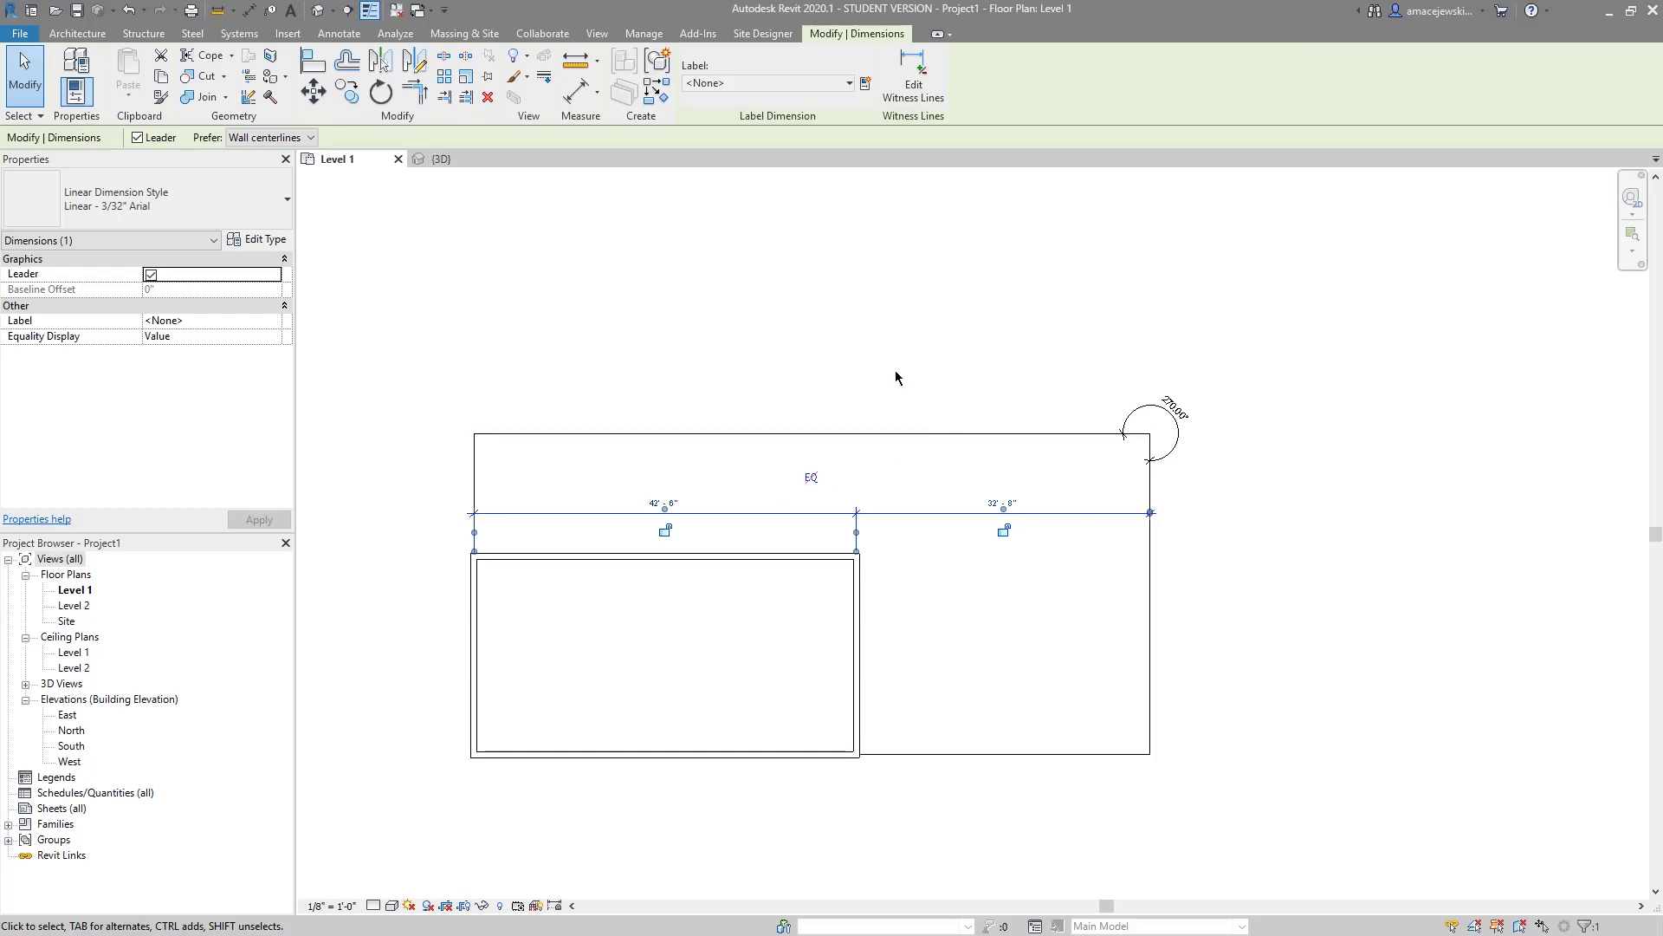
# Try enlarging the 270° angular dimension's arc by scaling it graphically from the floor's upper-right corner.
pyautogui.click(1191, 437)
pyautogui.click(1174, 431)
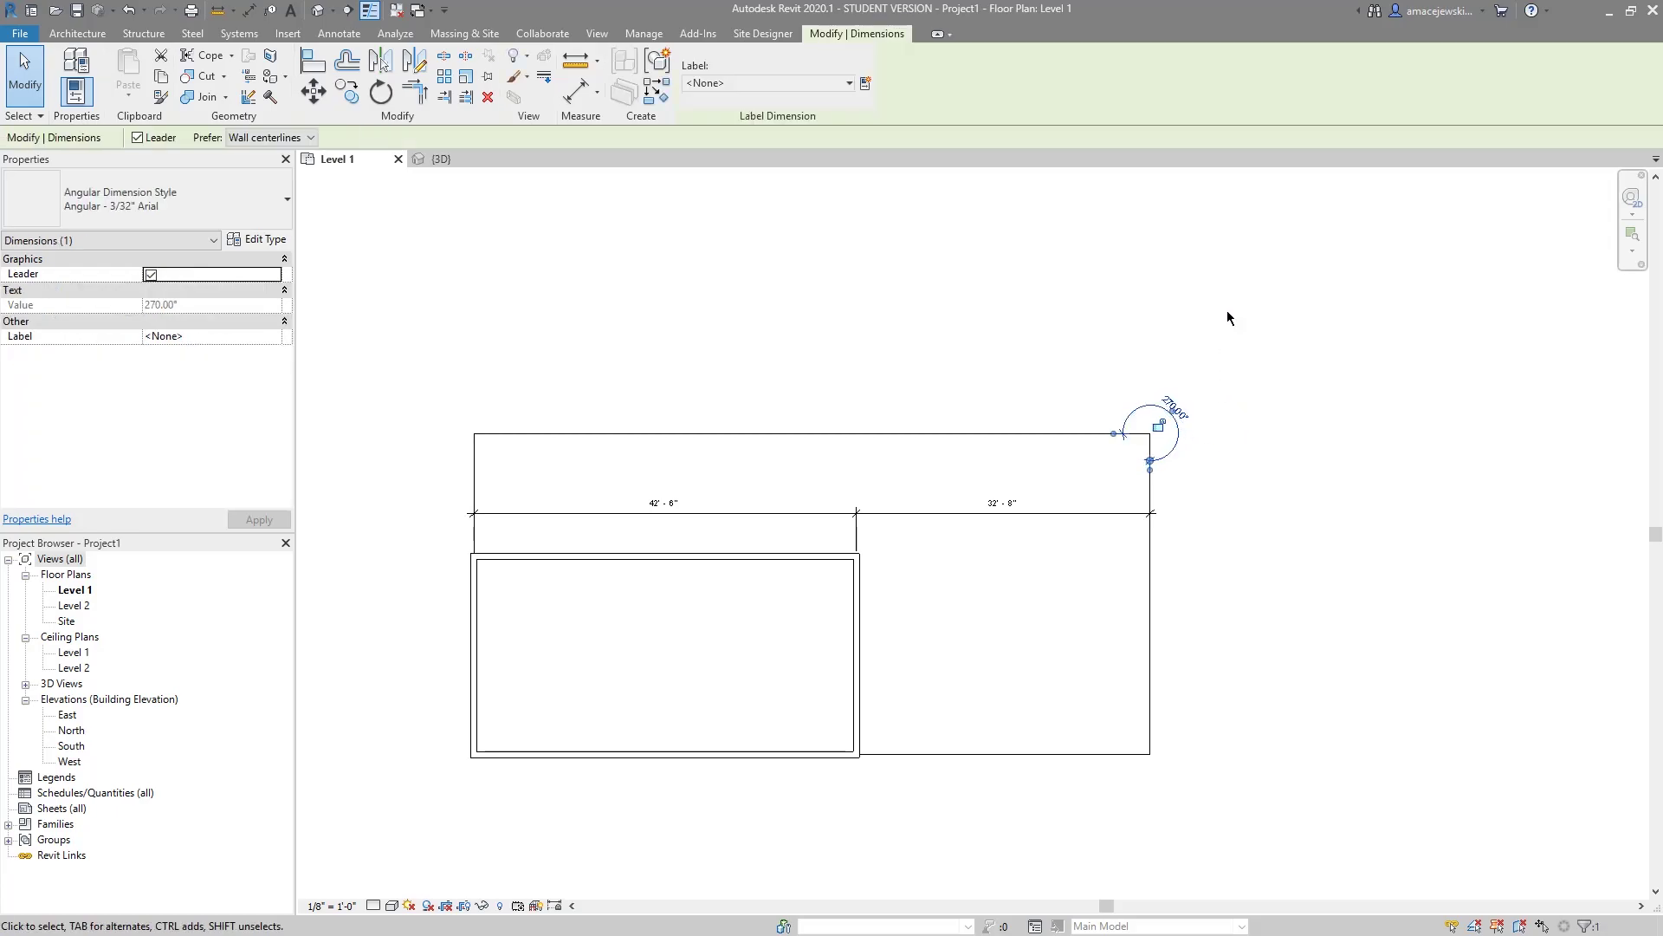
pyautogui.click(465, 77)
pyautogui.click(1151, 433)
pyautogui.click(1162, 431)
pyautogui.click(1253, 434)
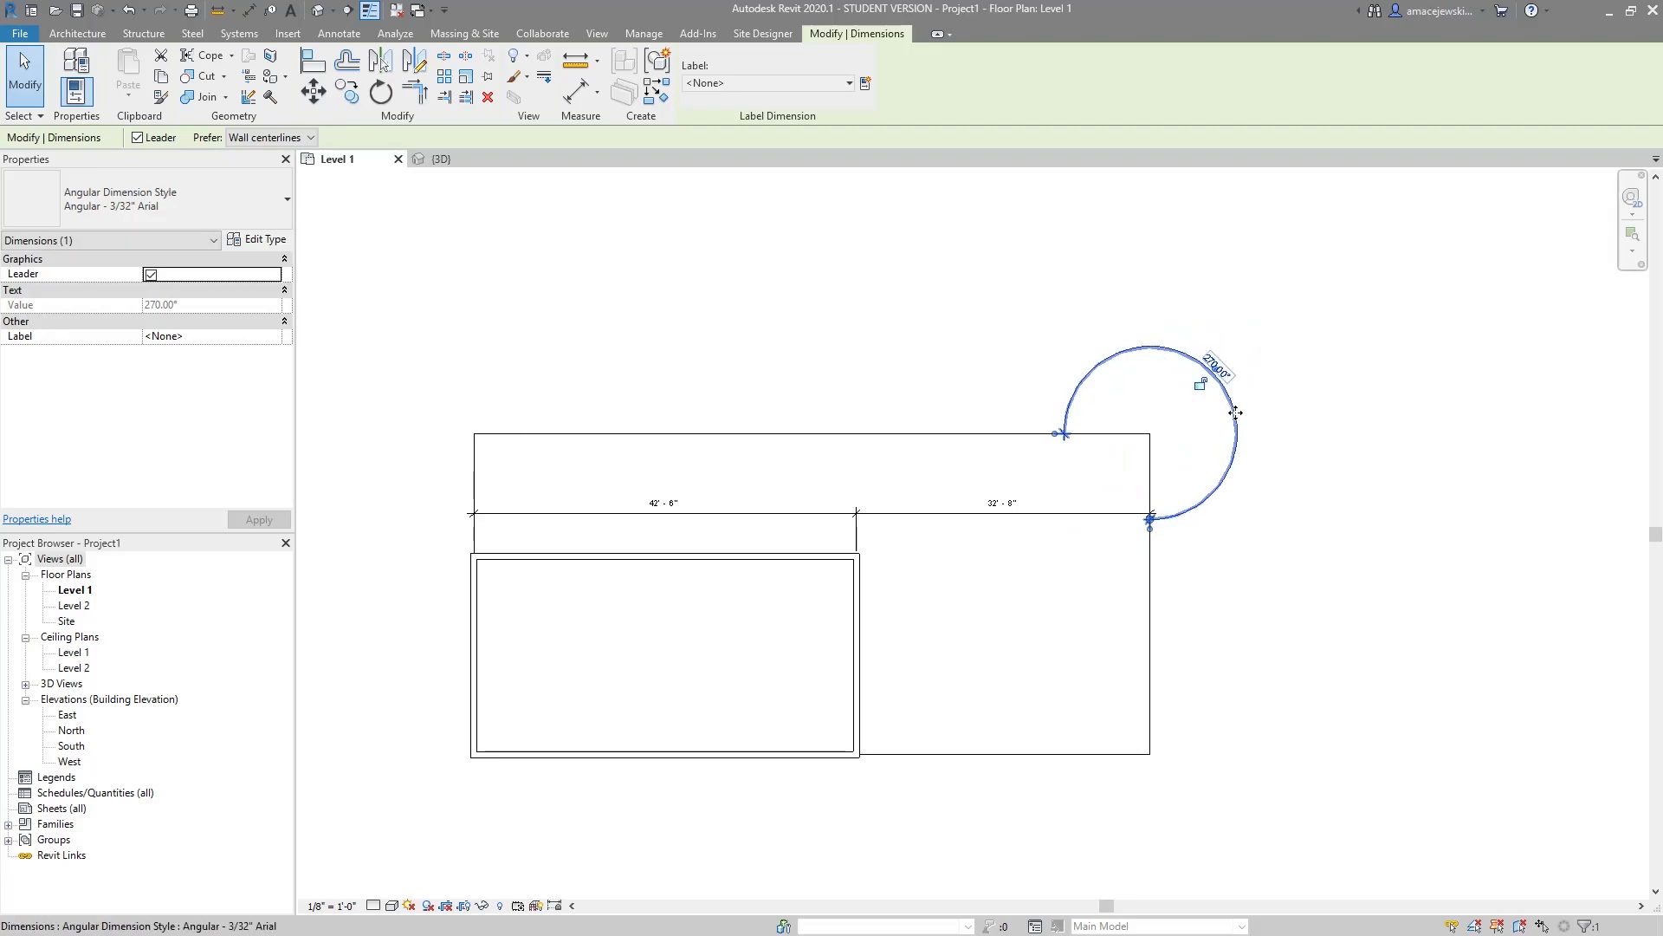
# Shrink the angular dimension's arc back toward the floor corner and move the linear dimension line just below the floor's upper edge.
pyautogui.moveTo(1213, 374); pyautogui.dragTo(1161, 455)
pyautogui.moveTo(1106, 517); pyautogui.dragTo(1107, 494)
pyautogui.click(1237, 342)
pyautogui.moveTo(1236, 341); pyautogui.dragTo(1189, 437)
pyautogui.click(889, 494)
pyautogui.moveTo(889, 494); pyautogui.dragTo(934, 459)
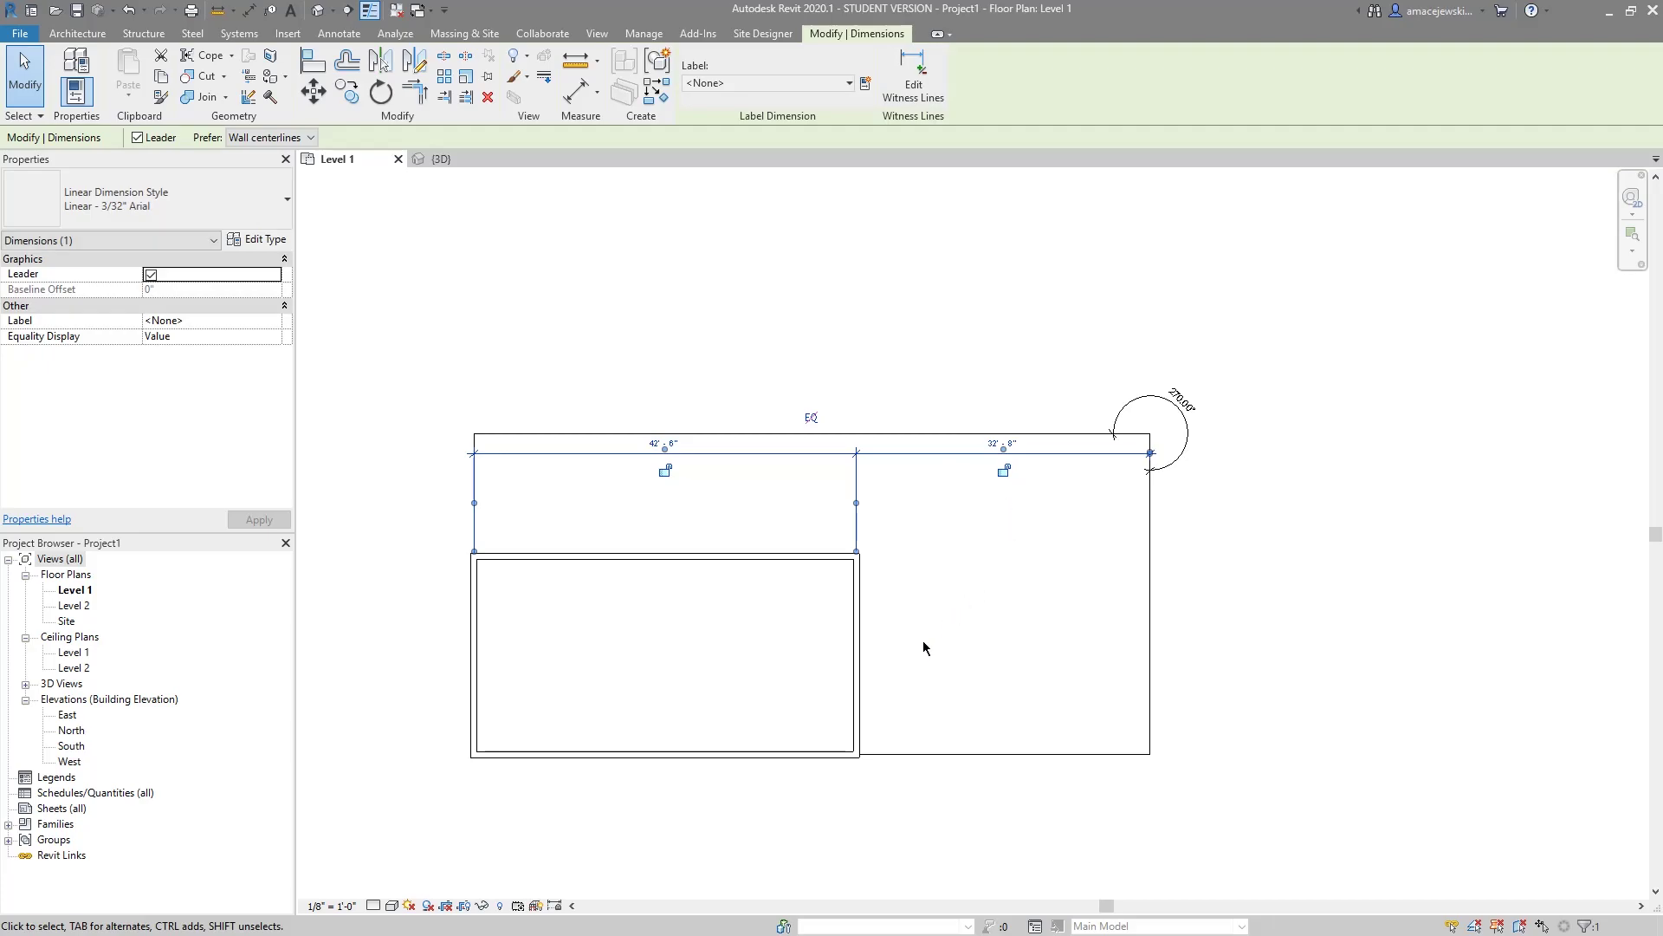
pyautogui.click(954, 565)
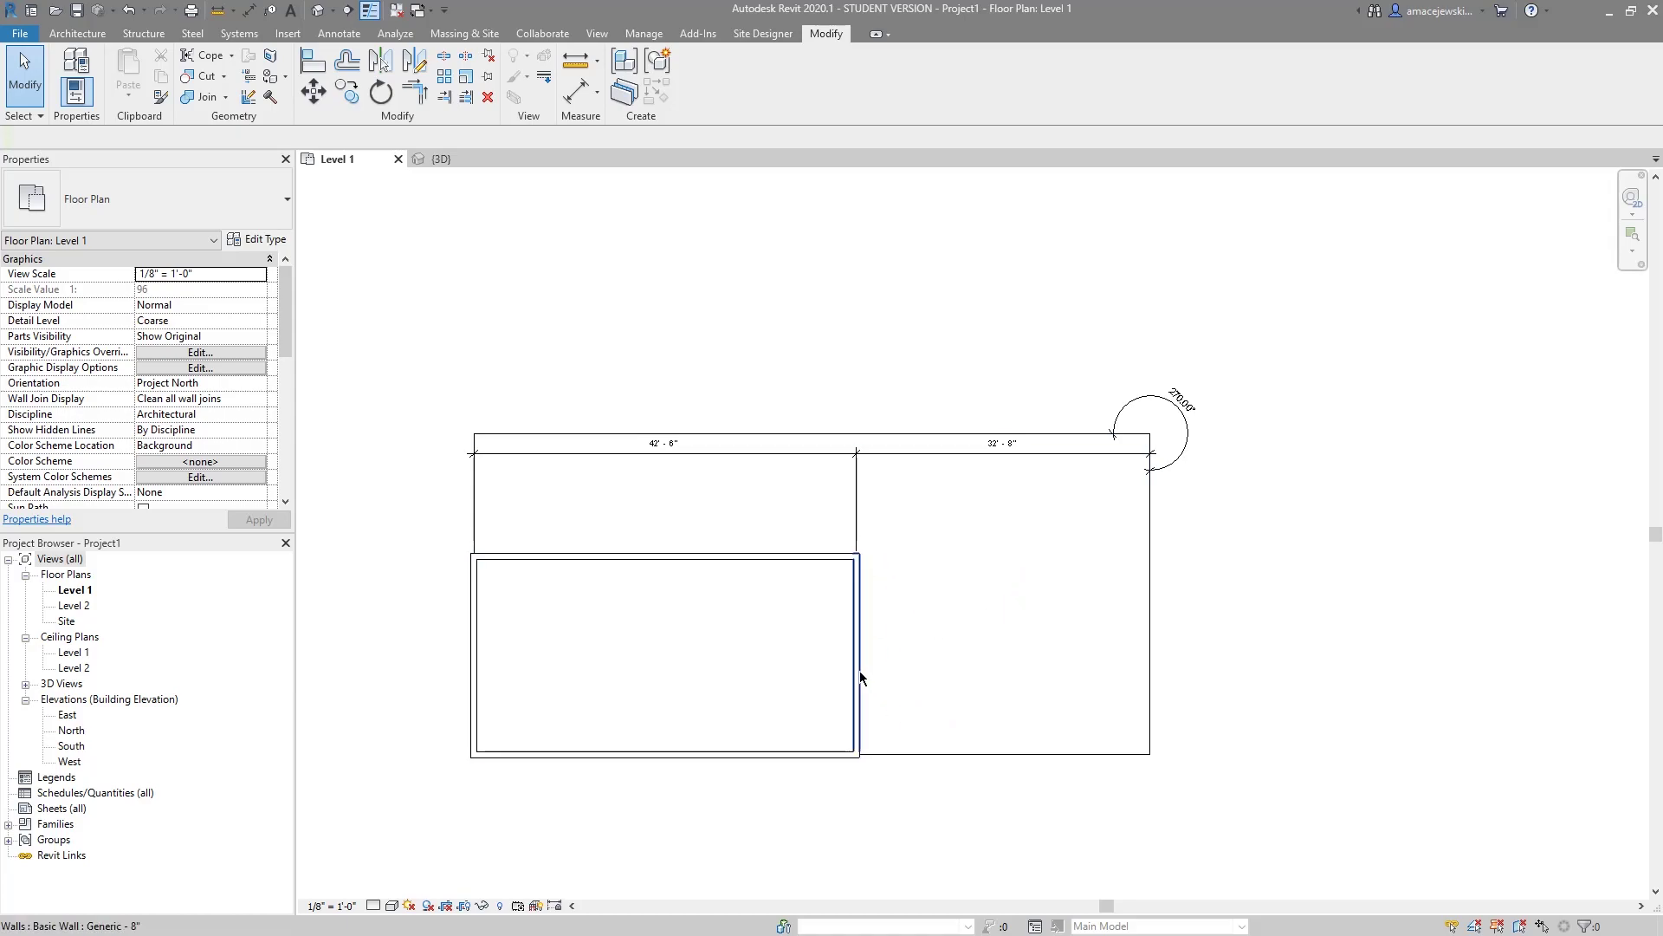
# Scale the four-wall chain graphically from its lower-left corner, stretching its lower-right corner to the floor's lower-right corner.
pyautogui.press('Tab')
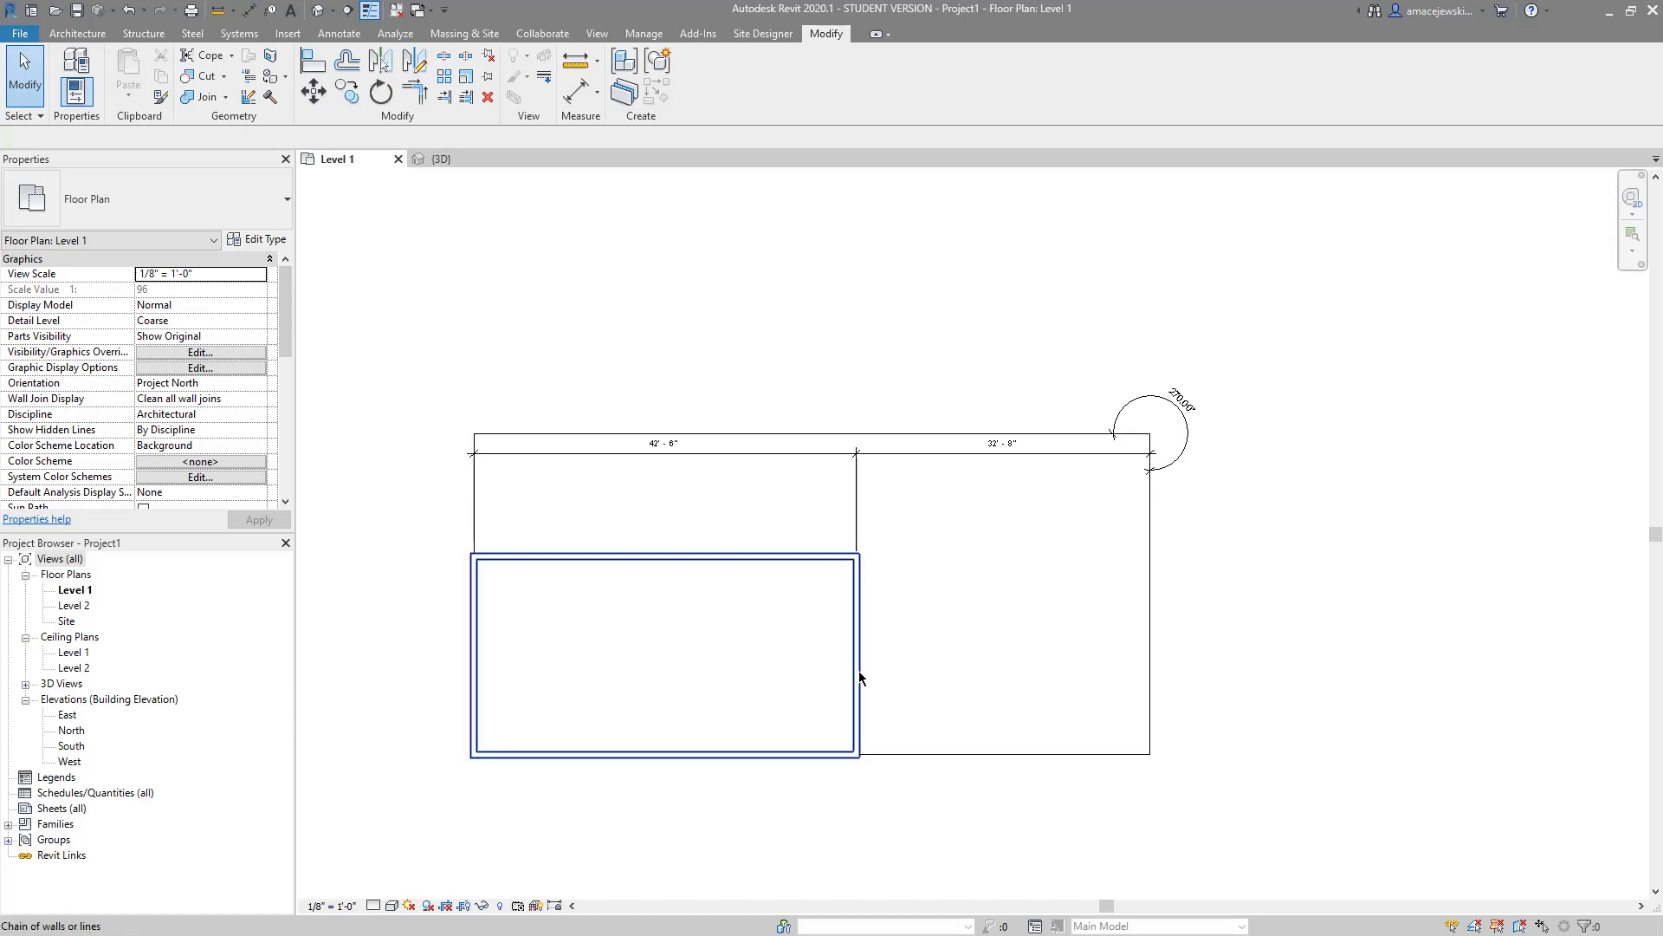
pyautogui.click(861, 677)
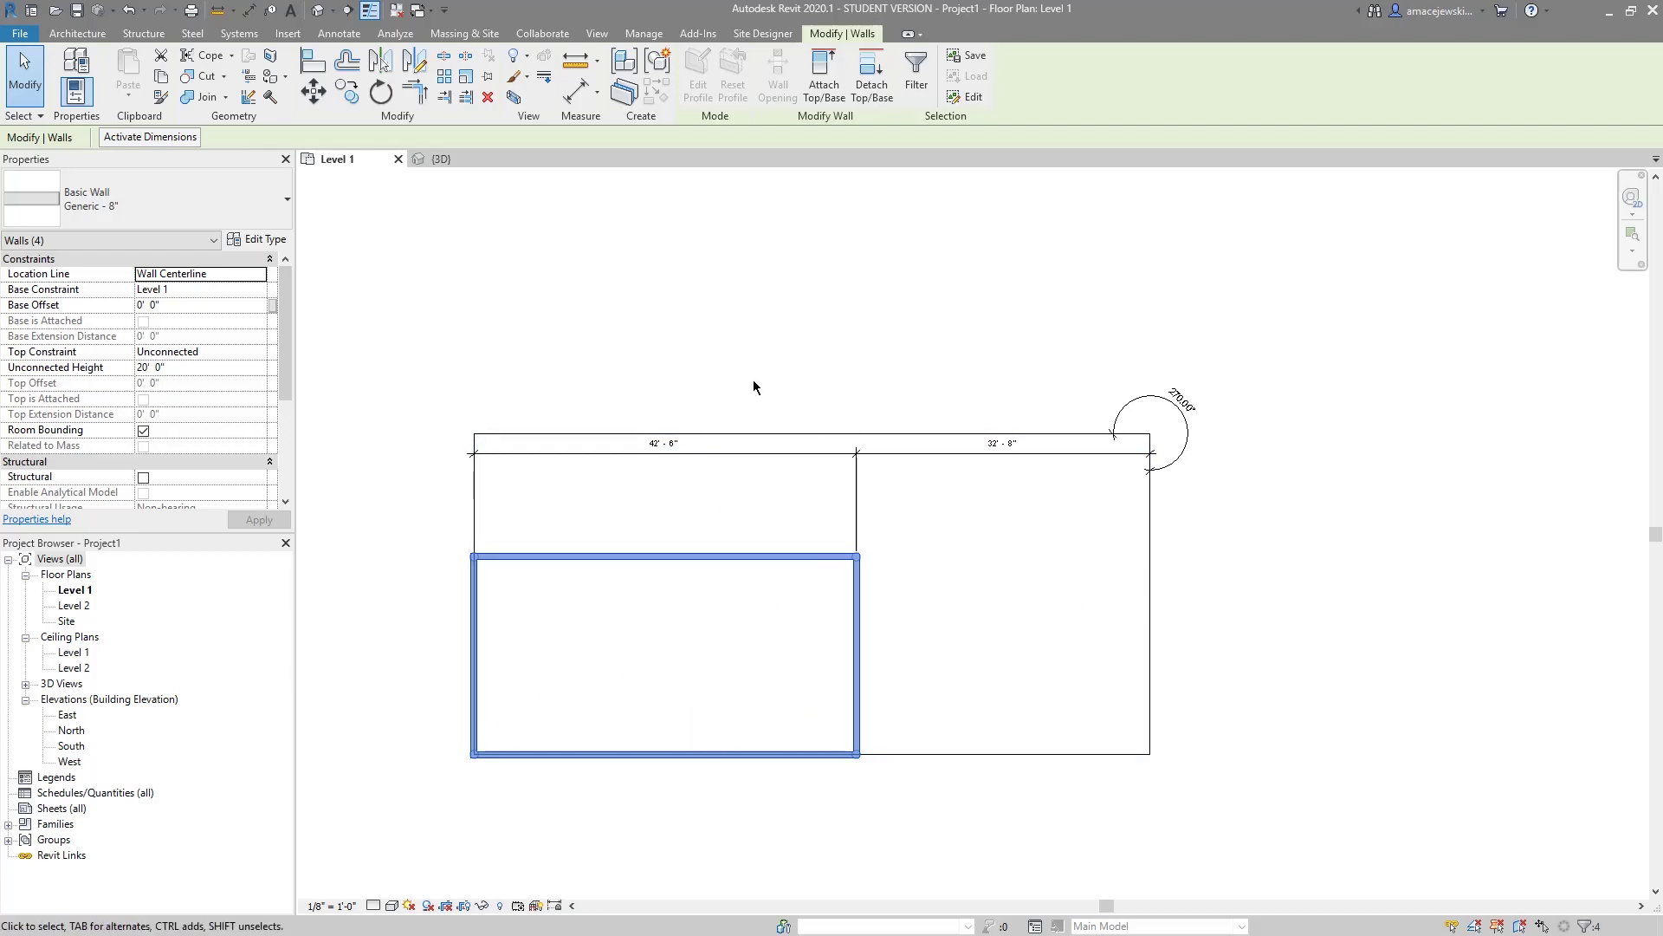
pyautogui.click(466, 76)
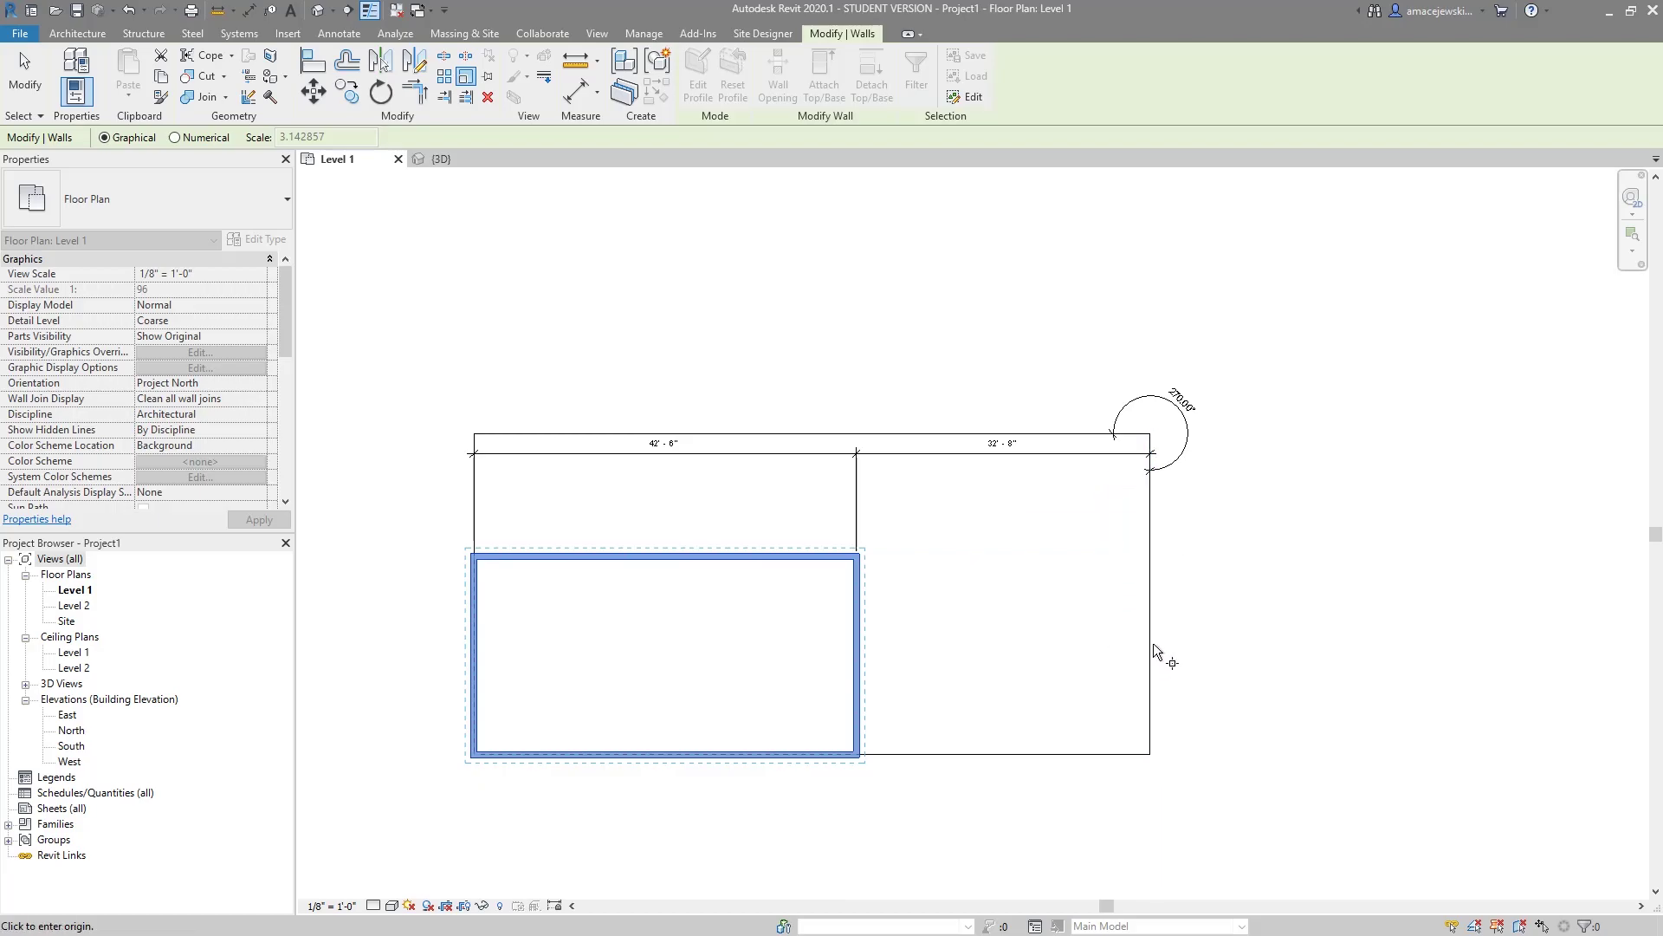
pyautogui.click(475, 755)
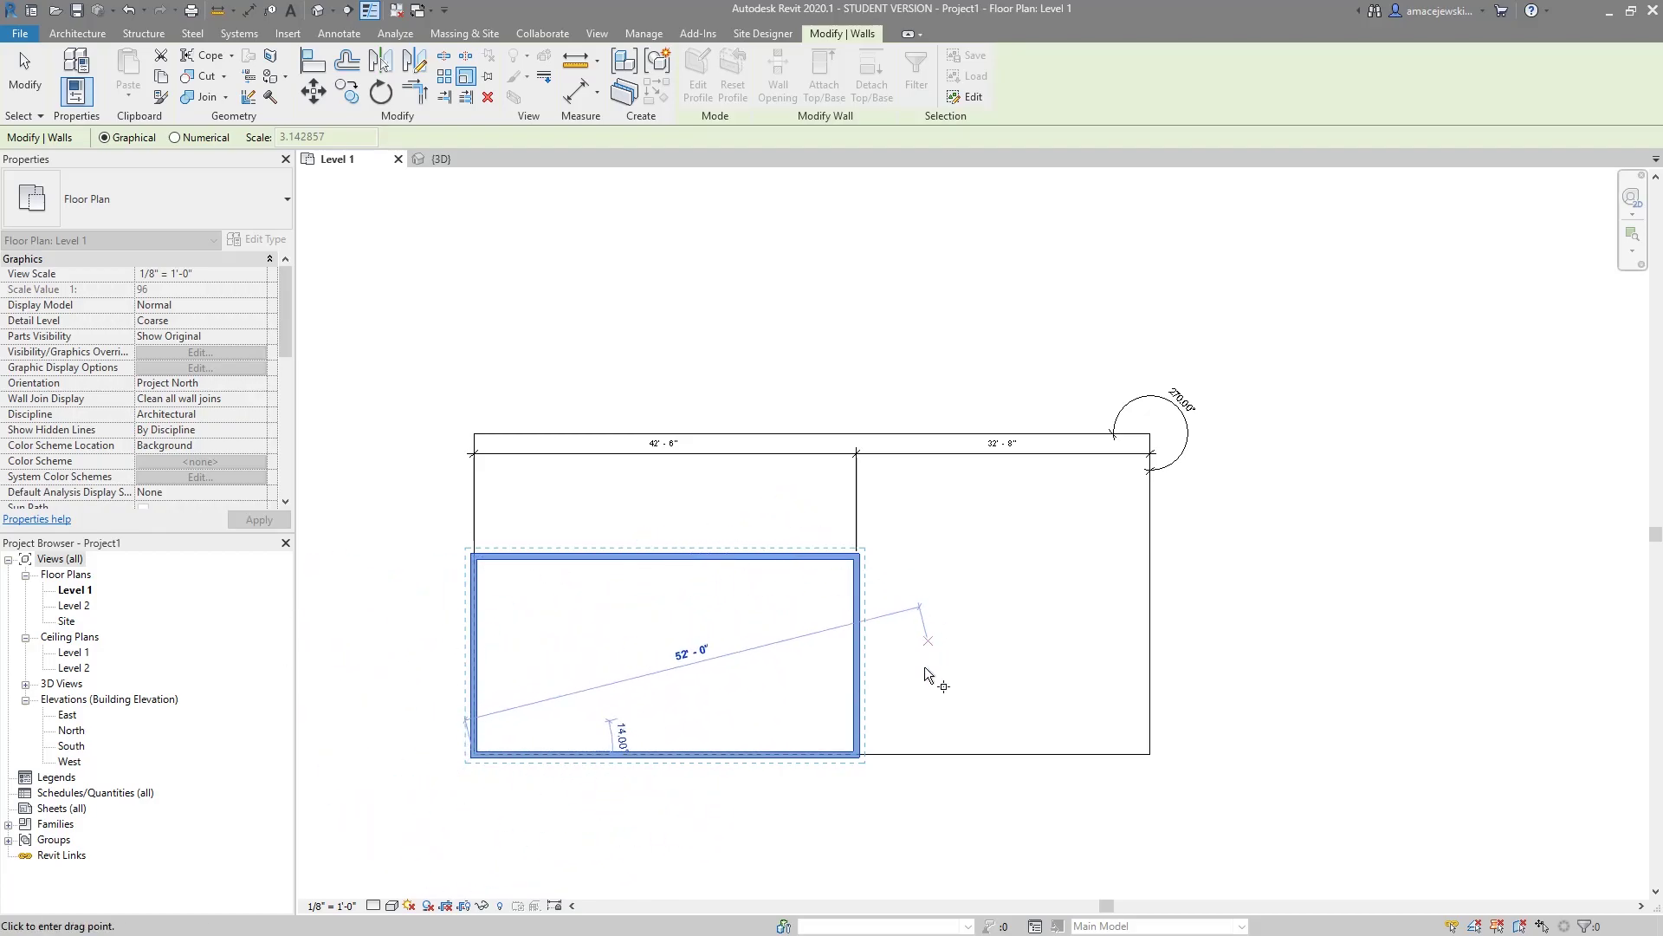
pyautogui.click(855, 754)
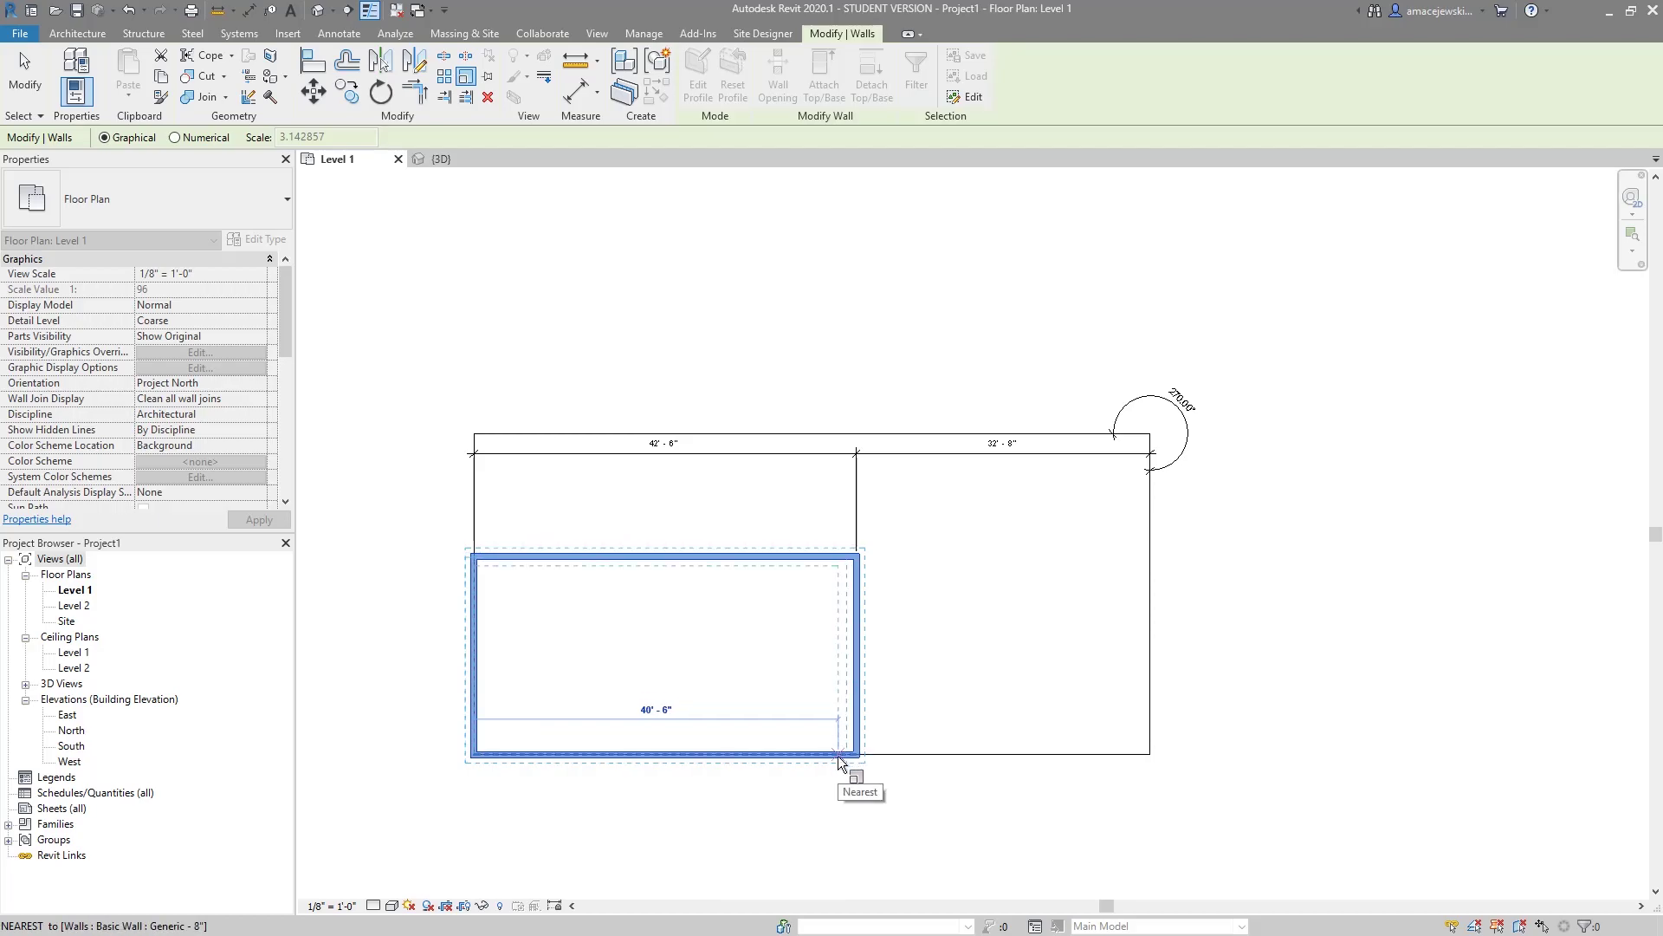
pyautogui.click(1150, 754)
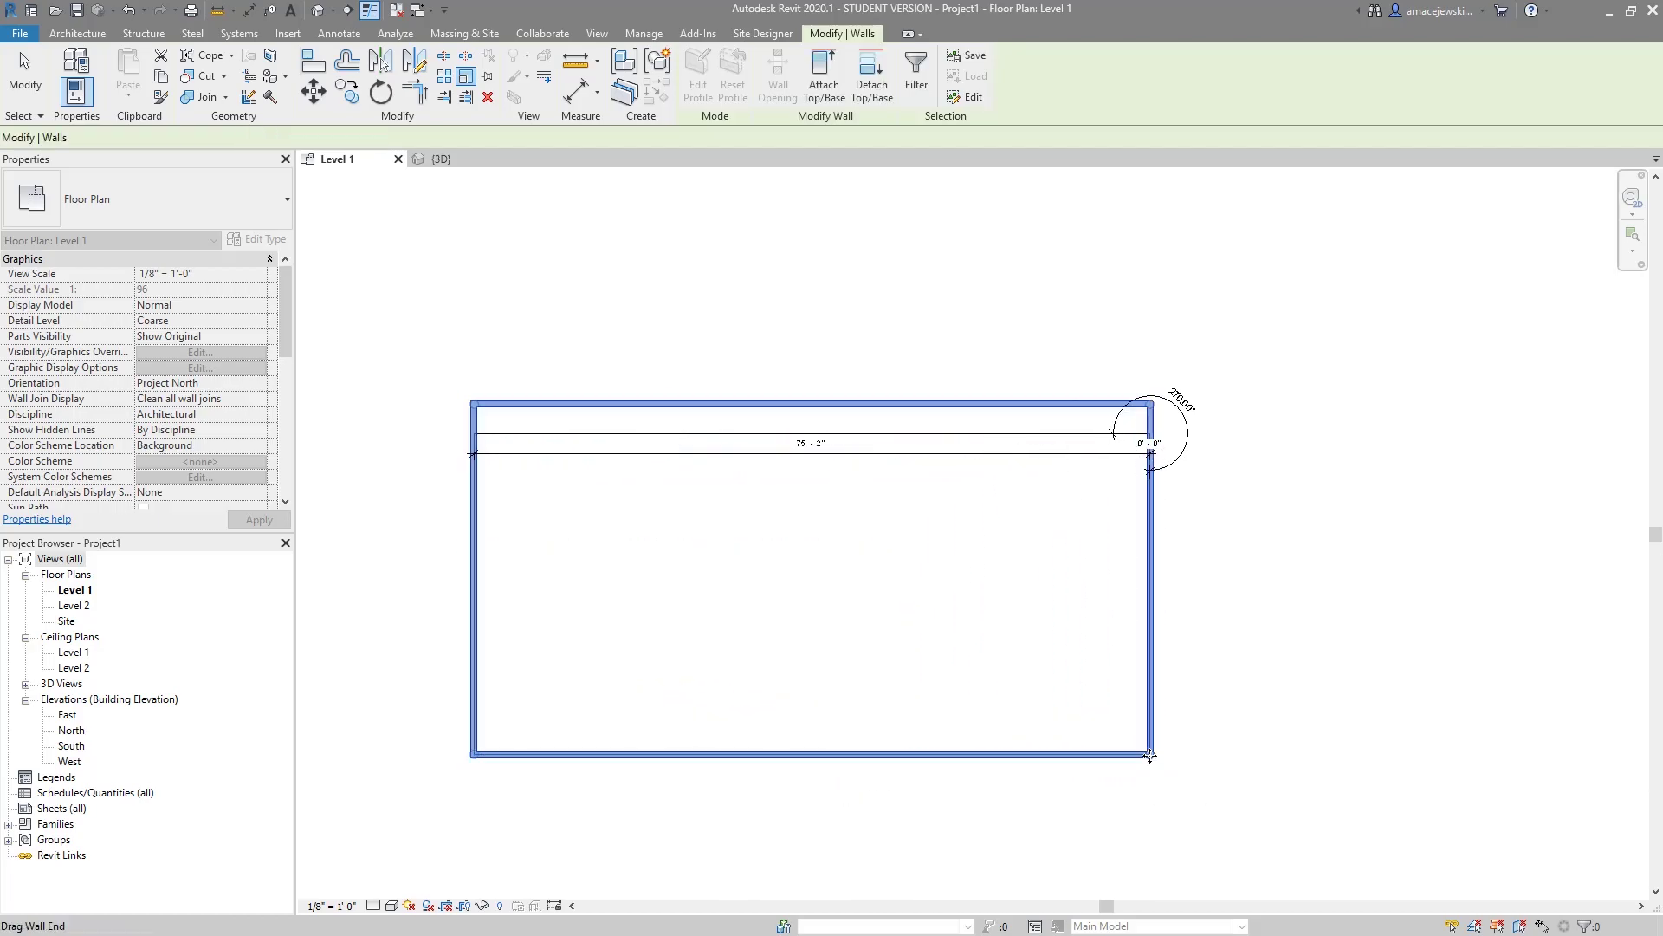
pyautogui.click(846, 563)
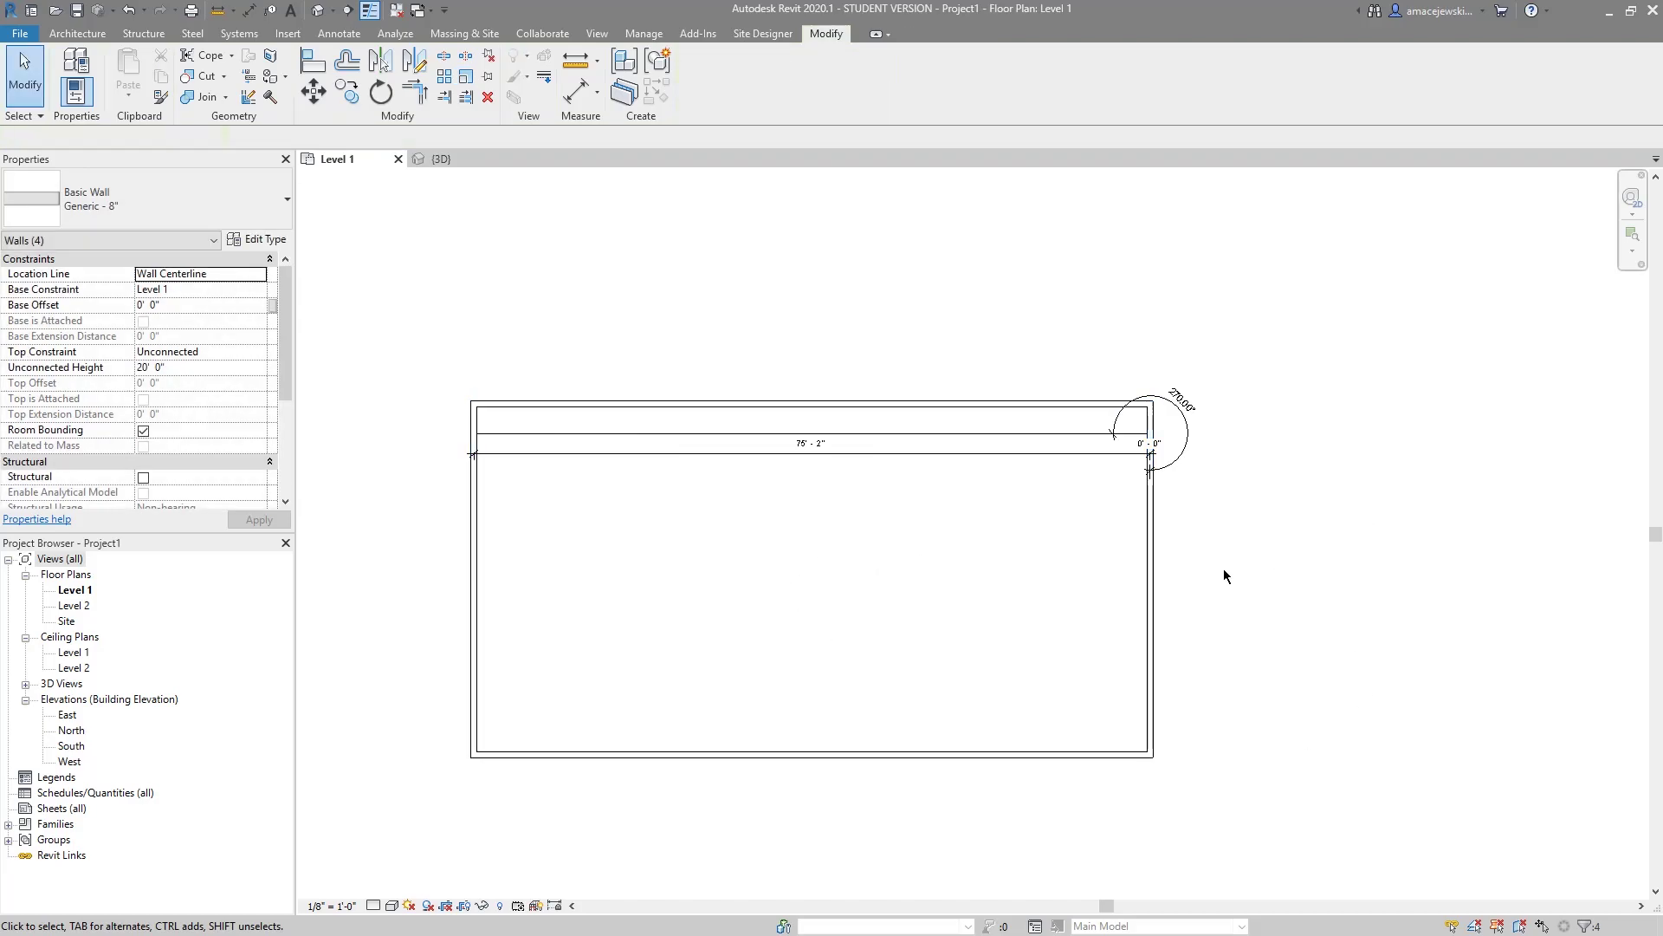
# Examine the side walls, the floor and the upper wall individually to compare the scaled wall chain with the floor outline.
pyautogui.click(1151, 652)
pyautogui.click(473, 662)
pyautogui.click(1149, 657)
pyautogui.click(997, 428)
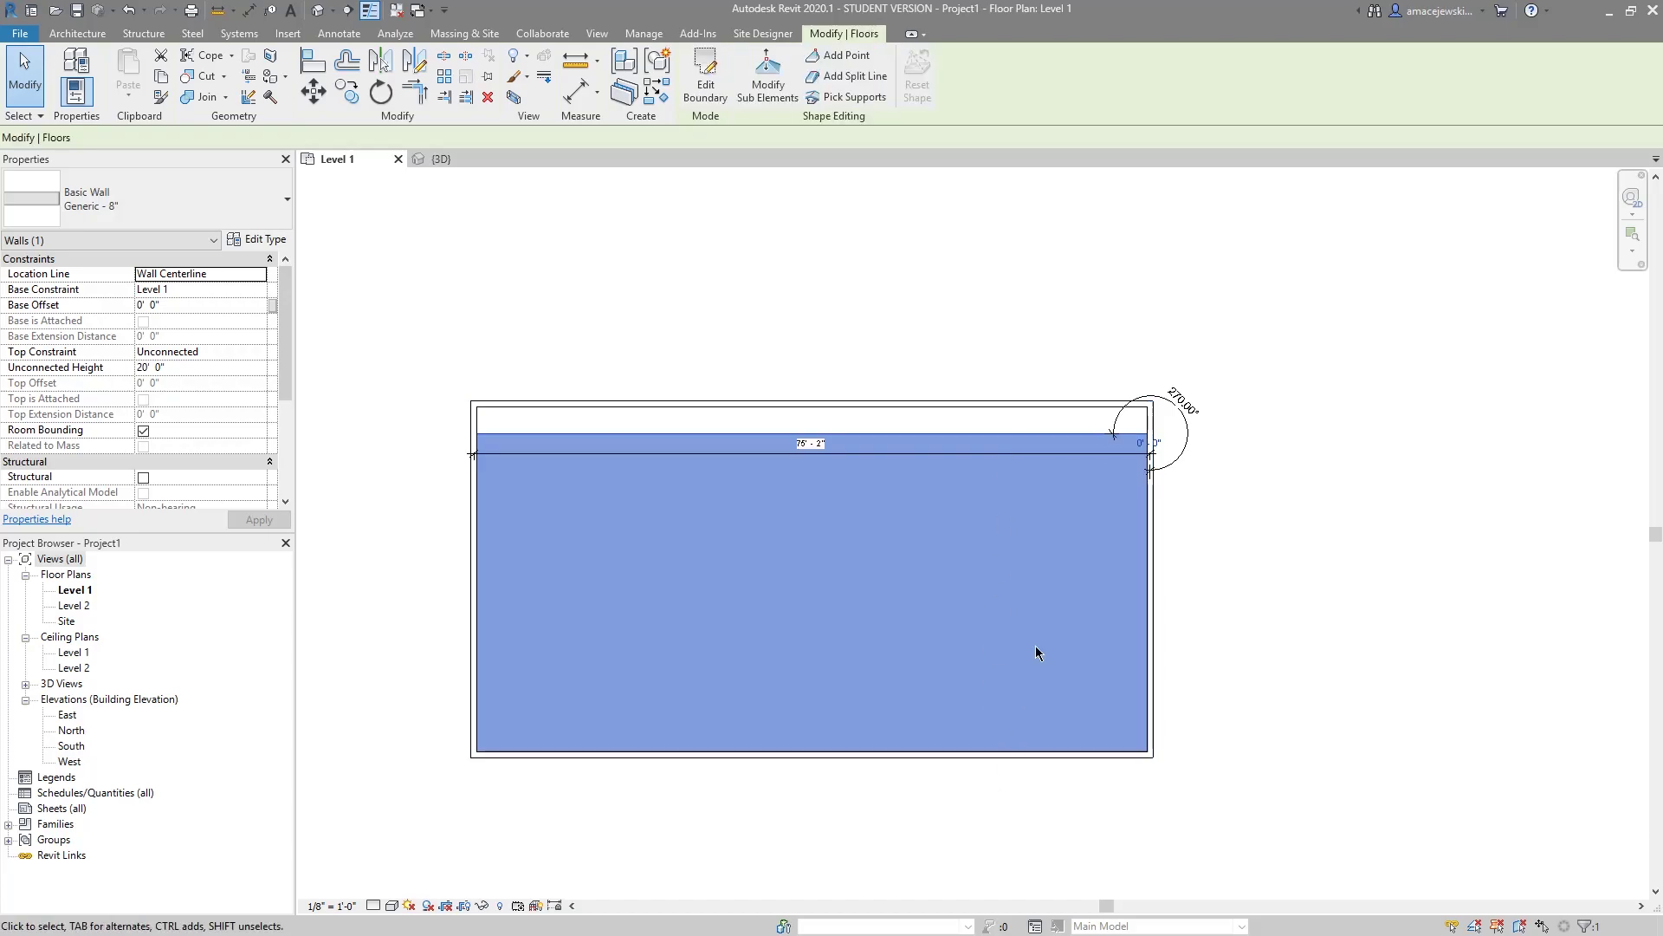
pyautogui.press('Escape')
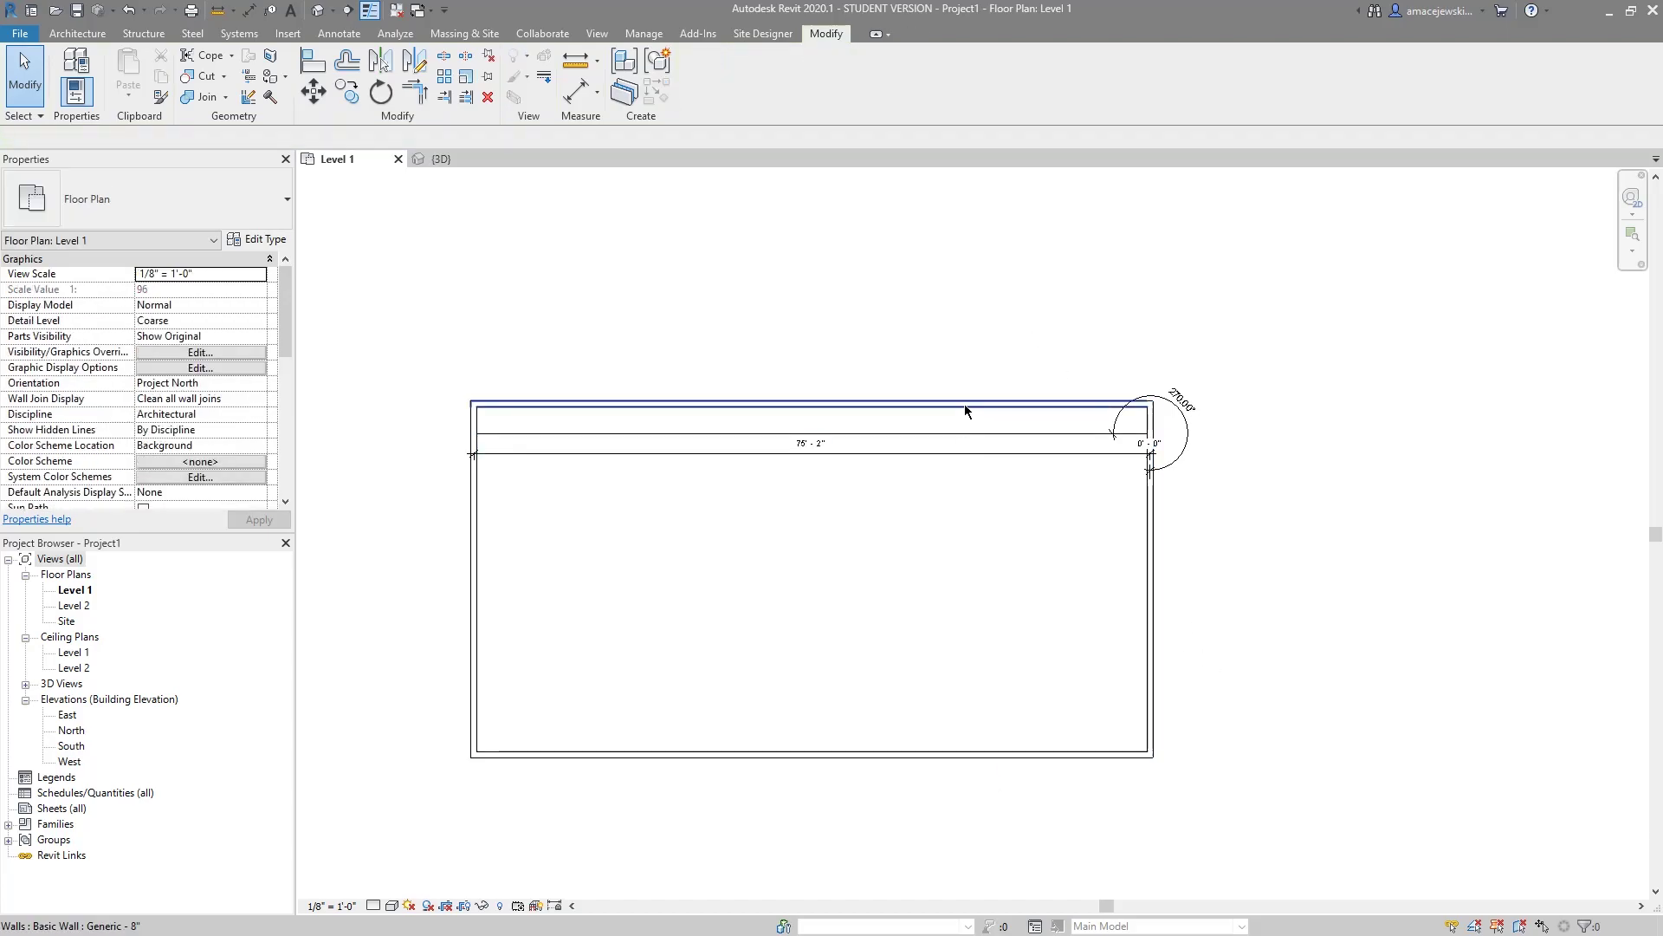
pyautogui.click(948, 404)
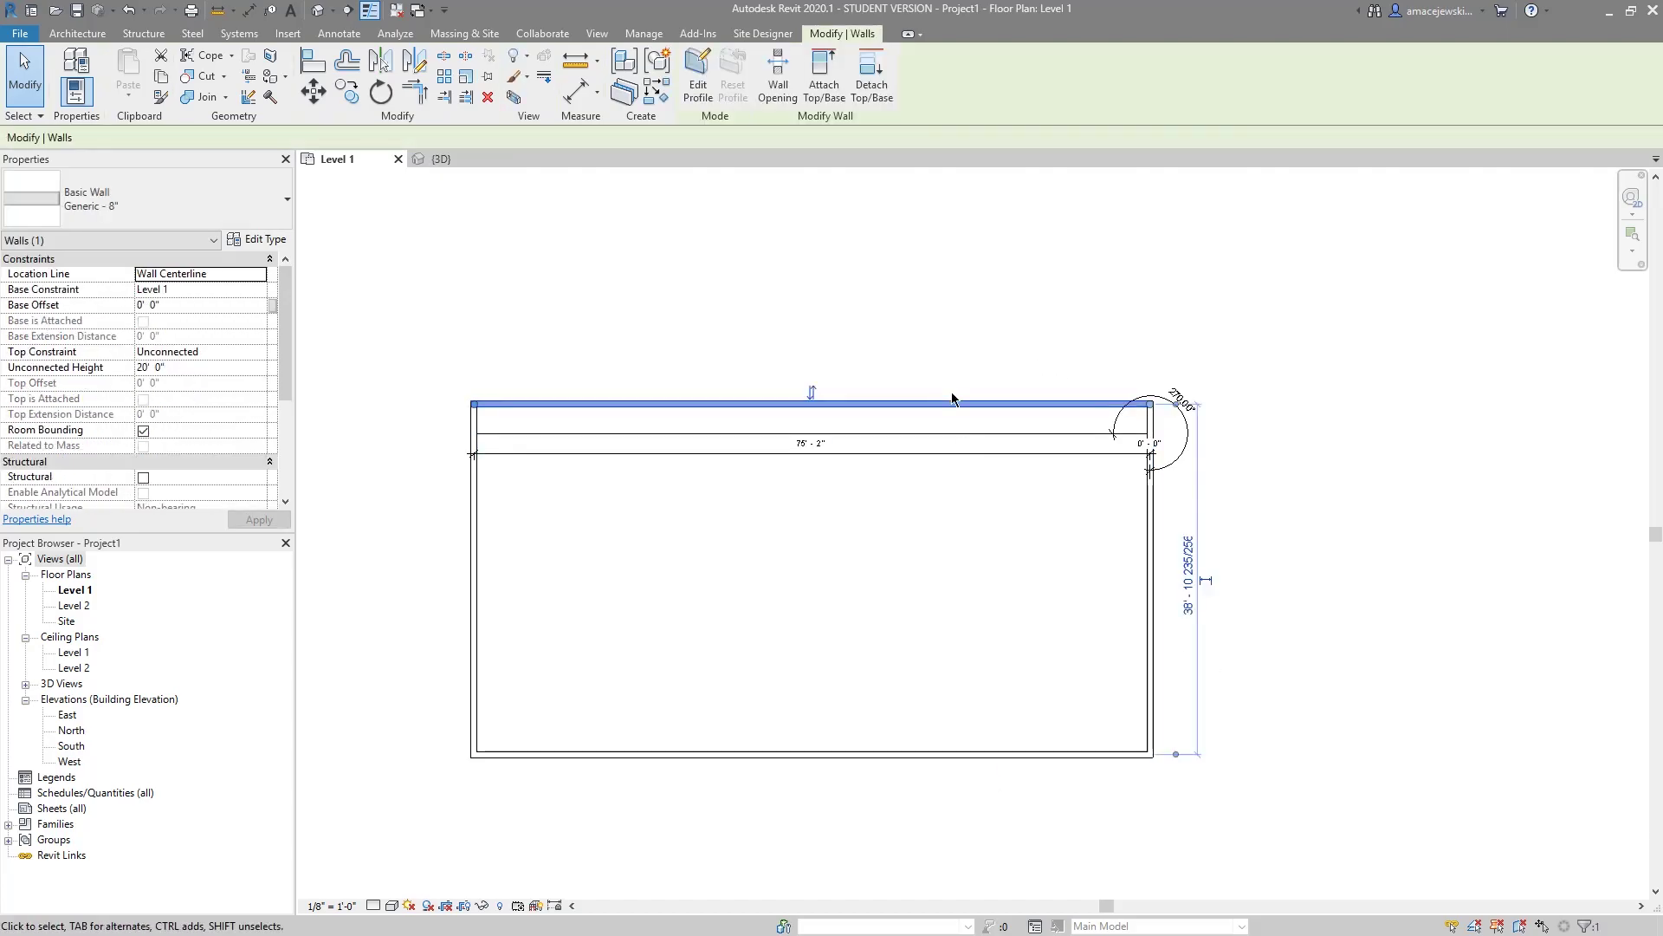
pyautogui.press('Escape')
pyautogui.moveTo(1217, 557); pyautogui.dragTo(705, 569)
pyautogui.click(419, 448)
# Scale the two side walls together graphically, with the origin on the lower wall, from the upper wall down to the floor's upper edge.
pyautogui.click(474, 485)
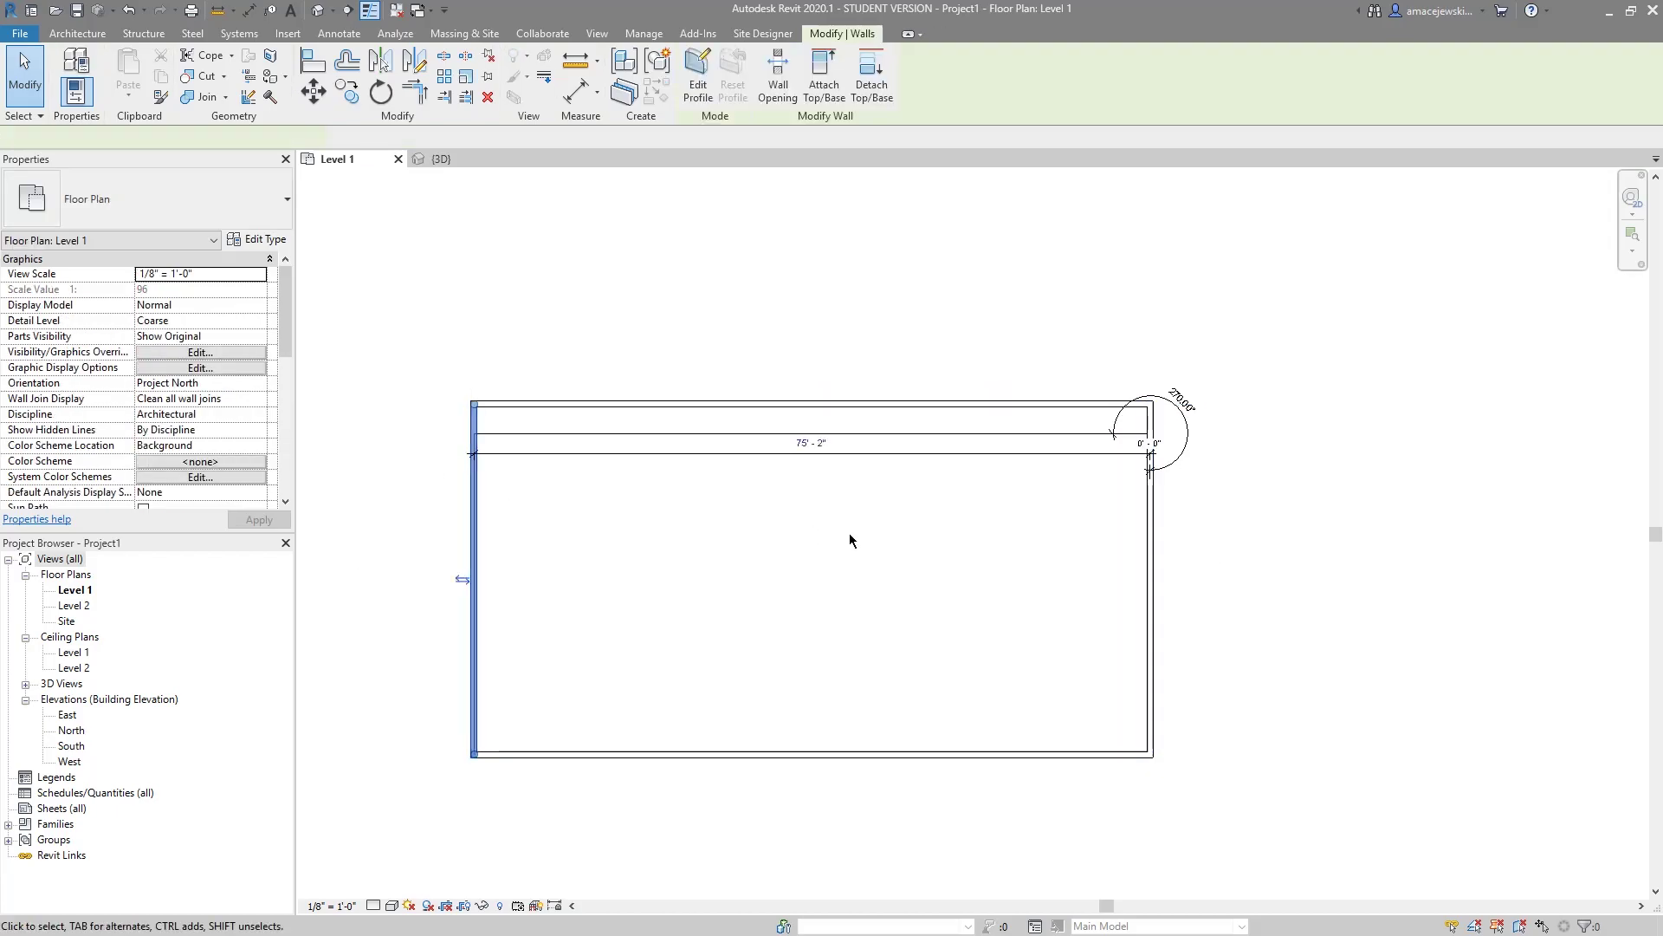
pyautogui.keyDown('ctrl'); pyautogui.click(1151, 541); pyautogui.keyUp('ctrl')
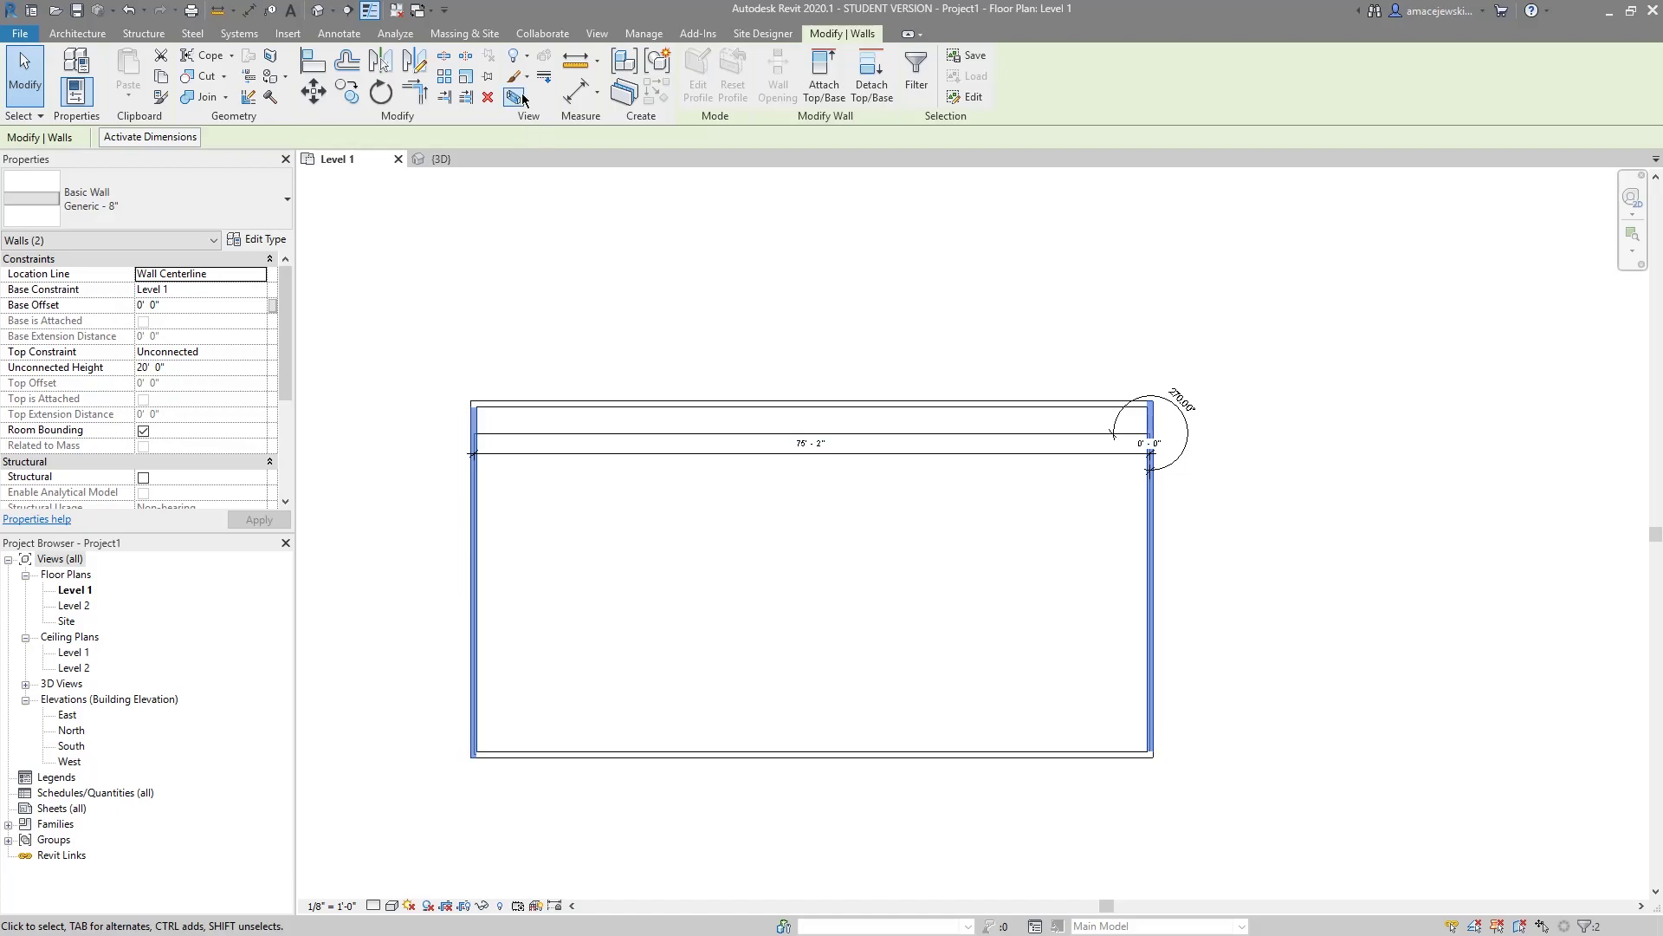
pyautogui.click(466, 76)
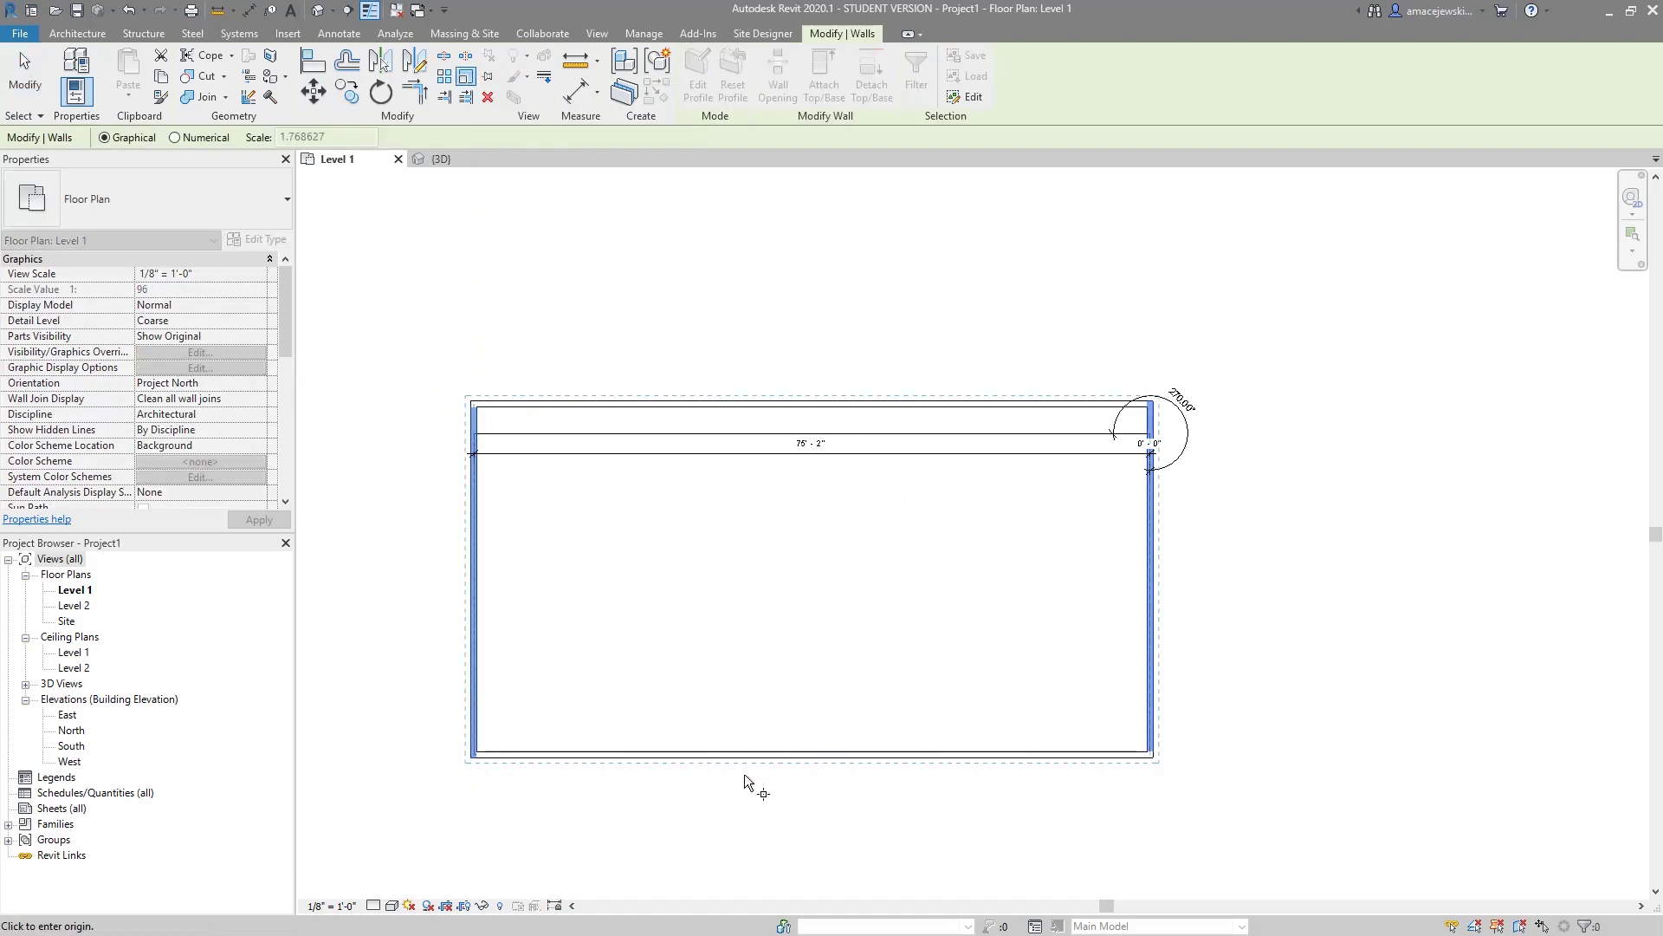
pyautogui.click(1012, 754)
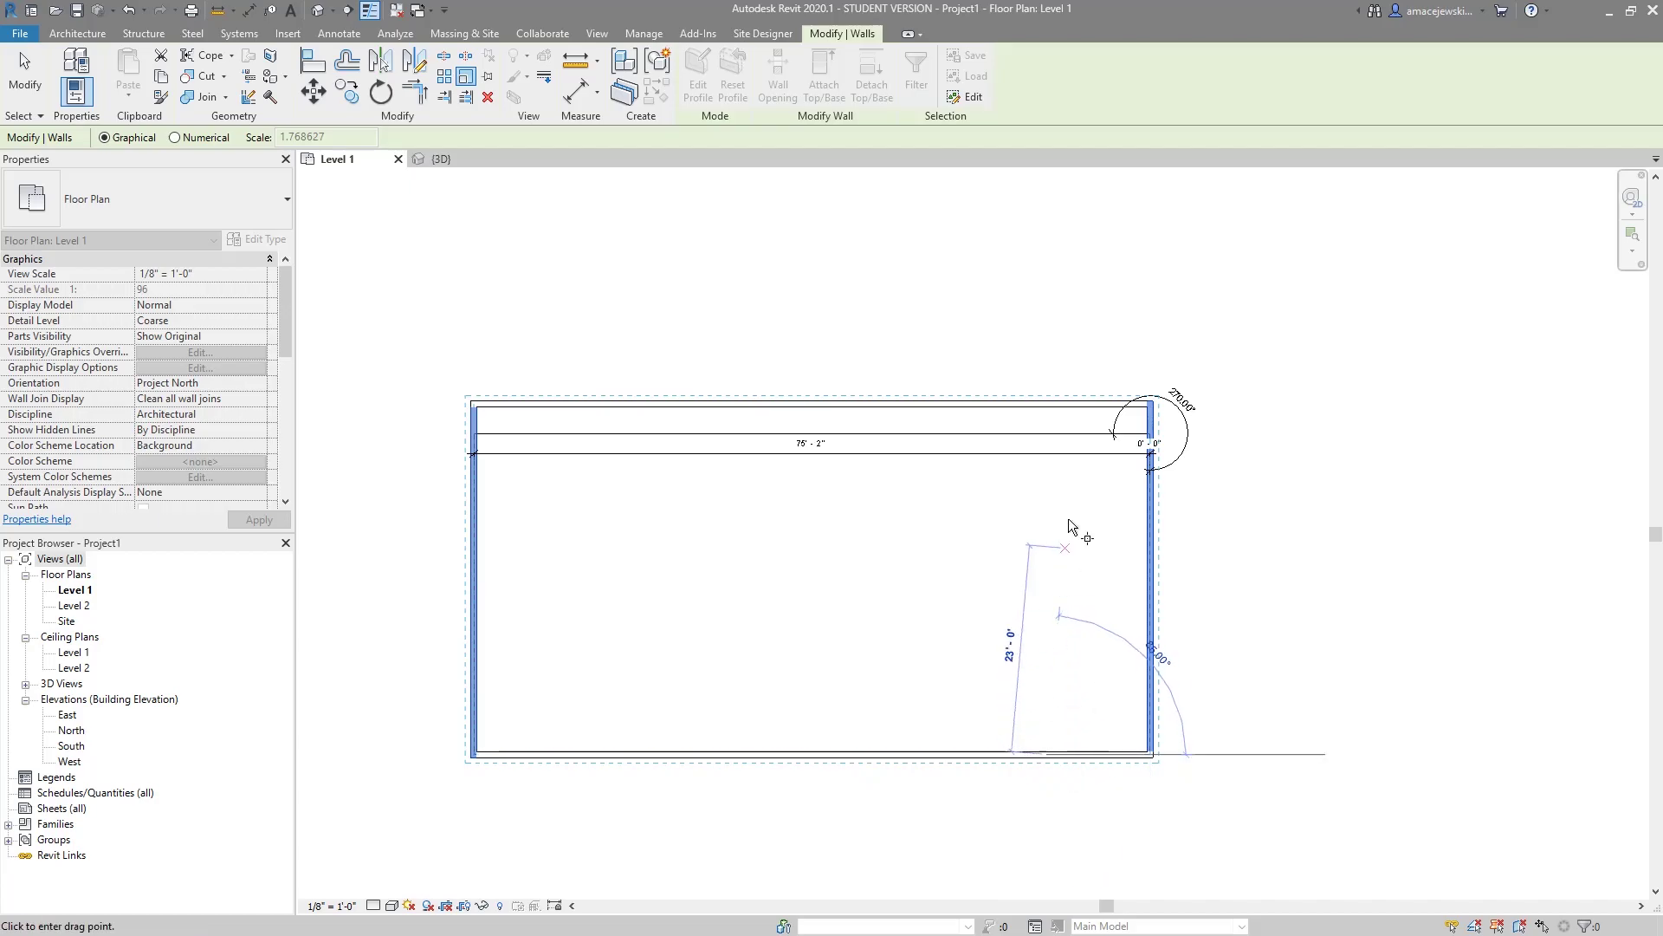
pyautogui.click(1053, 403)
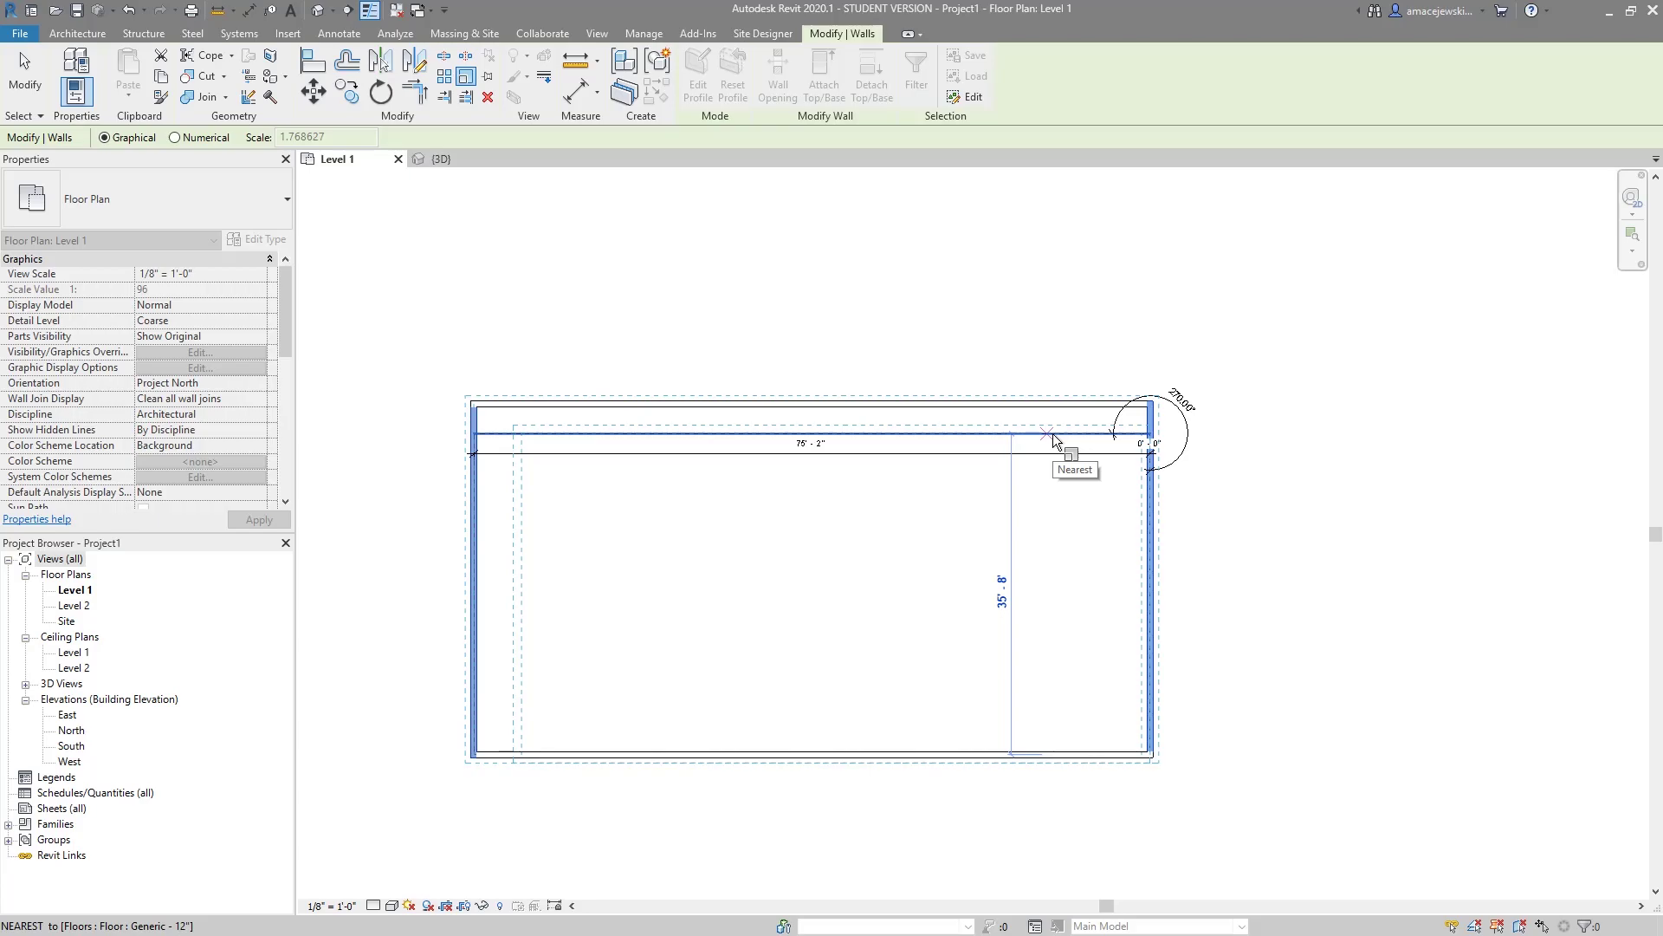
pyautogui.click(1053, 434)
pyautogui.click(1291, 577)
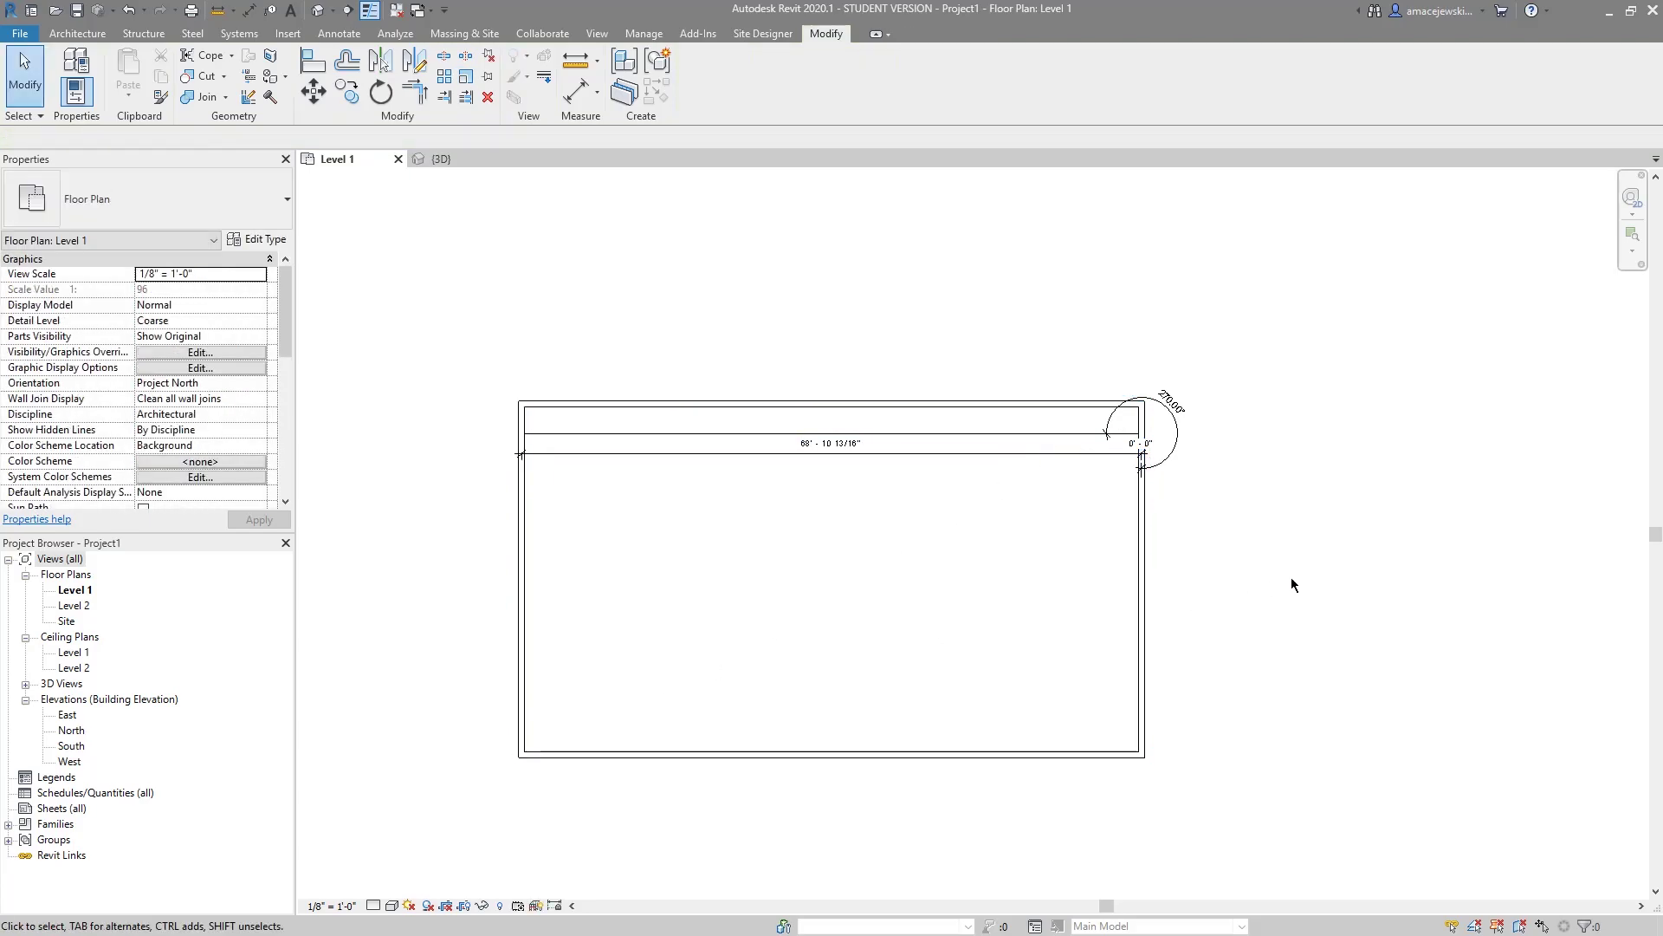
# Move the linear dimension string above the upper wall and enlarge the 270° angular dimension's arc outward from the floor corner.
pyautogui.click(997, 453)
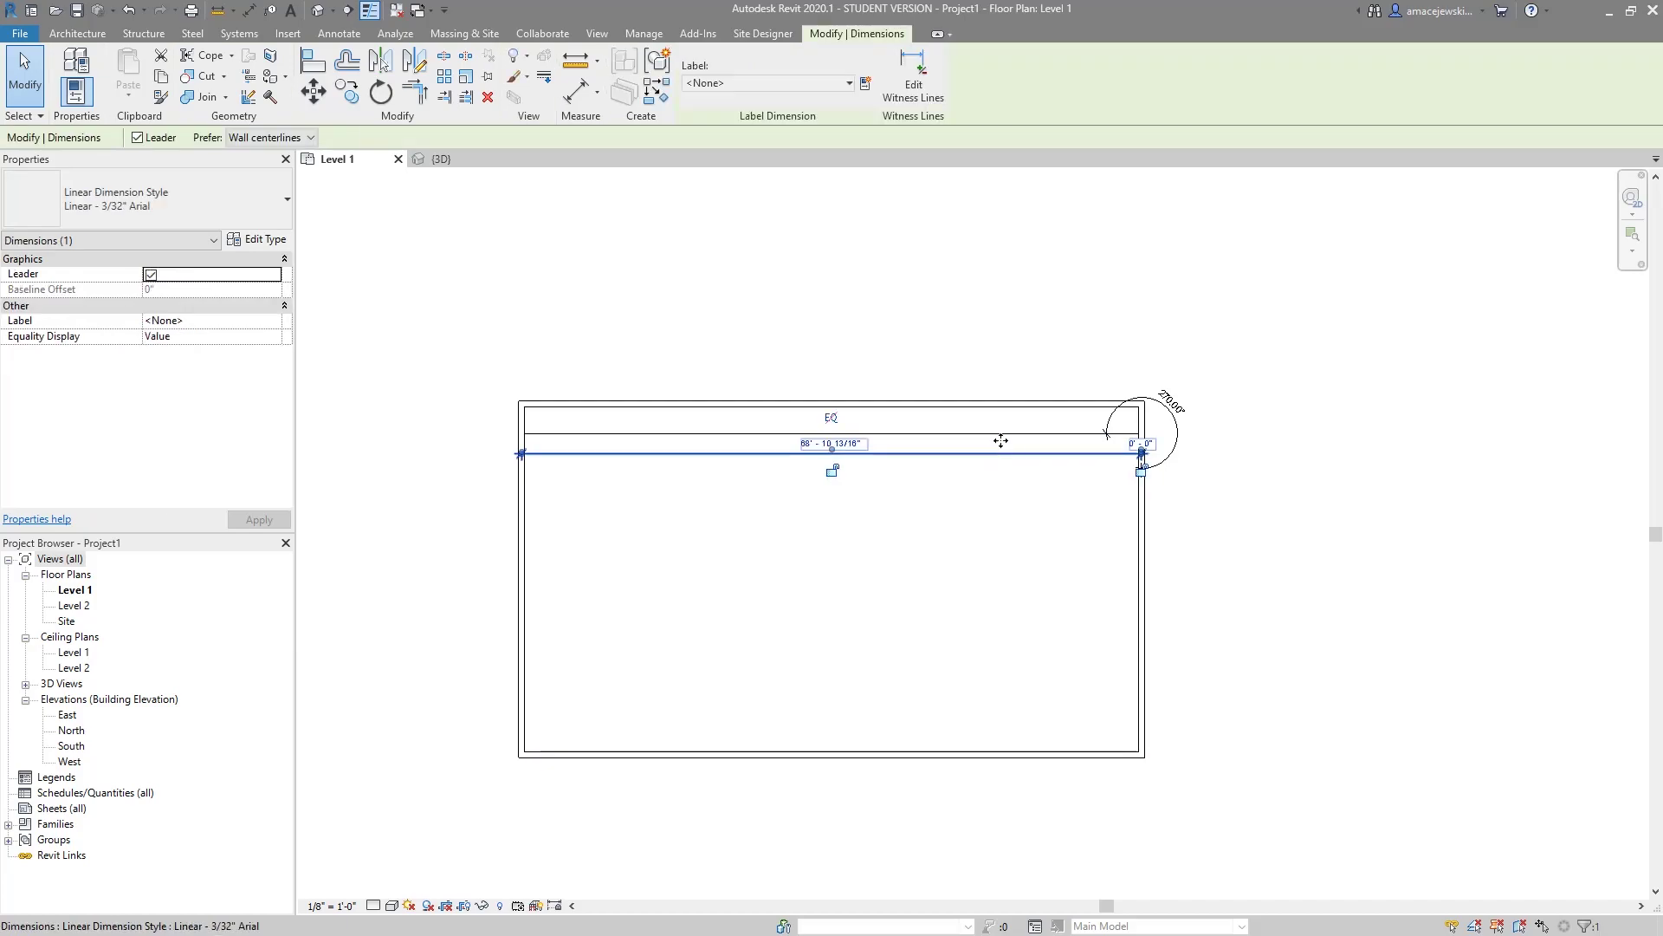
pyautogui.moveTo(1000, 446); pyautogui.dragTo(1004, 352)
pyautogui.moveTo(1175, 440); pyautogui.dragTo(1251, 351)
pyautogui.click(1065, 428)
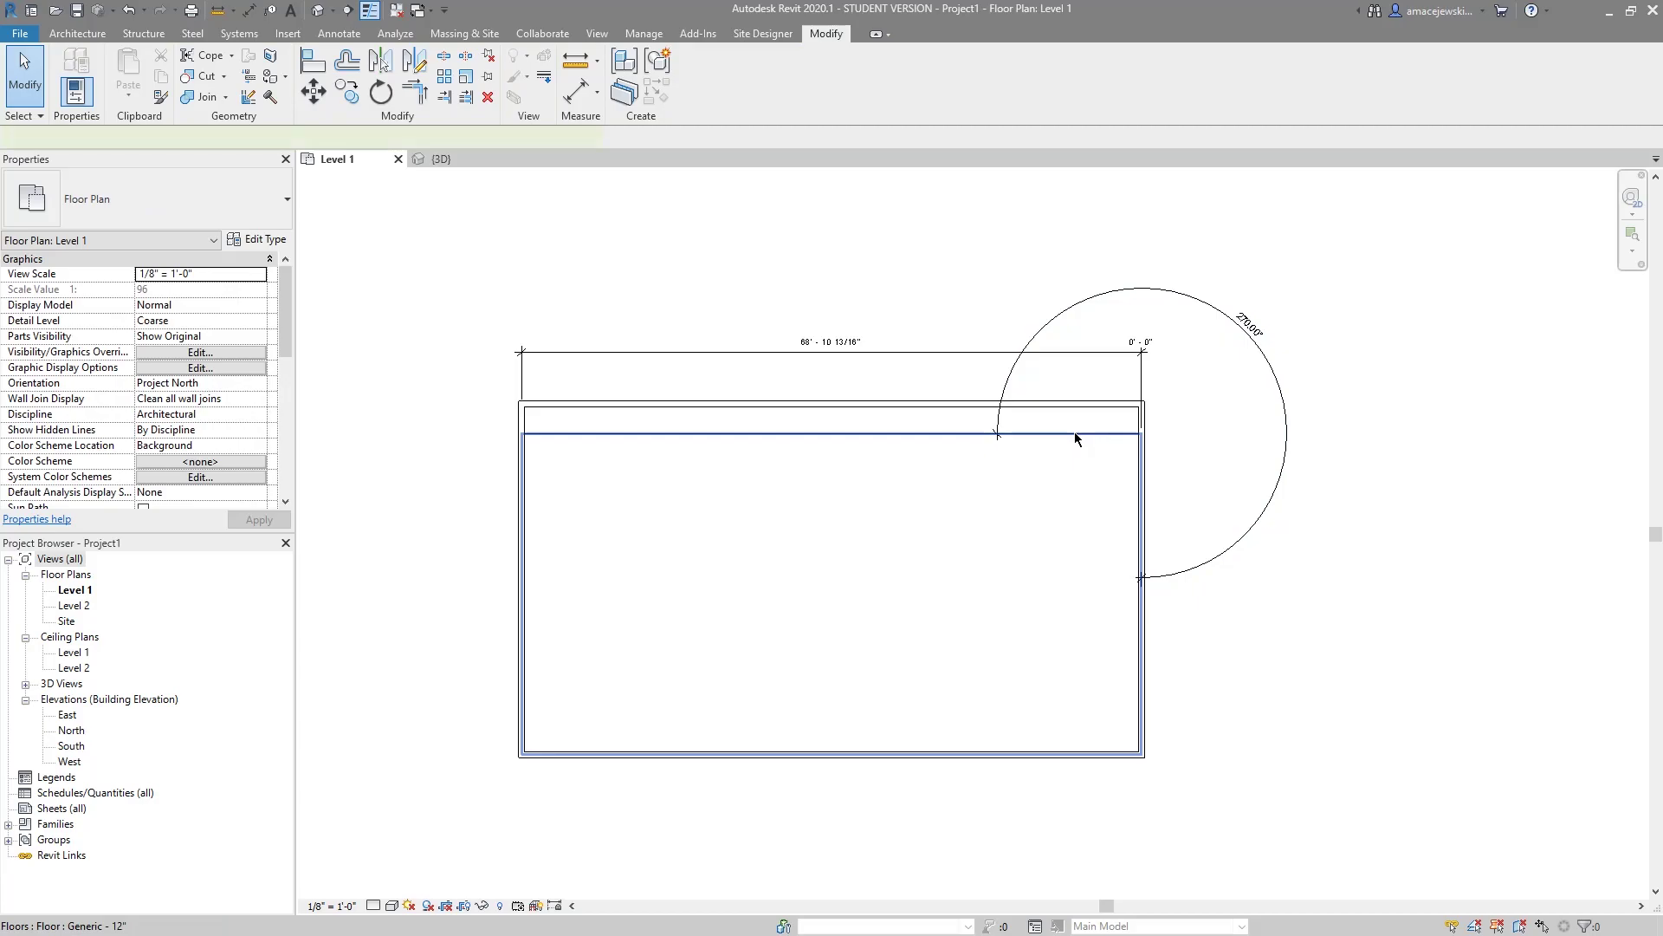
pyautogui.click(1074, 433)
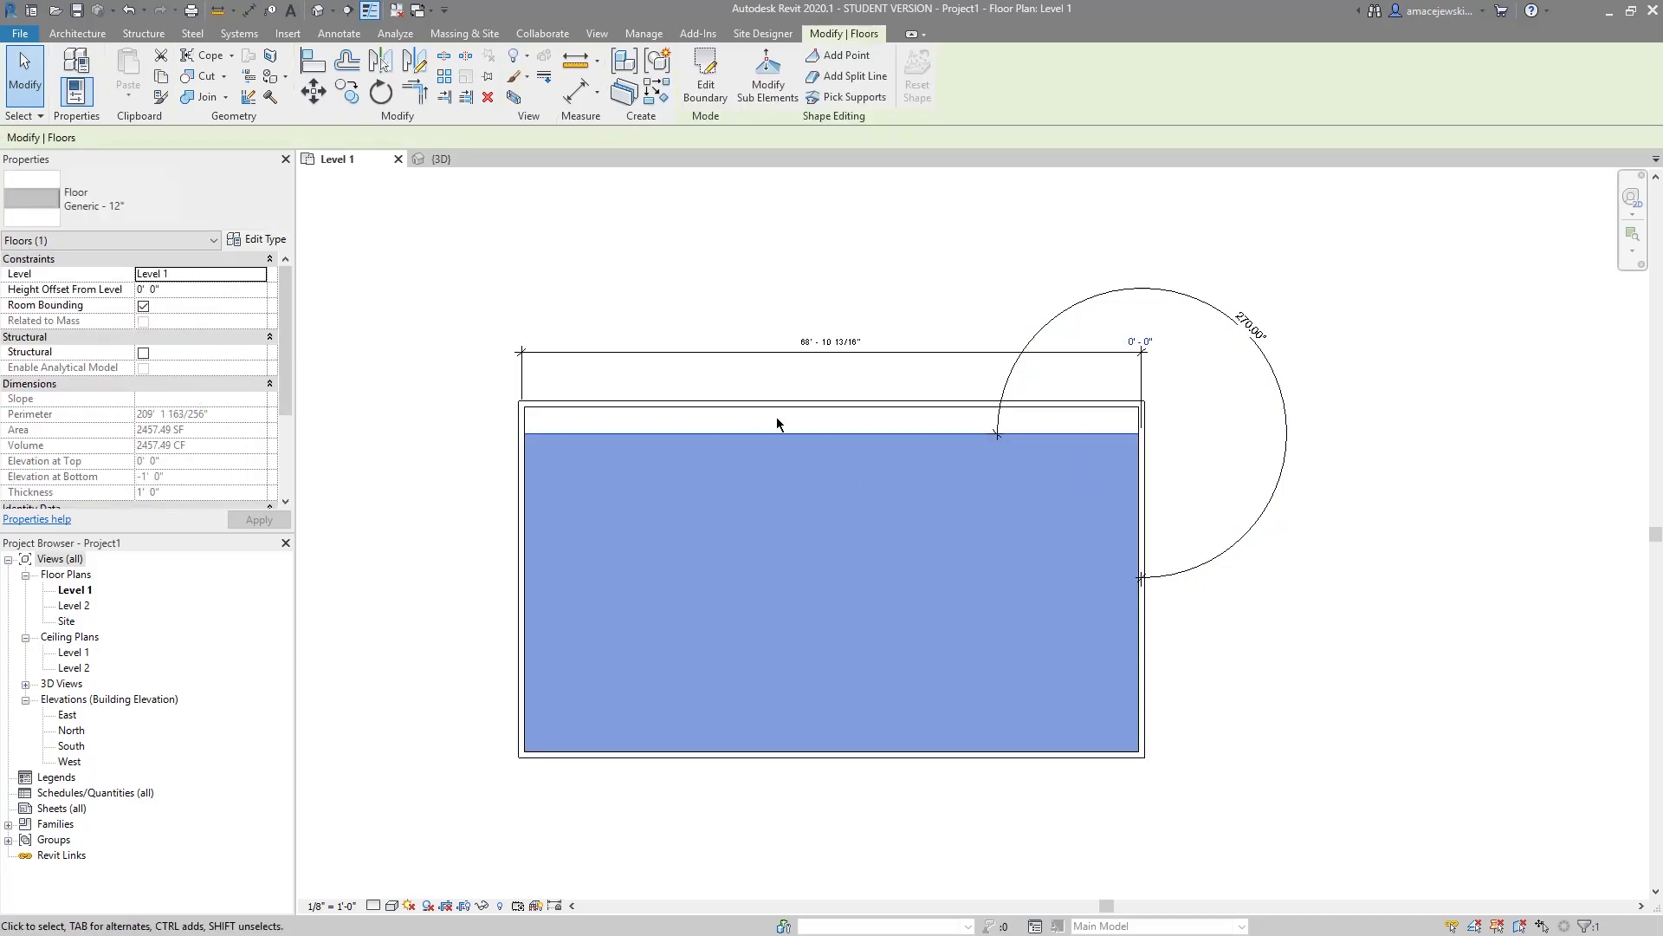
pyautogui.click(772, 502)
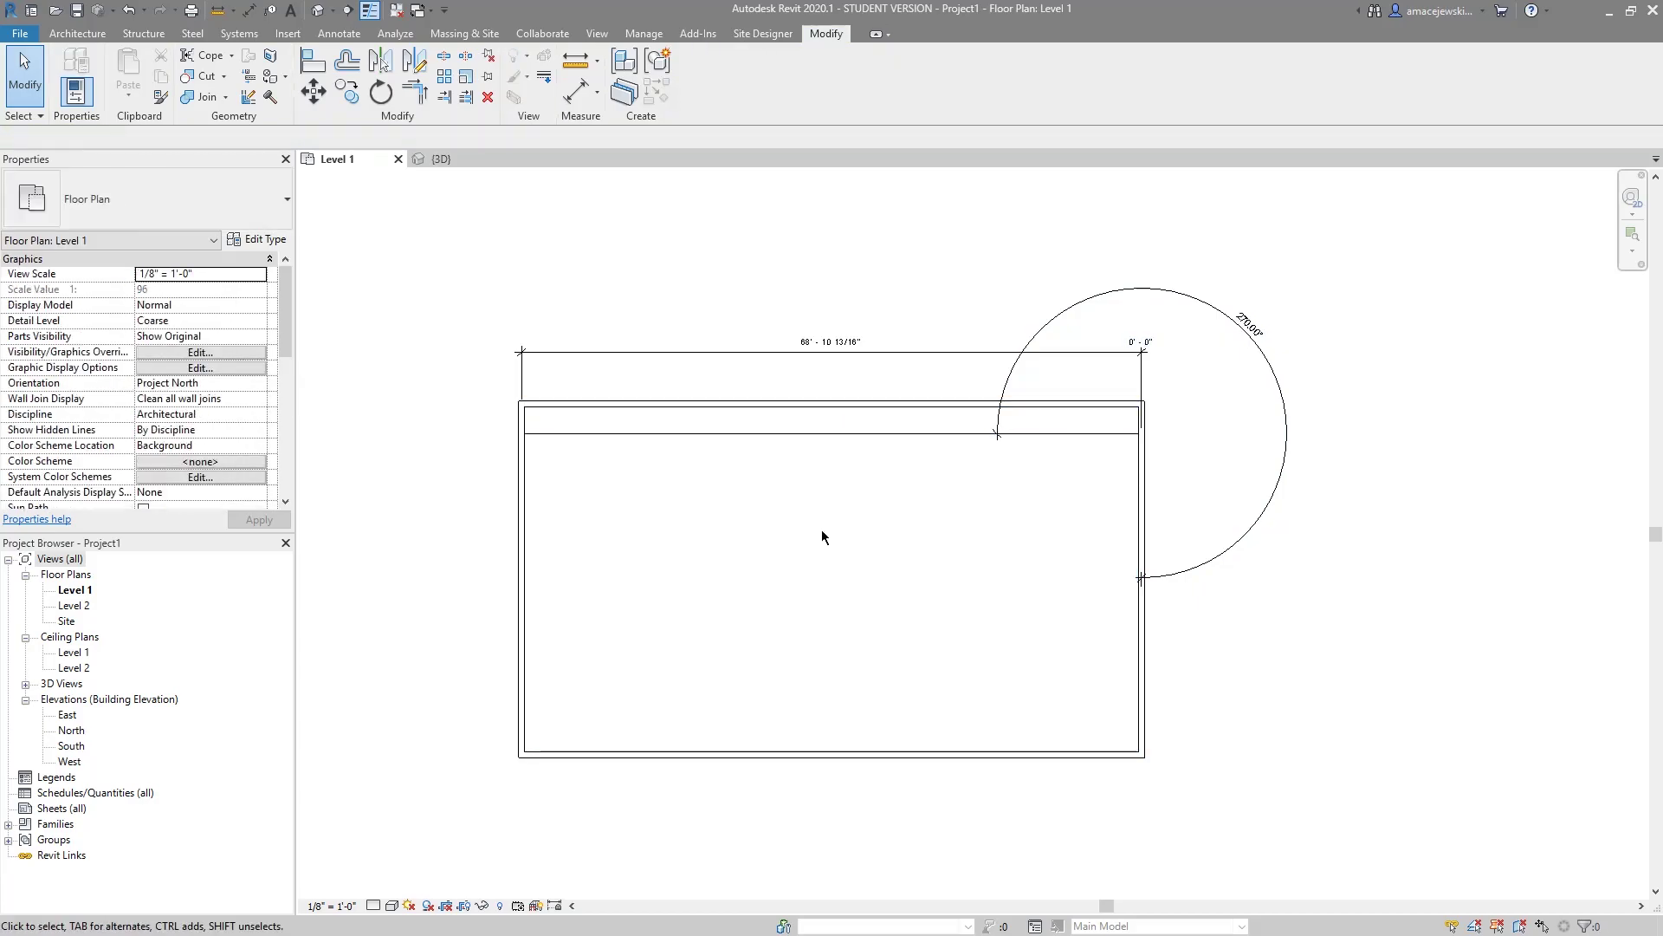